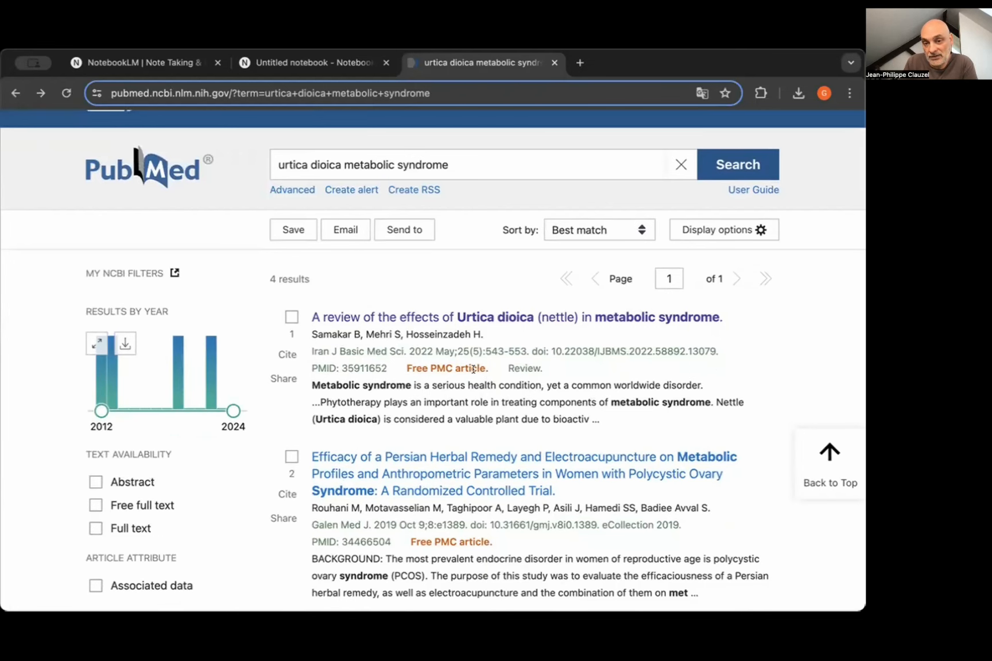
# Step: Look over the urtica dioica metabolic syndrome search results and translate the results page into French
pyautogui.scroll(-8, 473, 369)
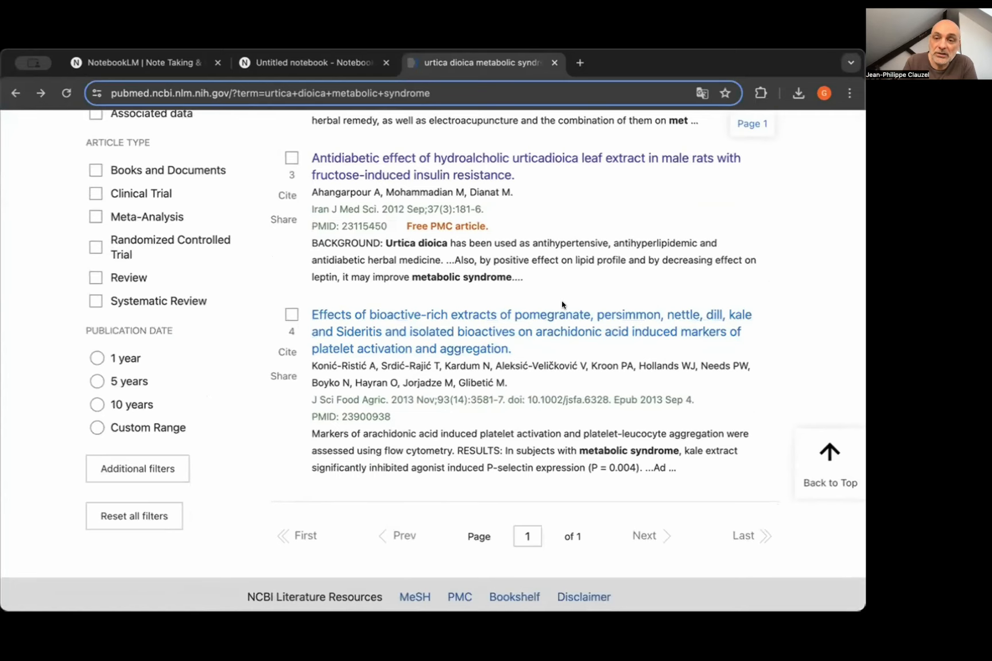
pyautogui.scroll(4, 562, 304)
pyautogui.scroll(6, 561, 301)
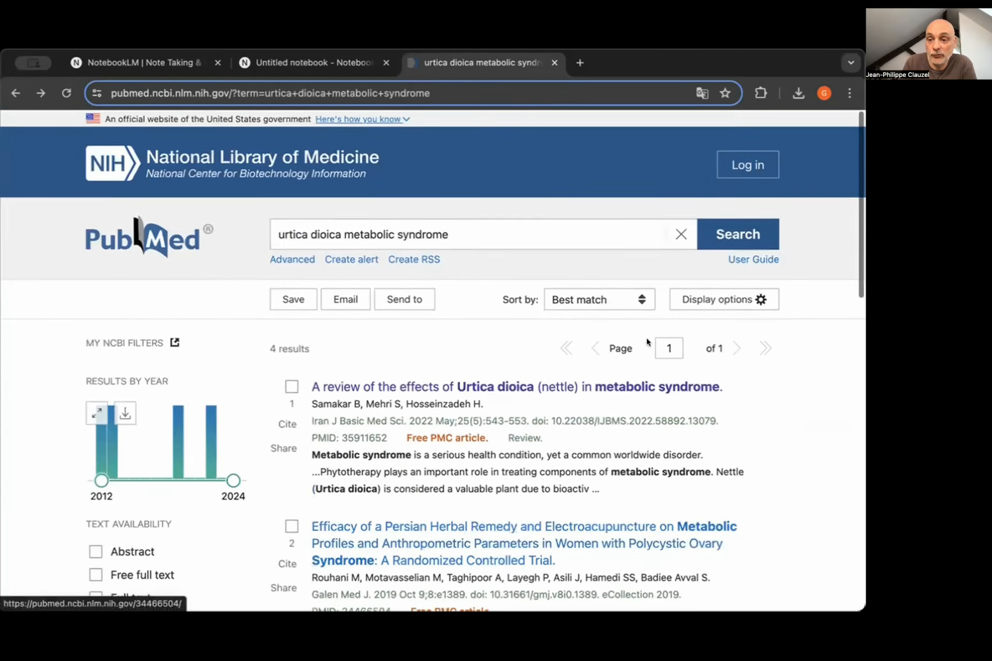
pyautogui.rightClick(789, 435)
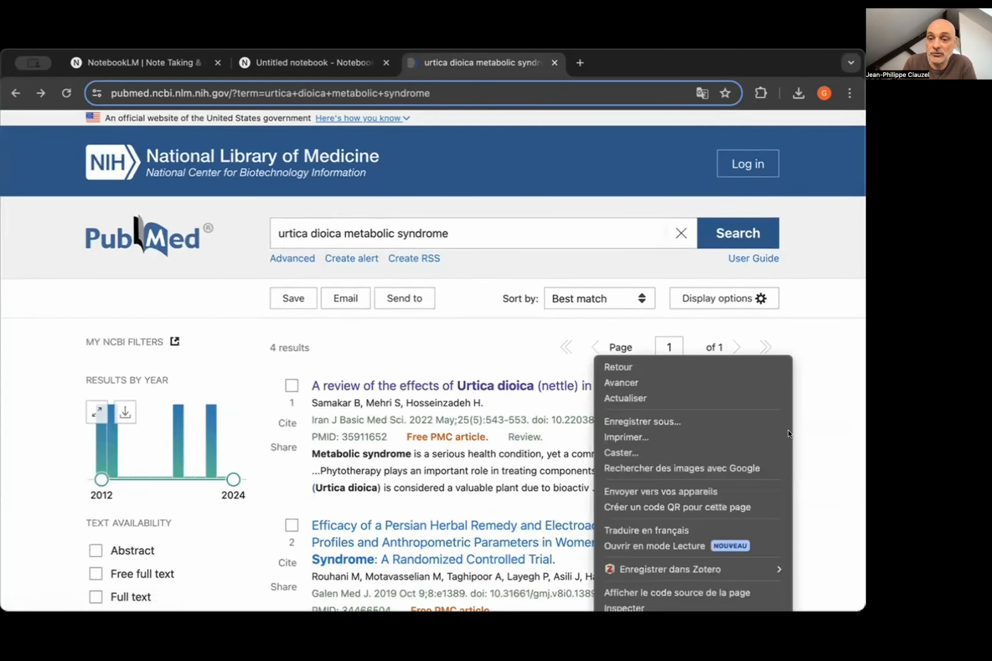
pyautogui.click(635, 528)
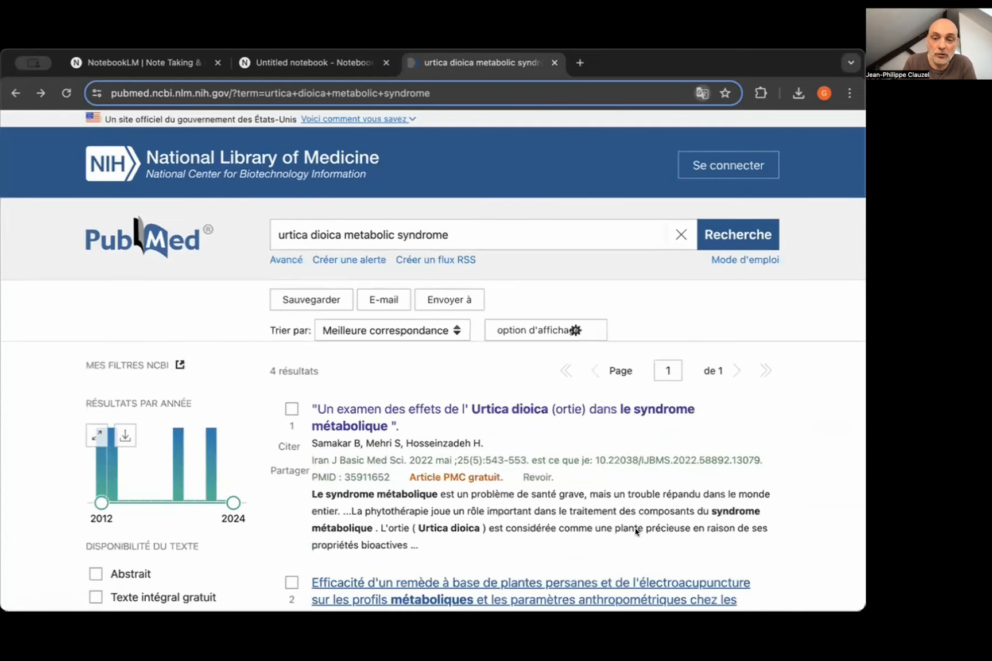
# Step: Open the first result, the review of Urtica dioica effects in metabolic syndrome, and skim its abstract
pyautogui.scroll(-3, 484, 478)
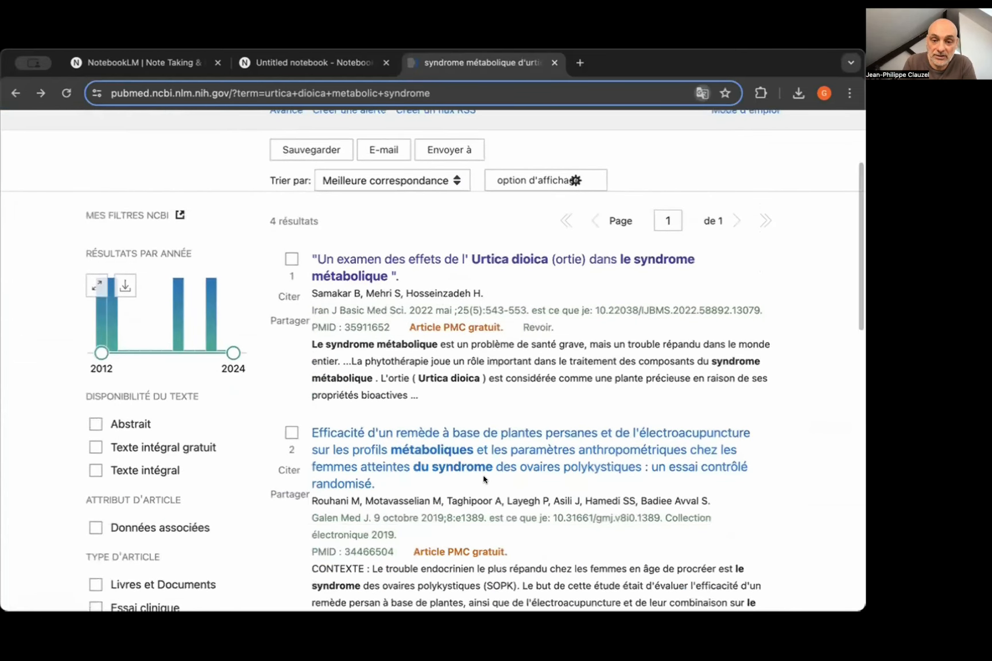
pyautogui.scroll(5, 485, 480)
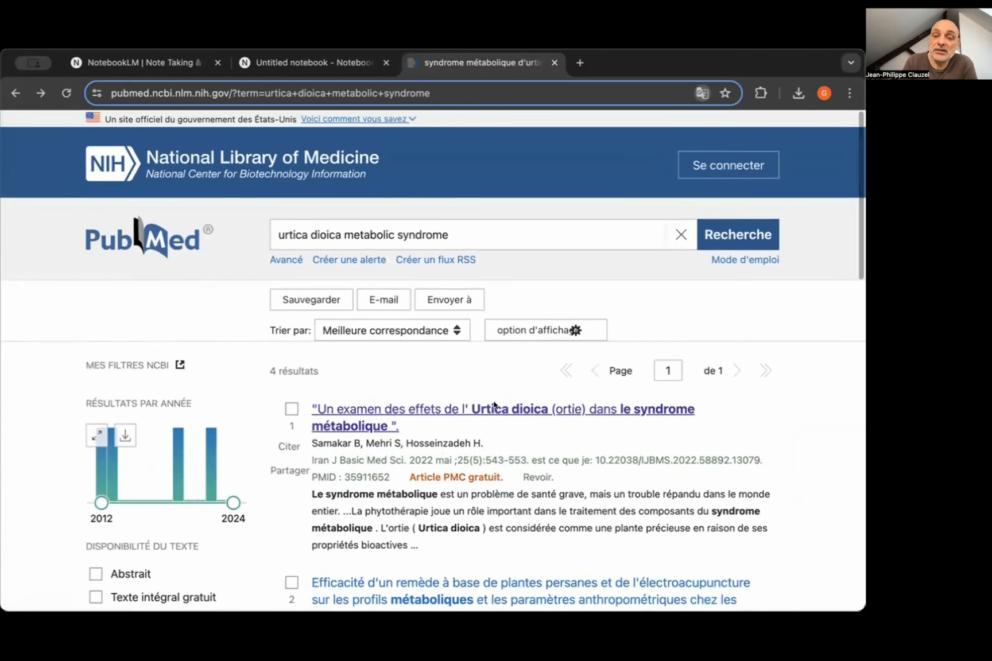
pyautogui.click(419, 409)
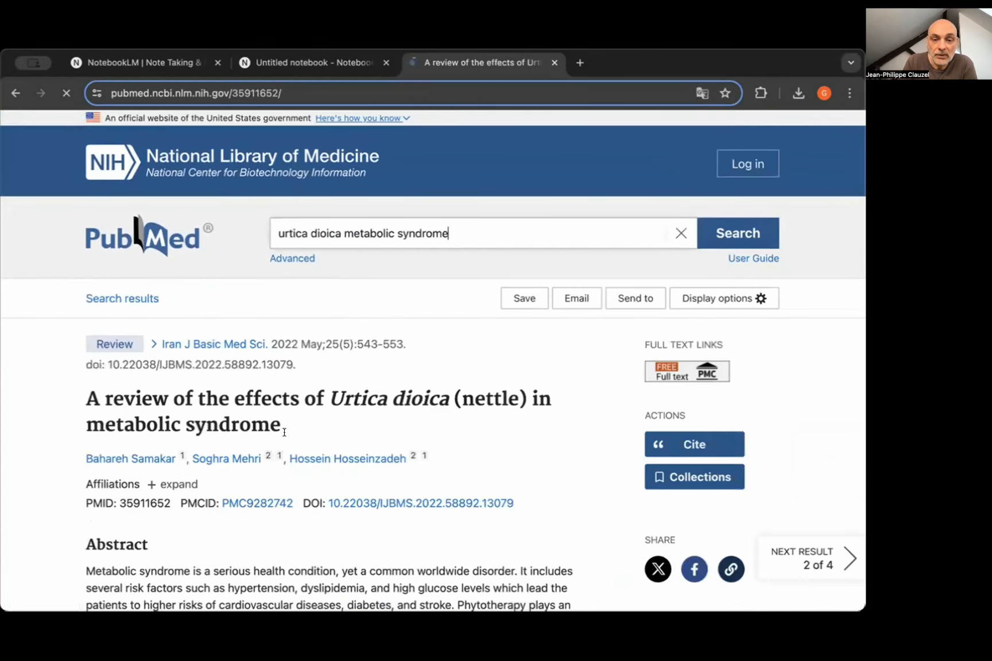
pyautogui.scroll(-5, 284, 435)
pyautogui.scroll(-4, 284, 435)
pyautogui.scroll(7, 283, 435)
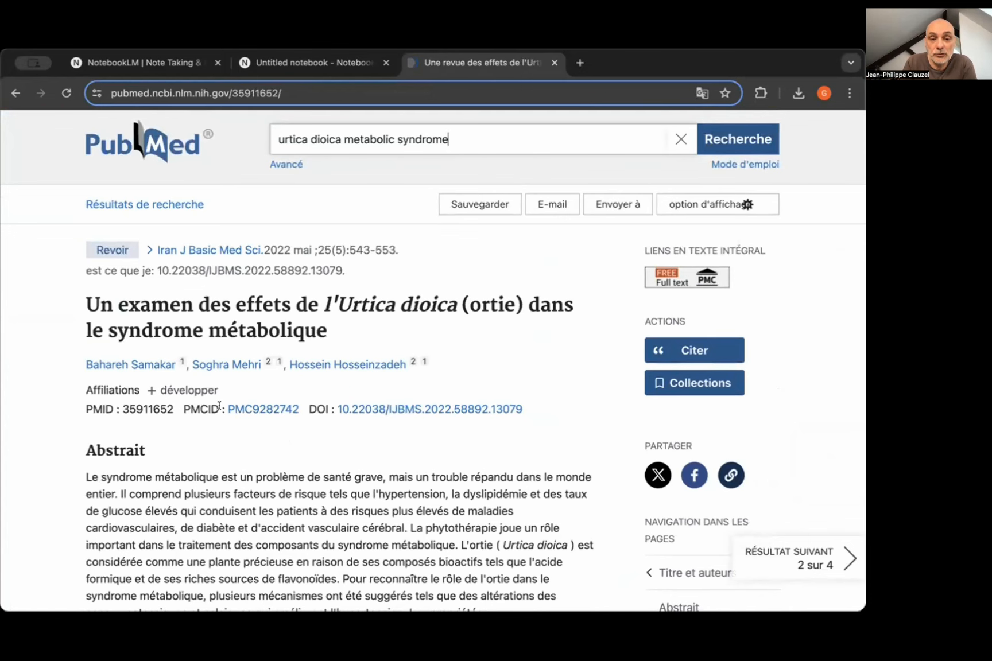
# Step: Open the article's full text PMC9282742 and skim it down to the animal studies on hypertension
pyautogui.click(261, 409)
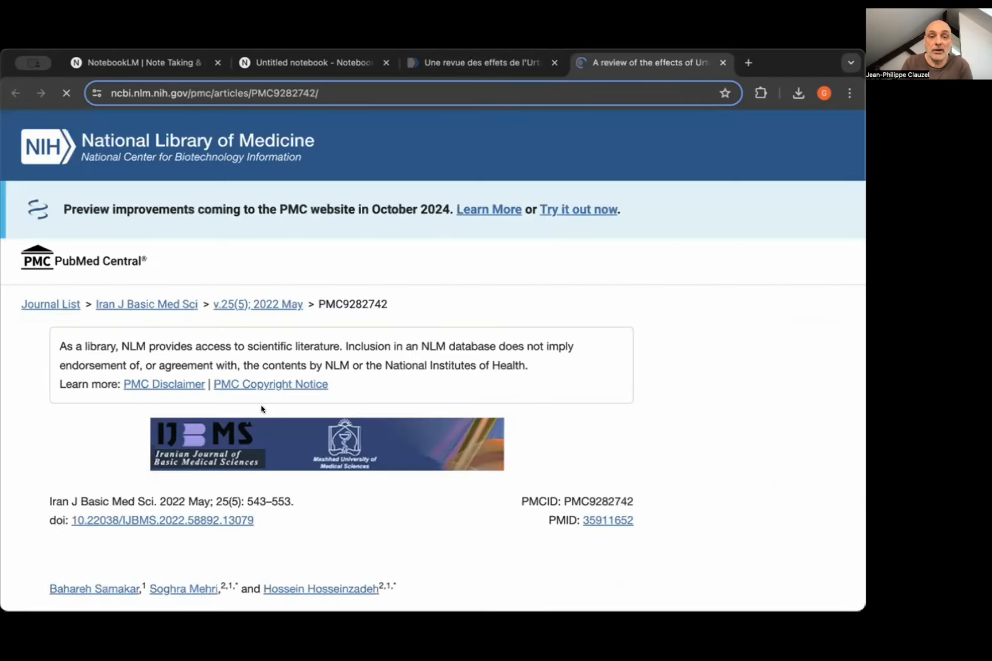
pyautogui.scroll(-3, 261, 409)
pyautogui.scroll(-15, 261, 408)
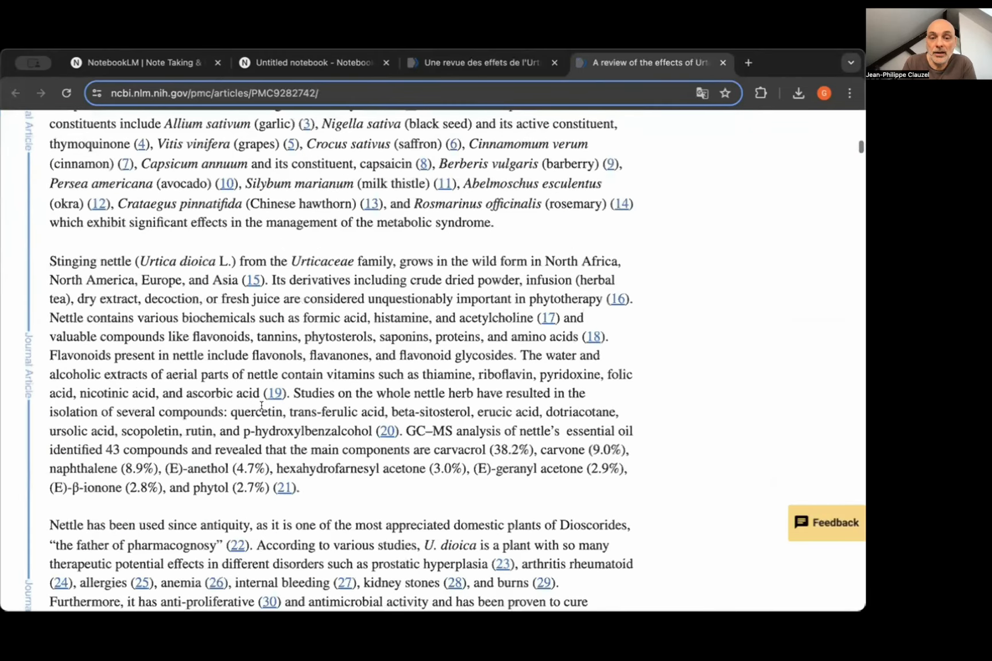
pyautogui.scroll(-6, 261, 405)
pyautogui.scroll(-8, 261, 406)
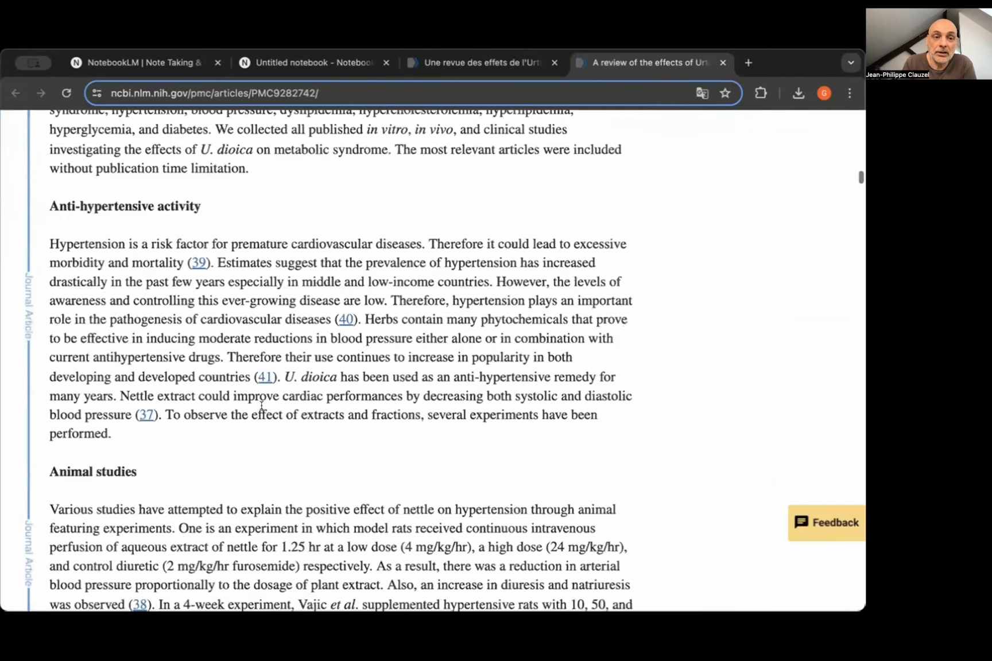
pyautogui.scroll(-6, 261, 406)
pyautogui.scroll(3, 378, 339)
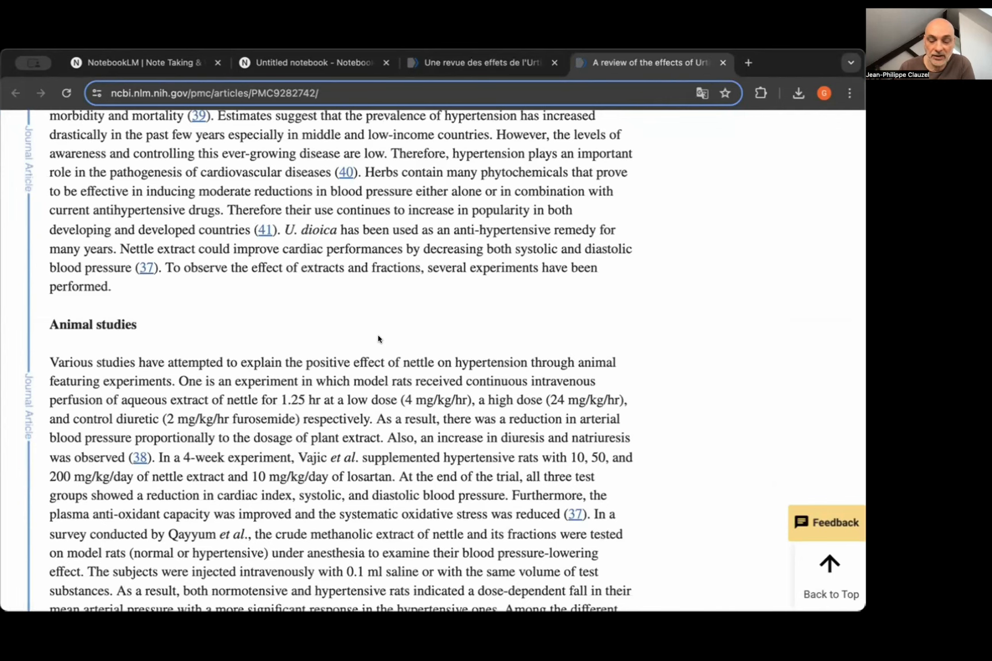
# Step: Translate the full-text article into French and read through its animal studies, human studies and mechanisms sections
pyautogui.rightClick(494, 317)
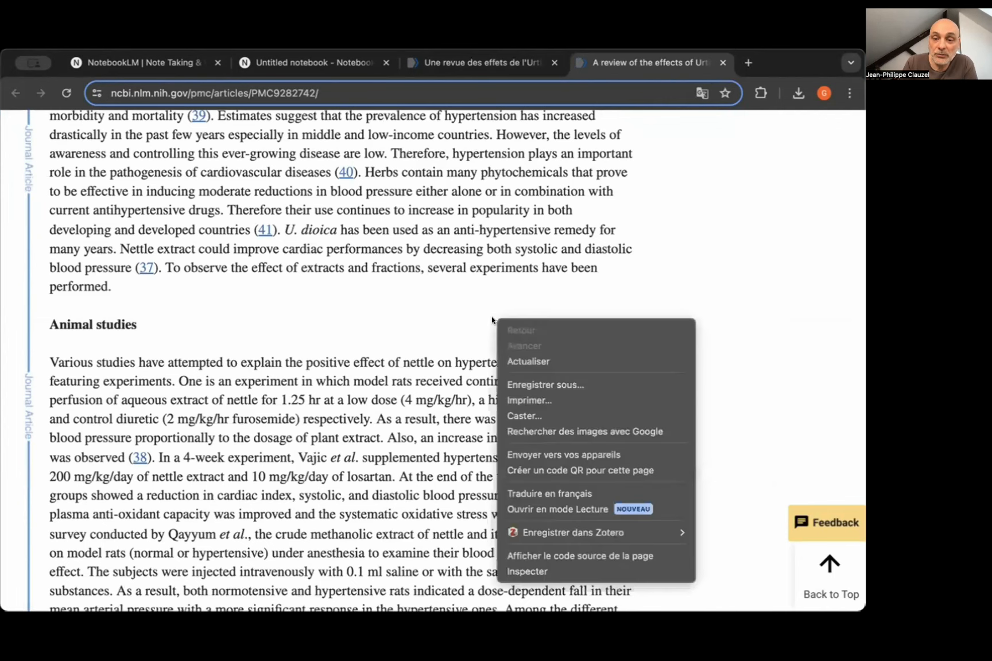
pyautogui.click(517, 493)
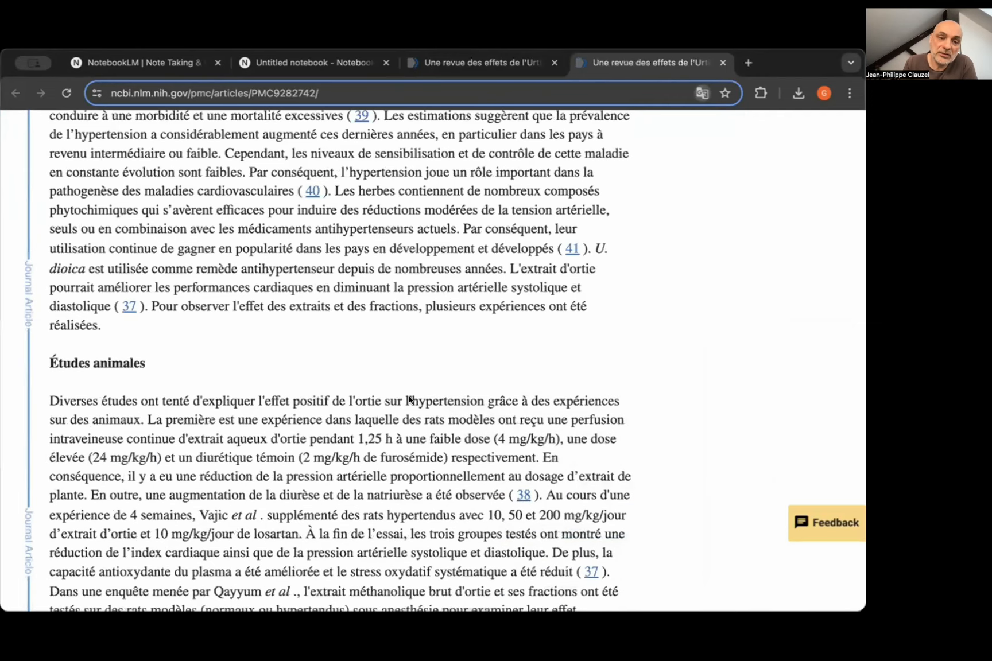
pyautogui.scroll(-6, 410, 398)
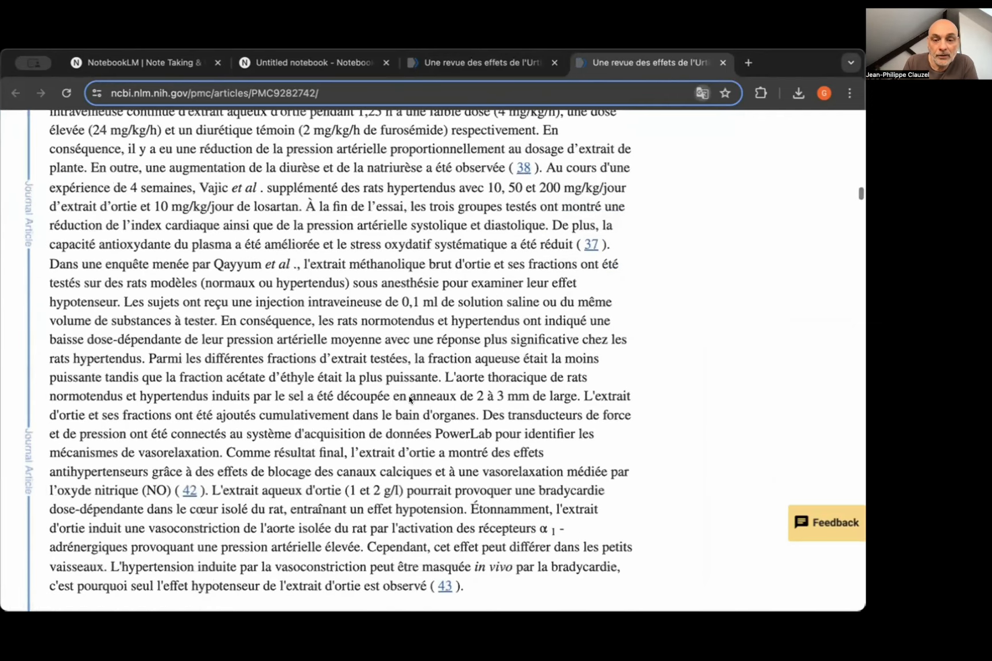
pyautogui.scroll(-9, 410, 398)
pyautogui.scroll(-5, 410, 399)
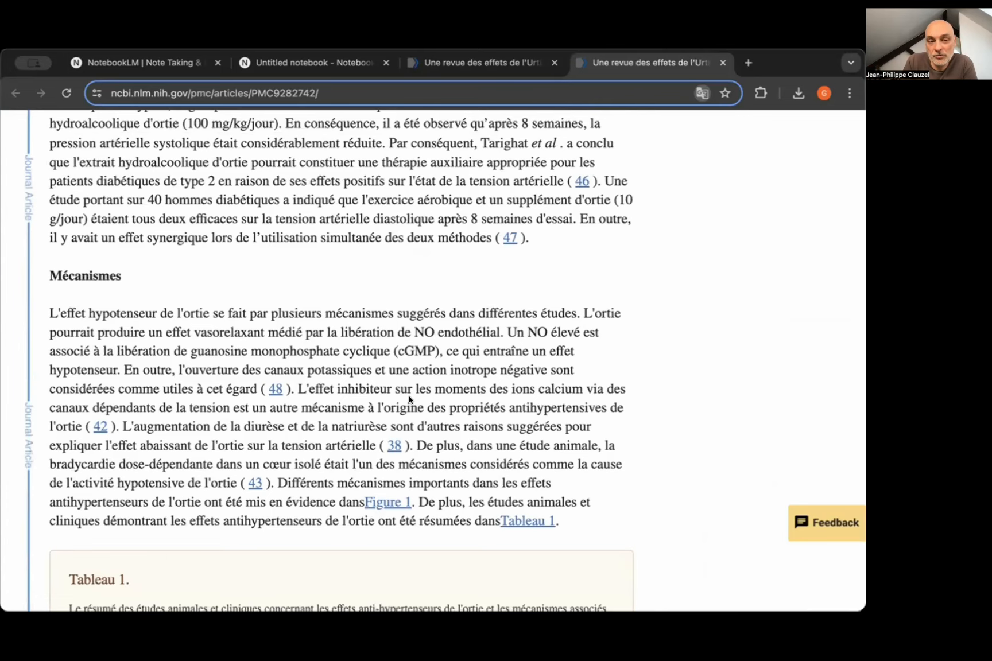
pyautogui.scroll(10, 409, 400)
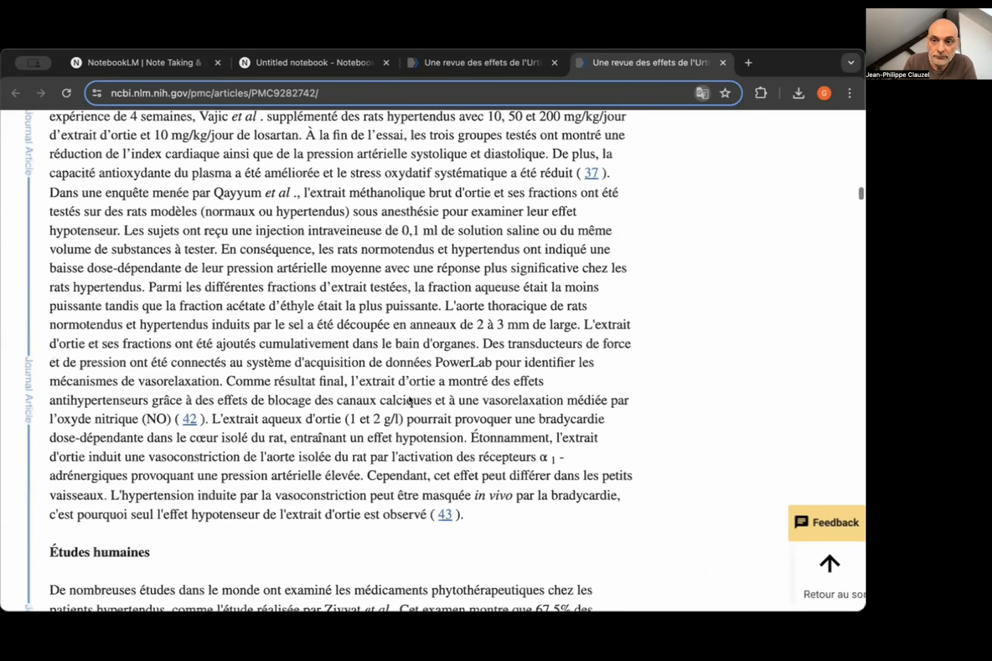
pyautogui.scroll(20, 408, 395)
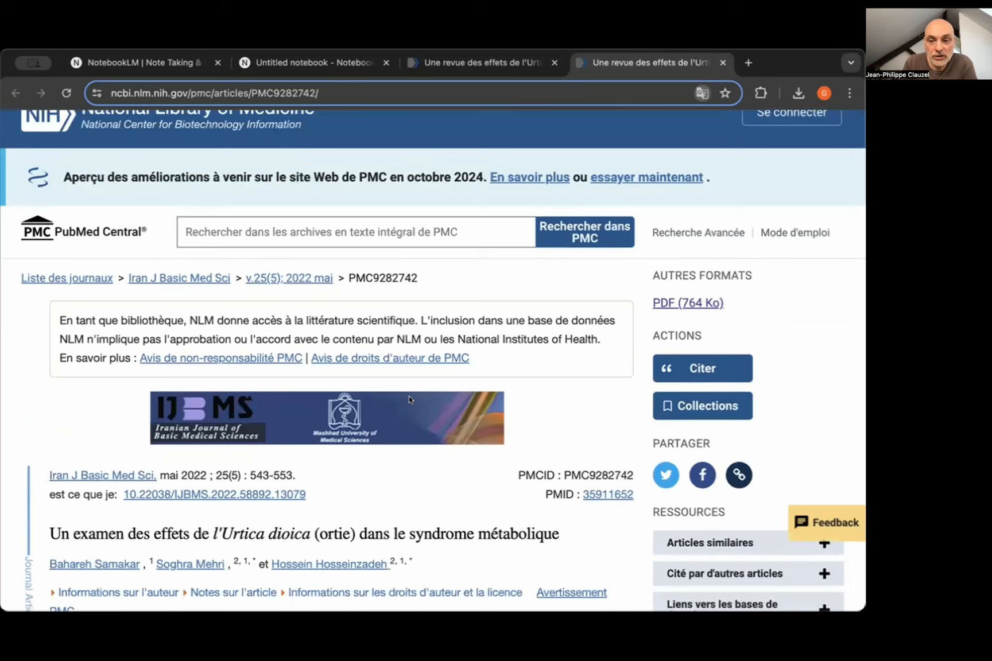
# Step: Open the article's PDF version and download it as IJBMS-25-543.pdf
pyautogui.click(678, 303)
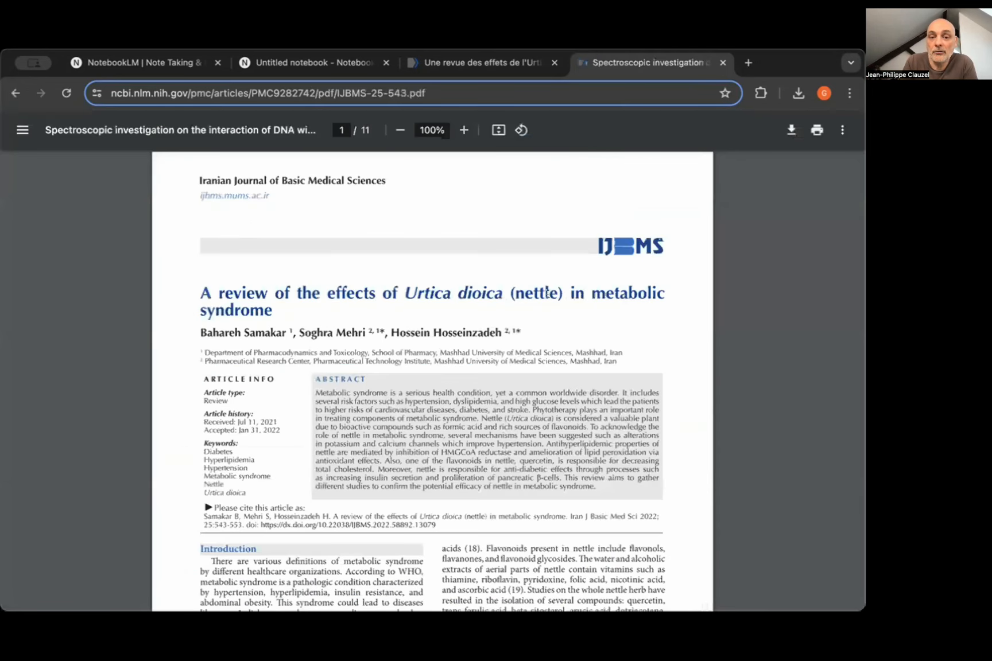
pyautogui.scroll(-6, 528, 467)
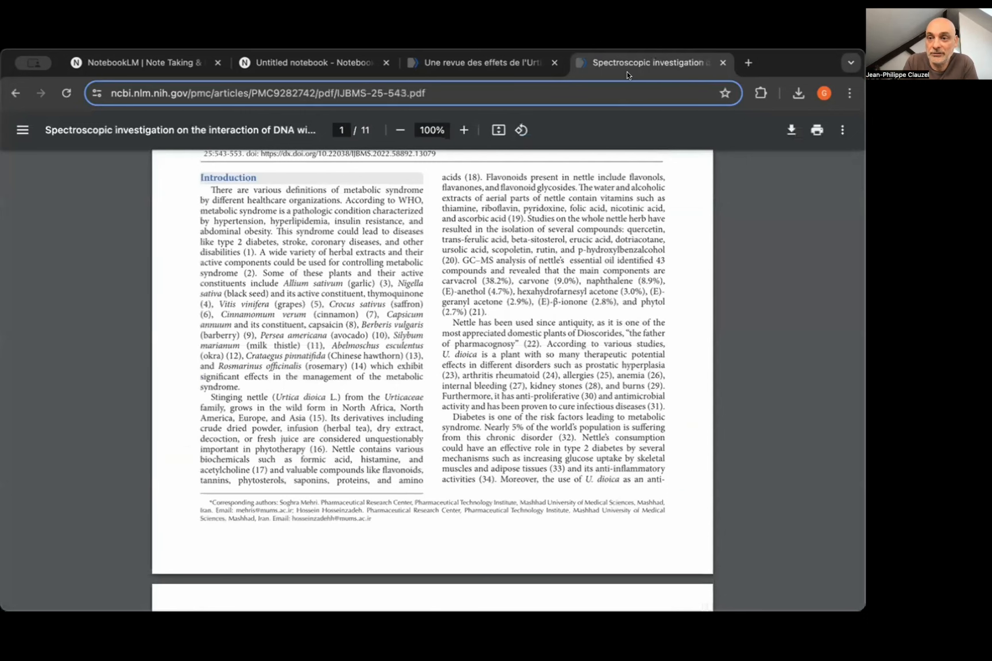
pyautogui.click(789, 131)
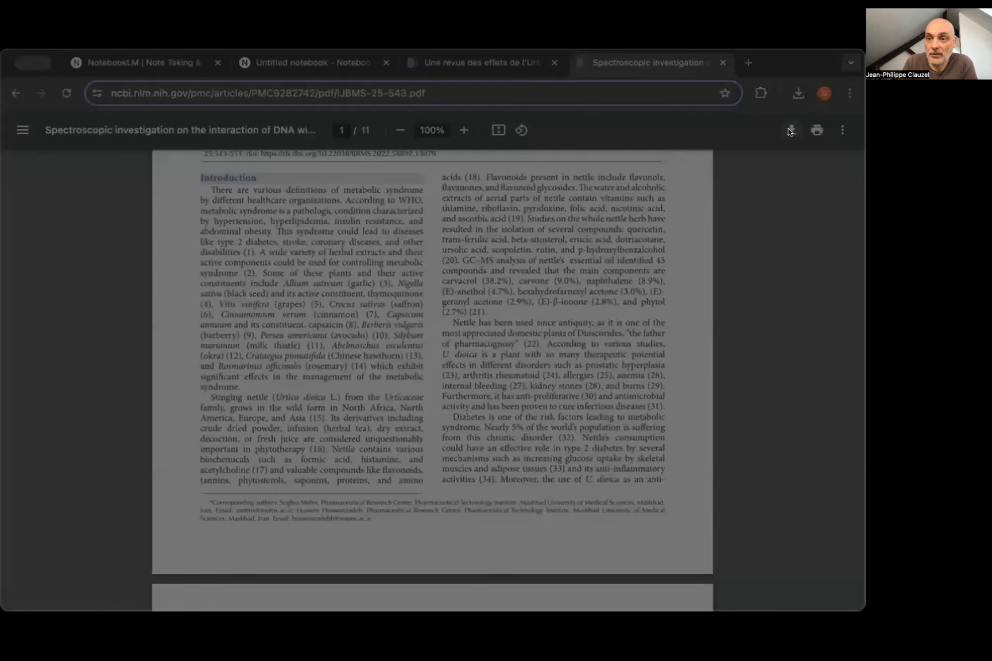
pyautogui.click(641, 464)
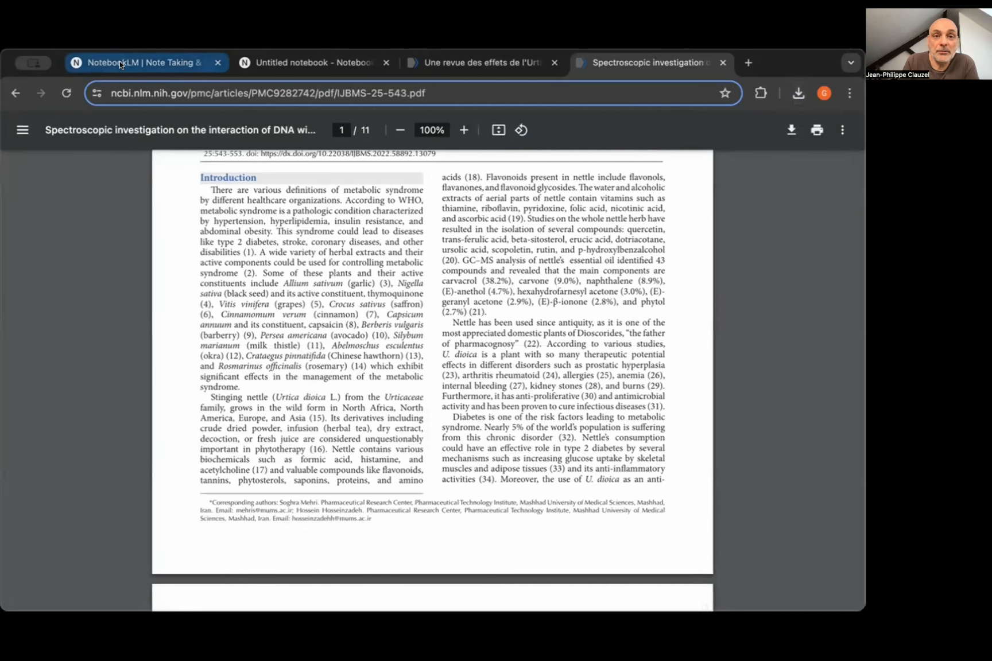
# Step: Switch to the untitled notebook in NotebookLM and close the NotebookLM home page
pyautogui.click(290, 62)
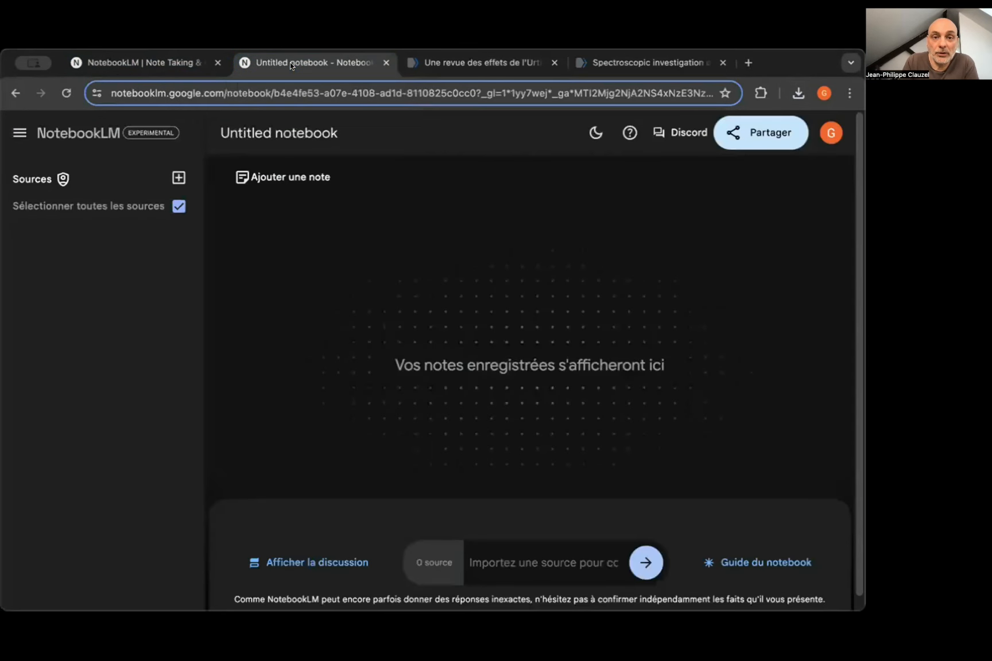
pyautogui.click(142, 55)
pyautogui.click(217, 62)
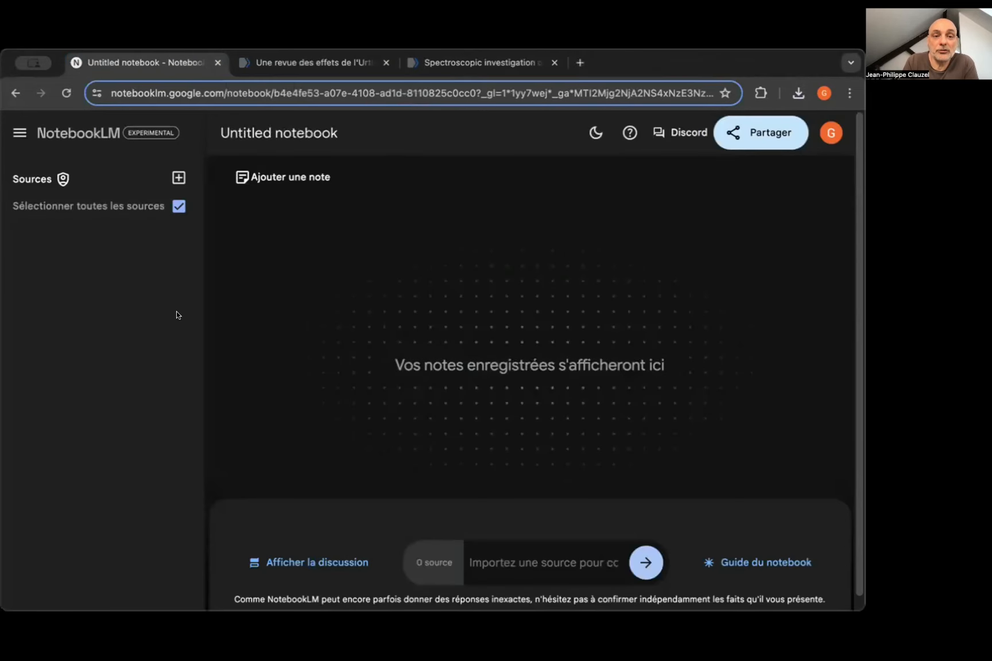
# Step: Import the downloaded IJBMS-25-543.pdf into the untitled notebook as a PDF source
pyautogui.click(178, 177)
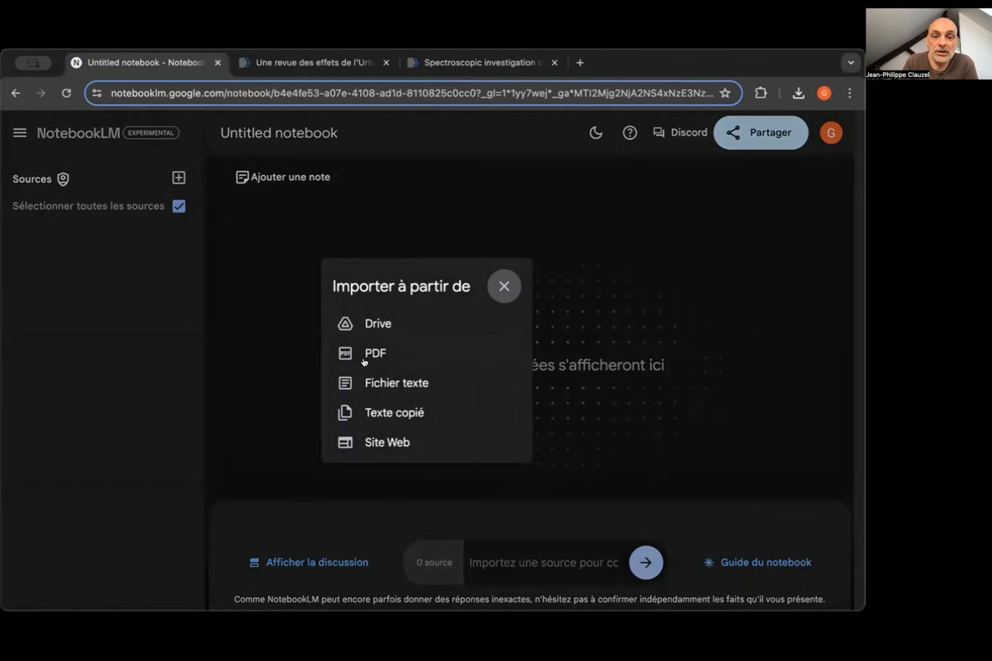
pyautogui.click(383, 351)
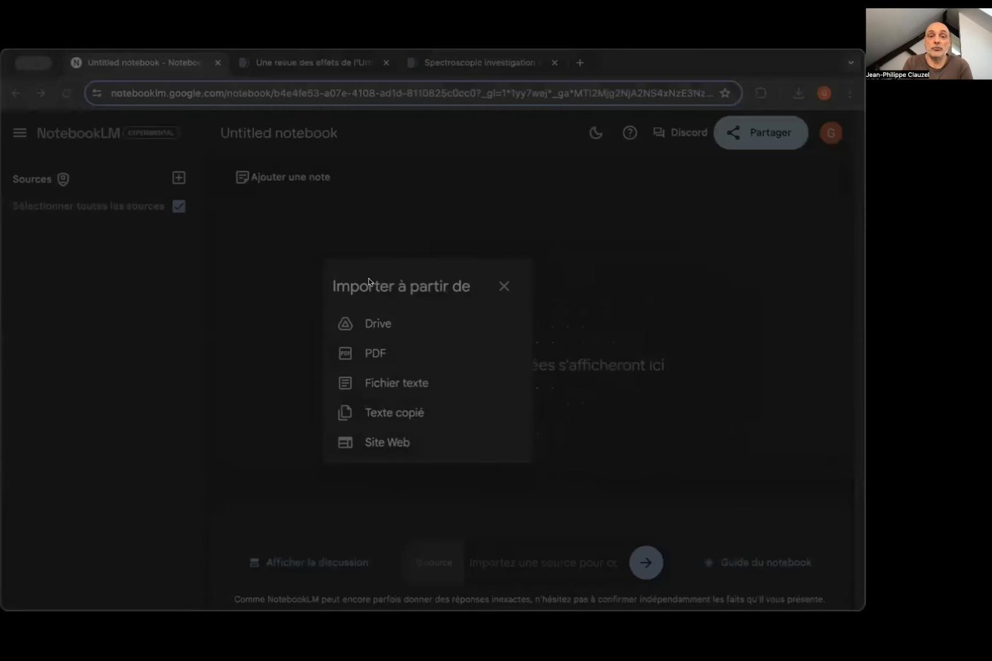
pyautogui.click(646, 462)
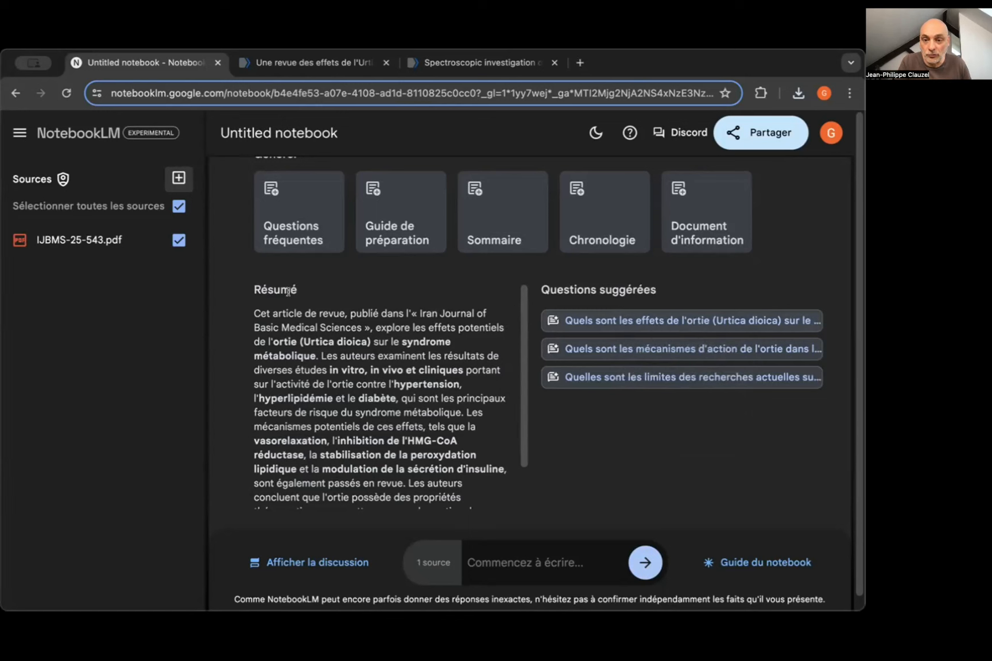
# Step: Ask the suggested question "Quels sont les effets de l'ortie (Urtica dioica) sur le syndrome métabolique ?" and read the answer
pyautogui.click(677, 320)
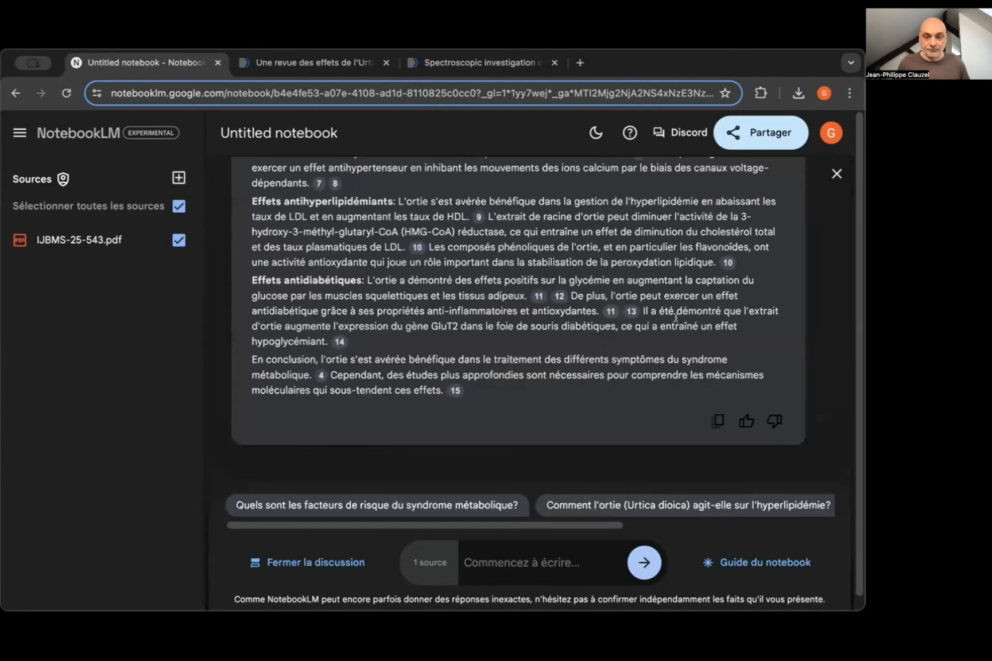
pyautogui.scroll(5, 626, 211)
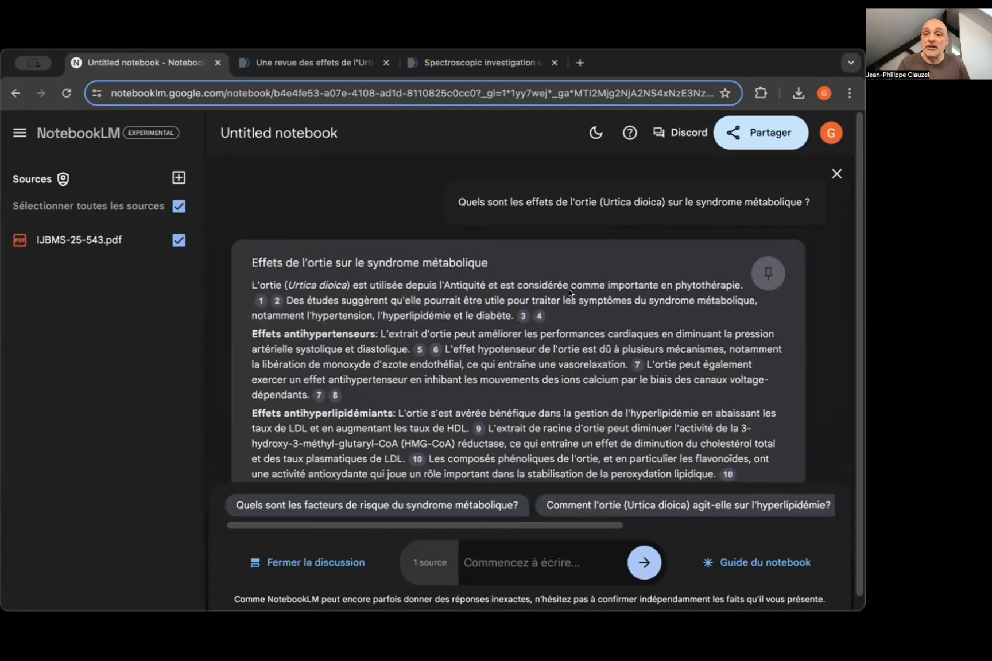
pyautogui.scroll(-3, 572, 392)
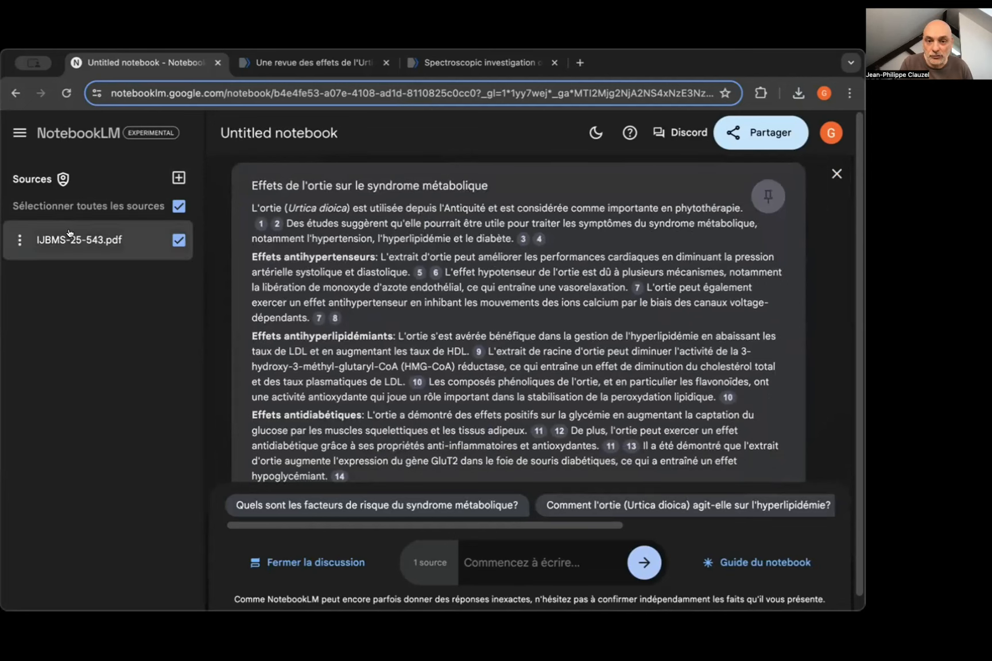
# Step: Check the source passage behind citation 7 at the end of the antihypertensive effects paragraph, and return to the answer
pyautogui.click(317, 318)
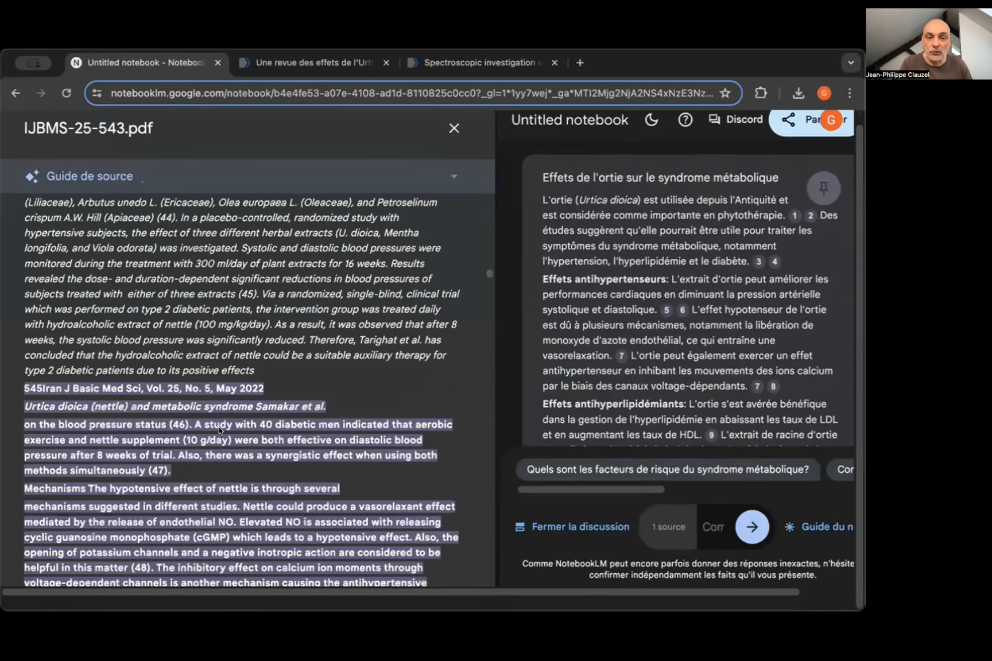
pyautogui.scroll(-2, 218, 427)
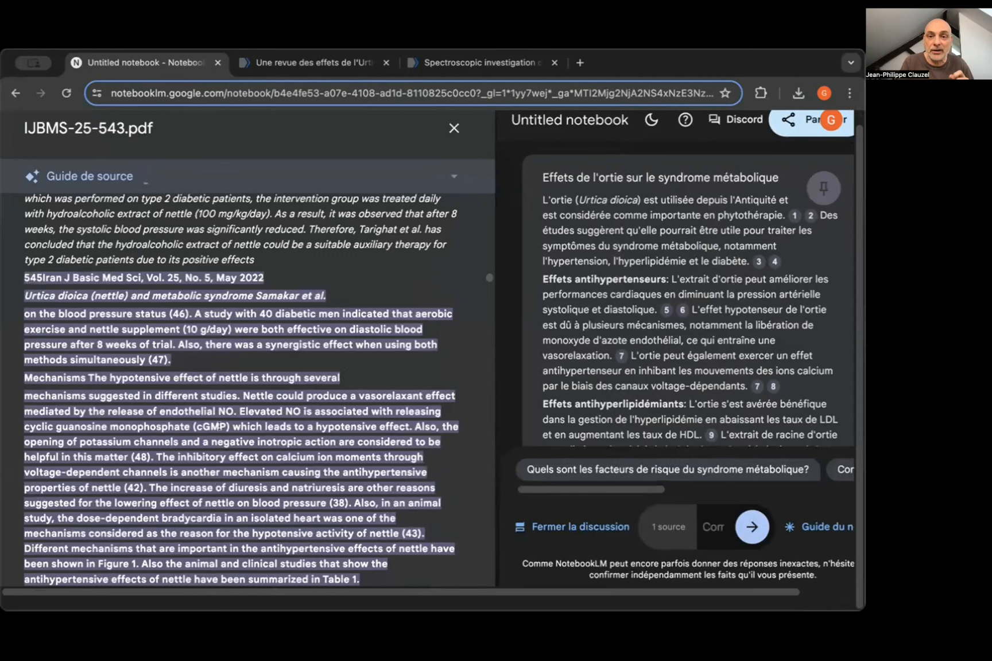
pyautogui.click(451, 128)
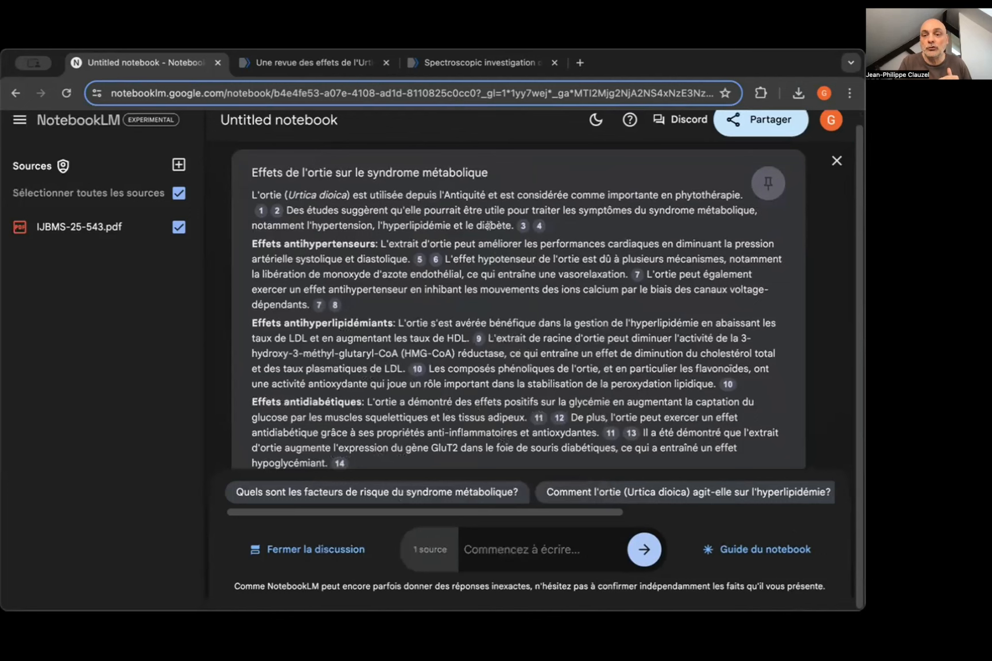
pyautogui.scroll(-3, 447, 343)
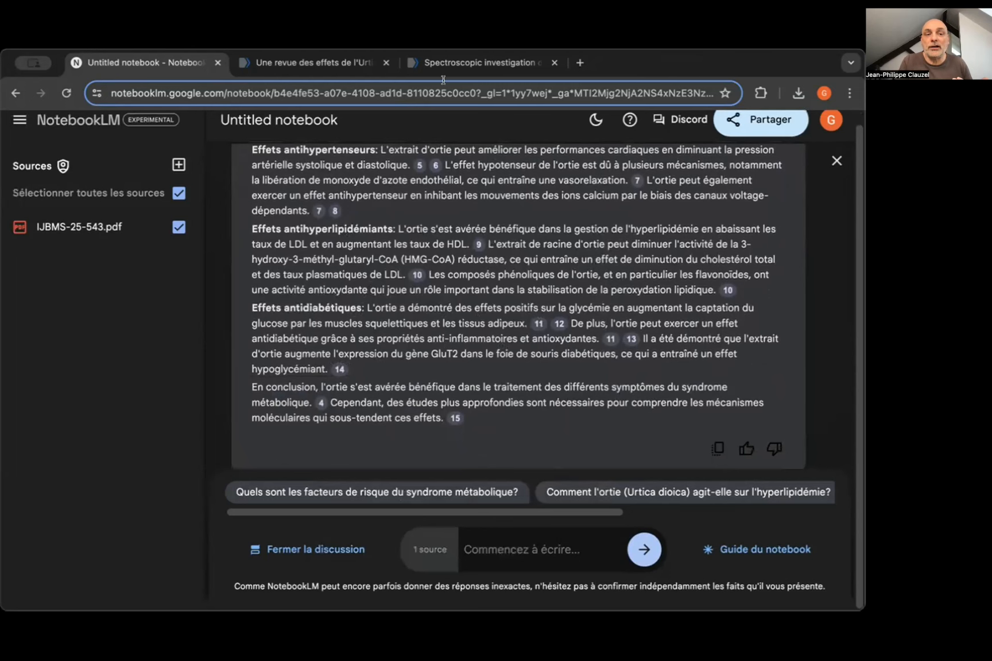
# Step: Close the nettle review's PDF and go back to the PubMed results for "urtica dioica metabolic syndrome"
pyautogui.click(481, 57)
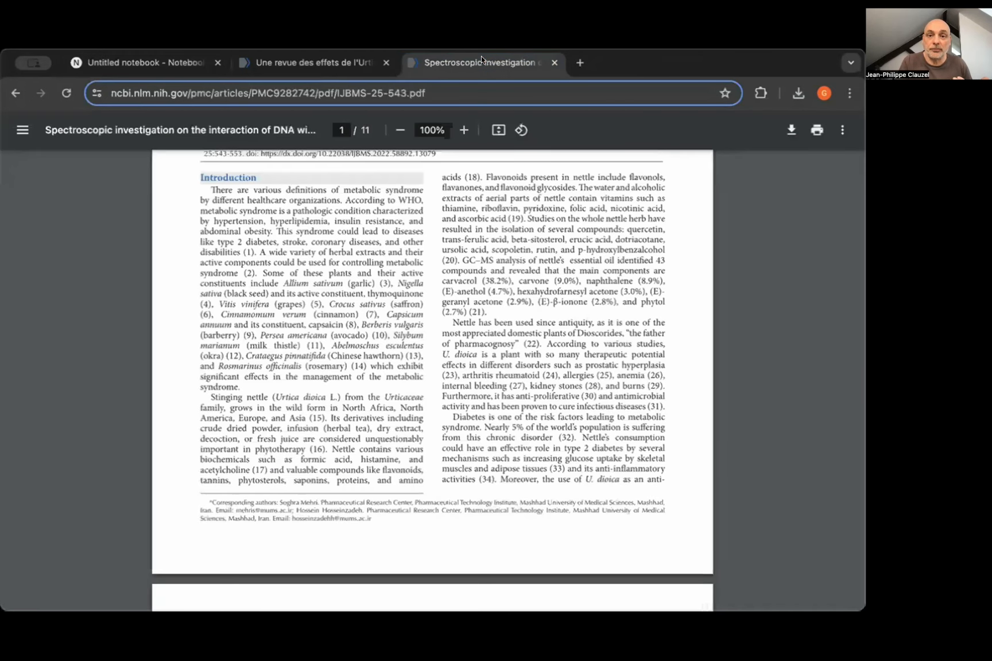
pyautogui.click(554, 63)
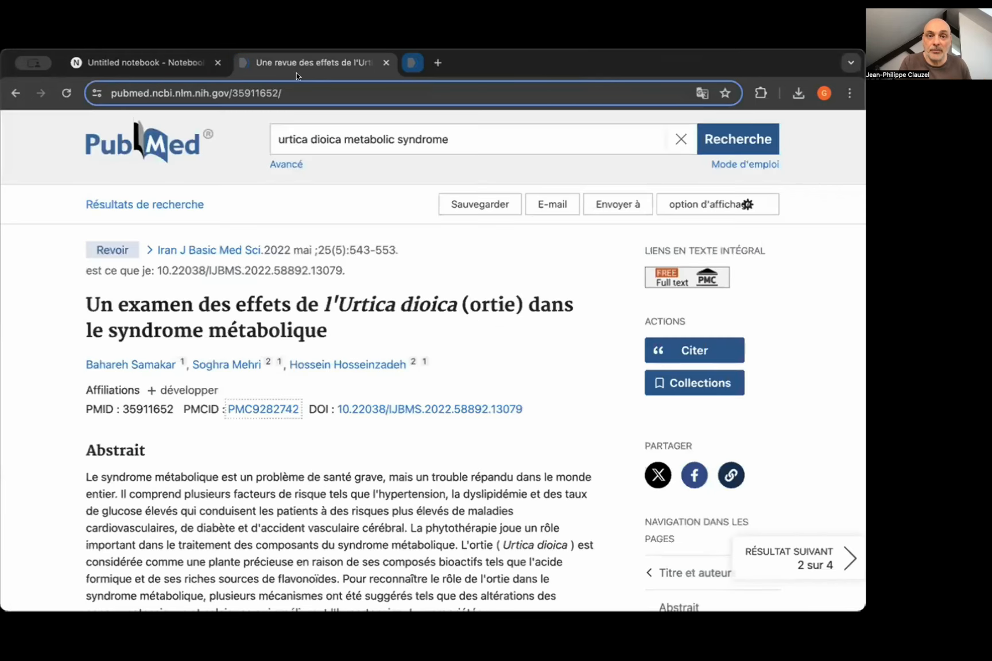
pyautogui.click(13, 93)
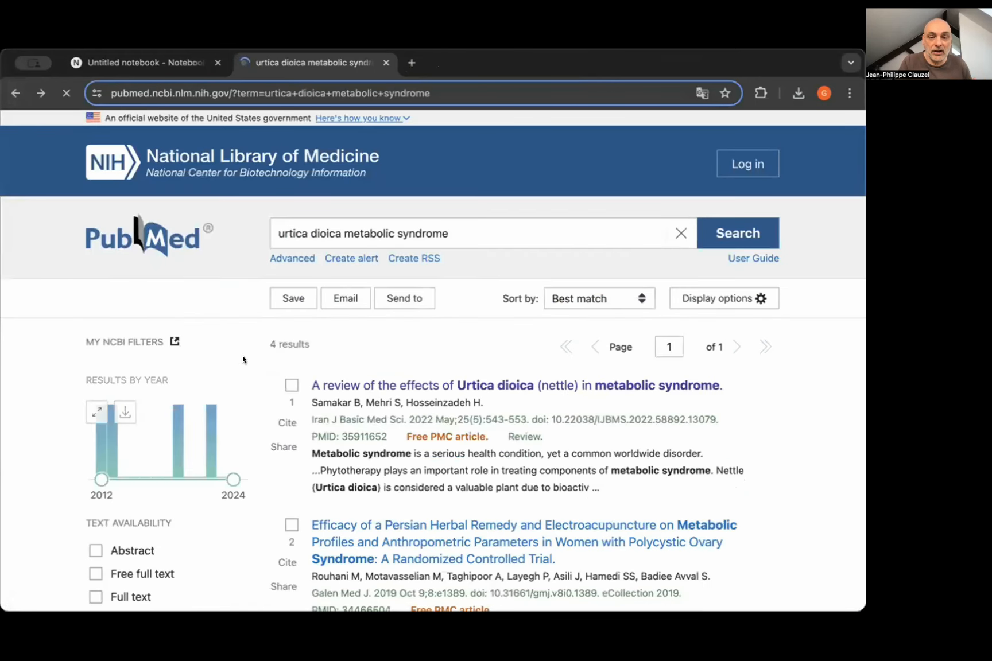
pyautogui.scroll(-5, 307, 434)
pyautogui.scroll(2, 452, 298)
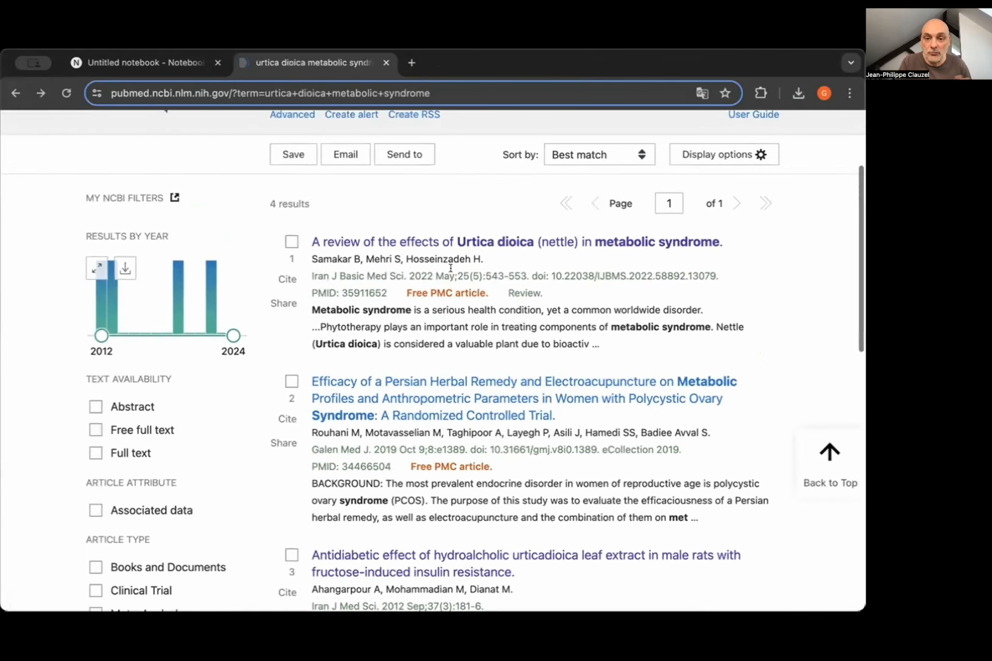
# Step: Open the Persian herbal remedy and electroacupuncture trial's full text in PMC and download its PDF, gmj-8-e1389.pdf
pyautogui.click(431, 384)
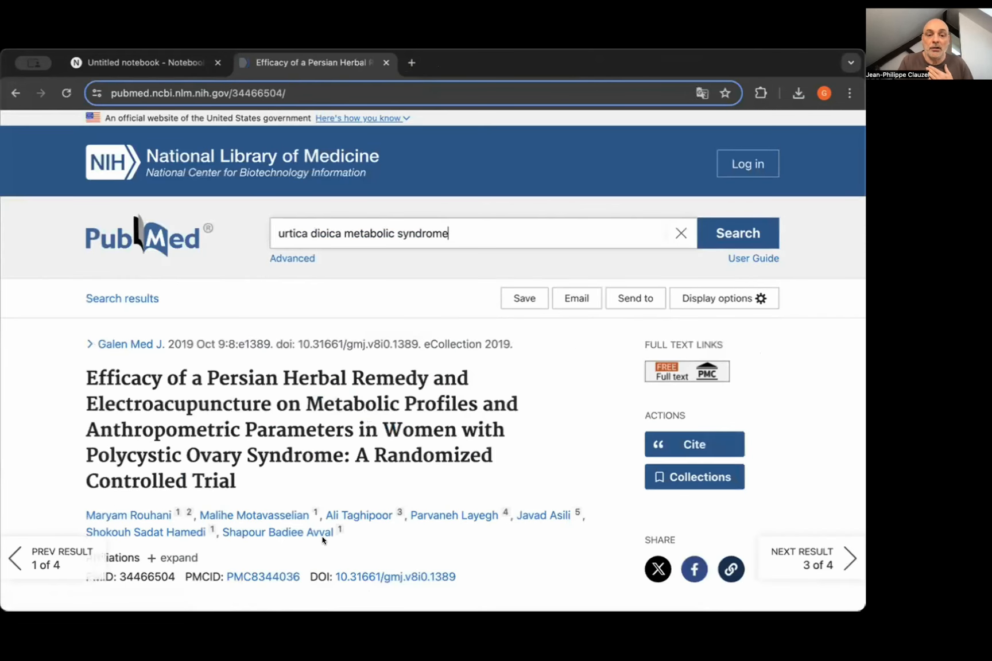
pyautogui.click(266, 576)
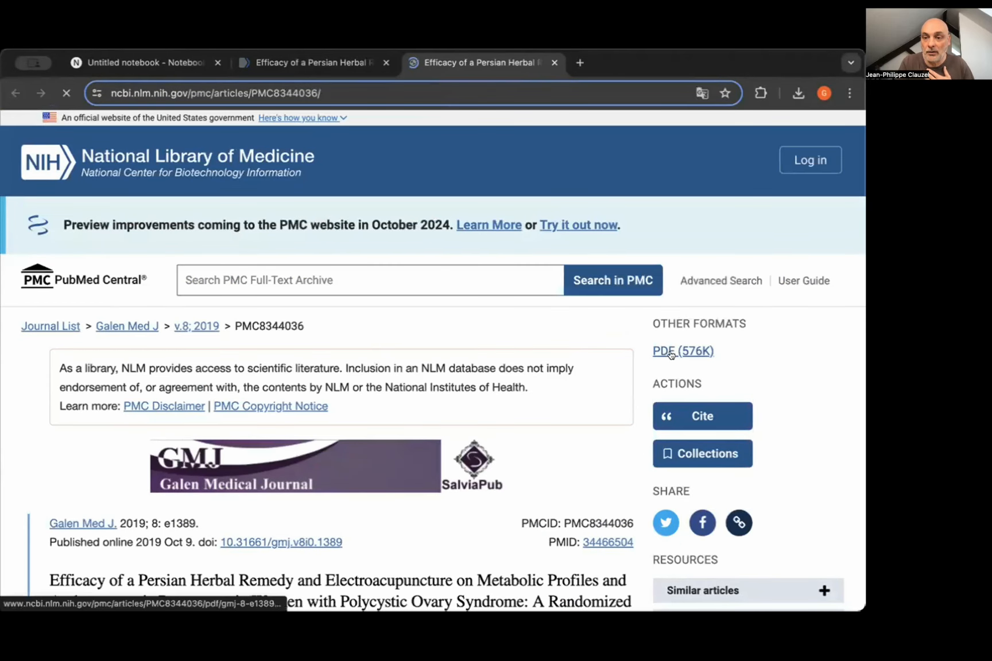
pyautogui.click(671, 351)
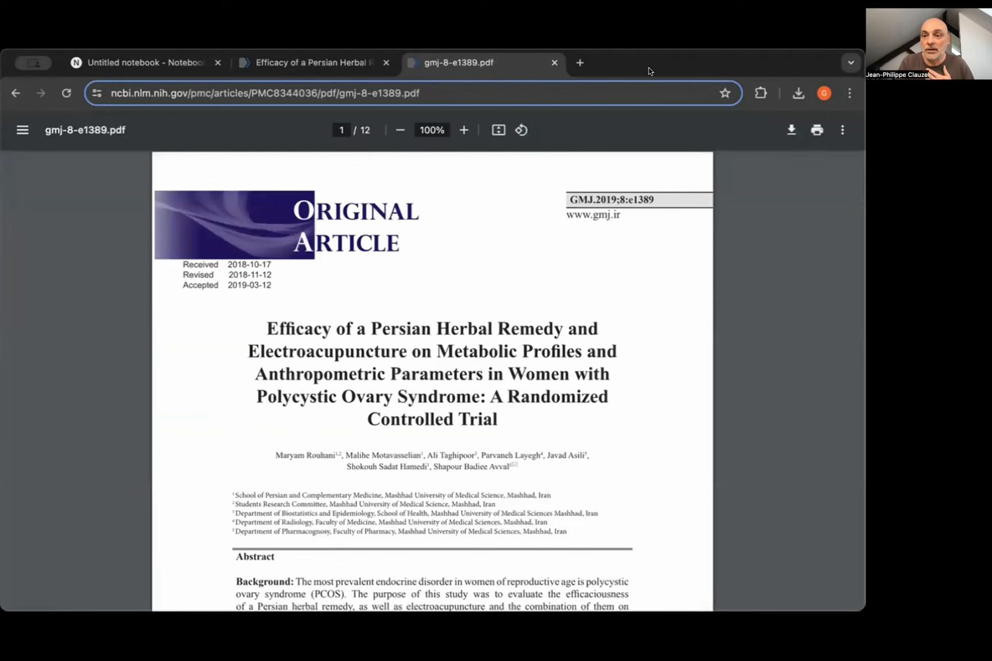
pyautogui.click(786, 131)
pyautogui.click(651, 469)
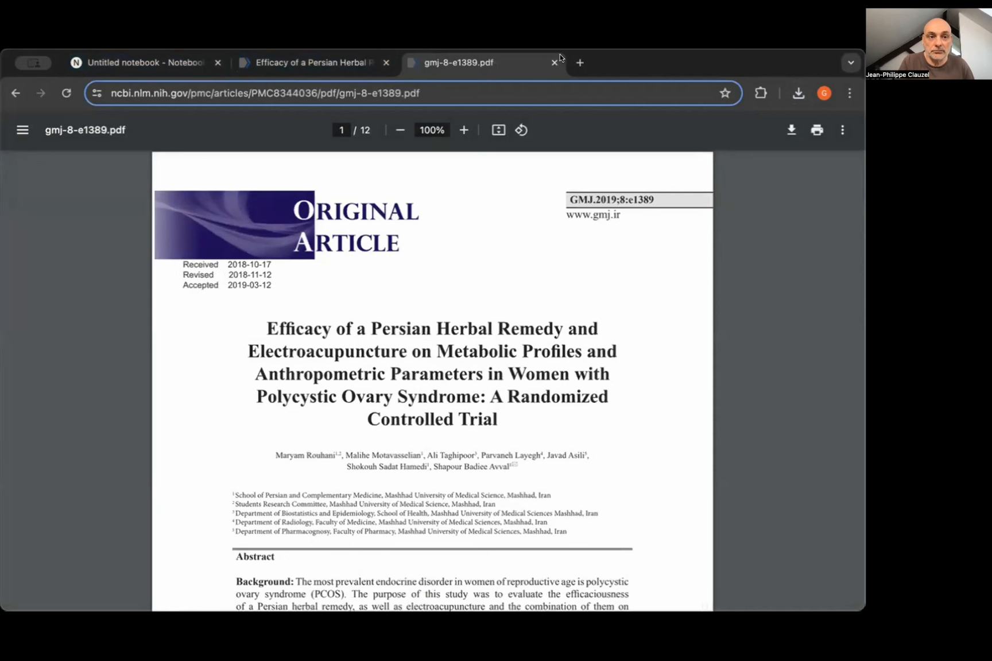
# Step: Close the Persian herbal remedy trial's full-text page and return to the list of PubMed search results
pyautogui.click(14, 90)
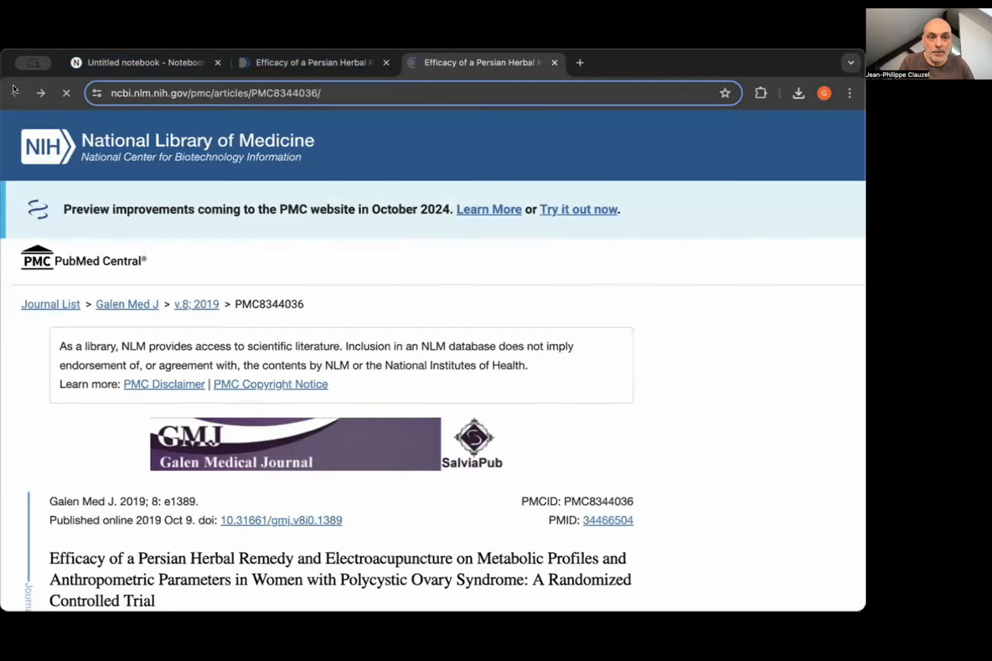
pyautogui.click(553, 62)
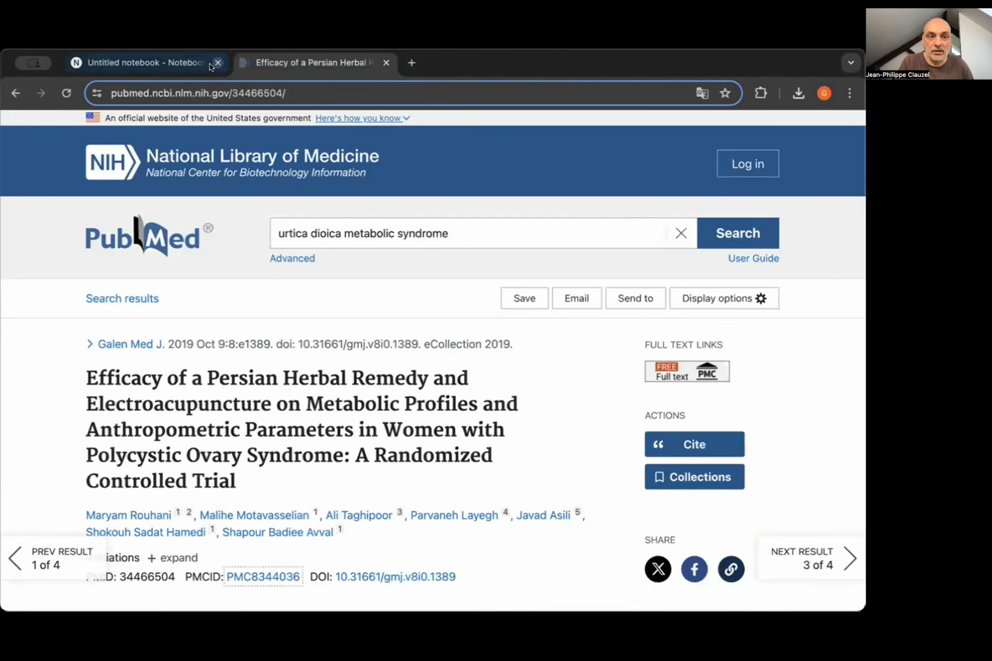
pyautogui.click(13, 92)
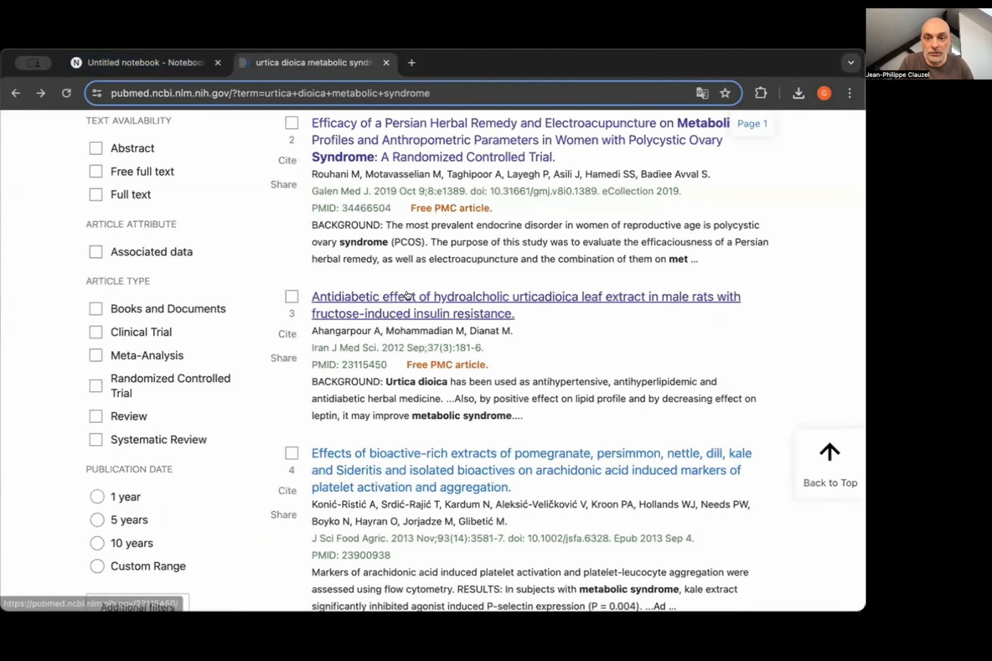
# Step: Download IJMS-37-181.pdf, the full text of the study on nettle leaf extract's antidiabetic effect in male rats, and close the PDF
pyautogui.click(408, 296)
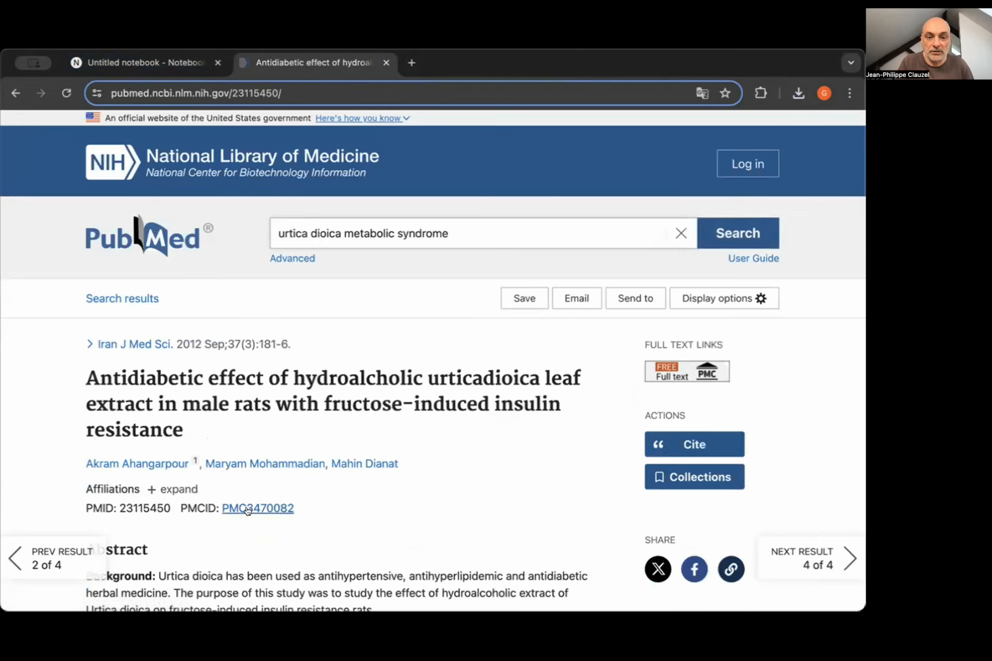
pyautogui.click(247, 510)
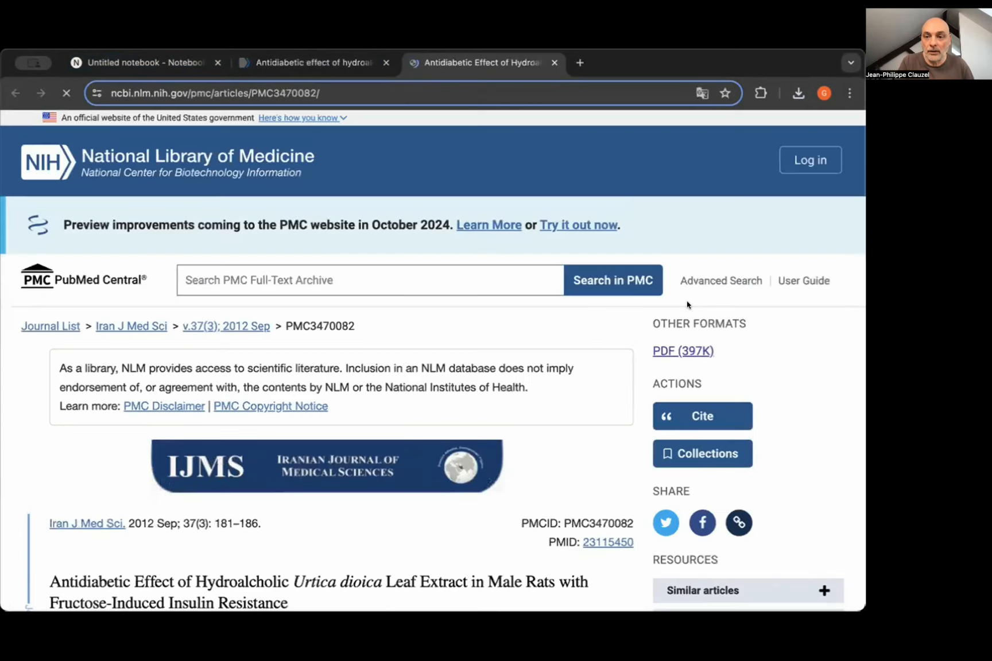
pyautogui.click(666, 351)
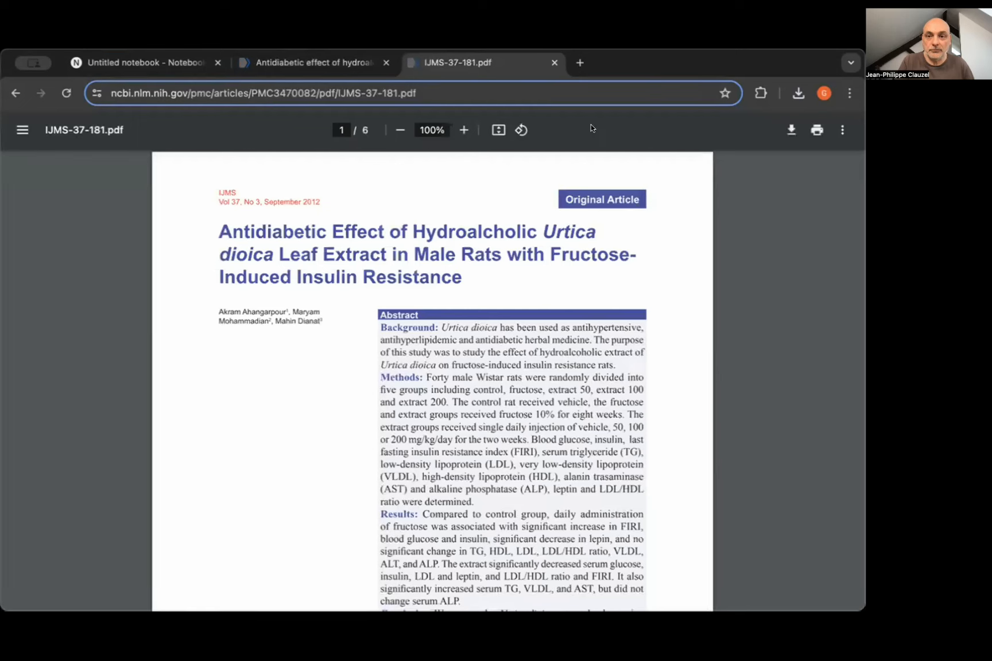
pyautogui.click(790, 130)
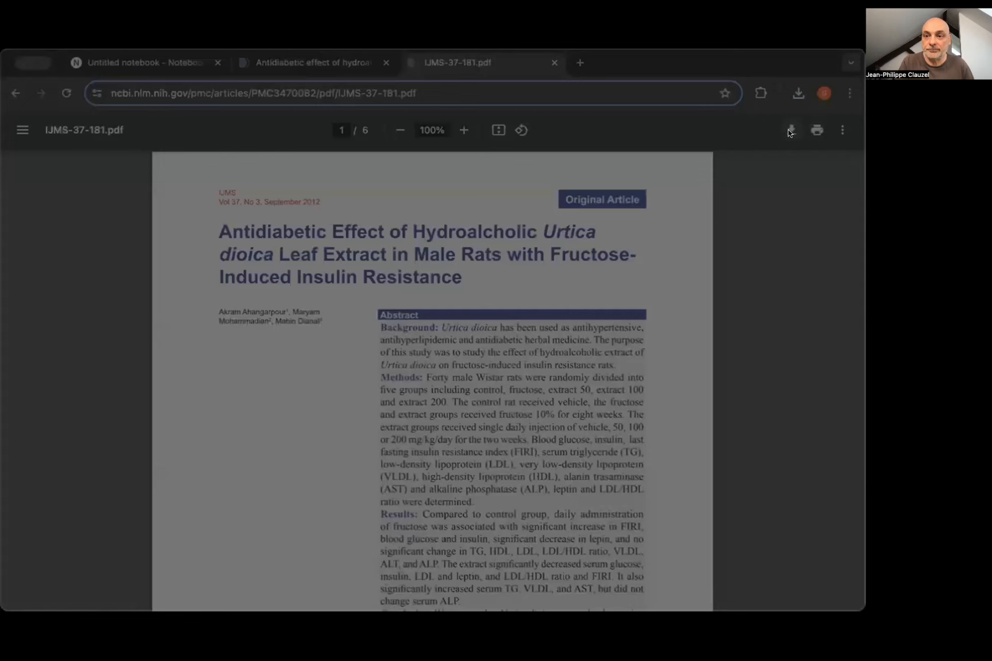
pyautogui.click(647, 472)
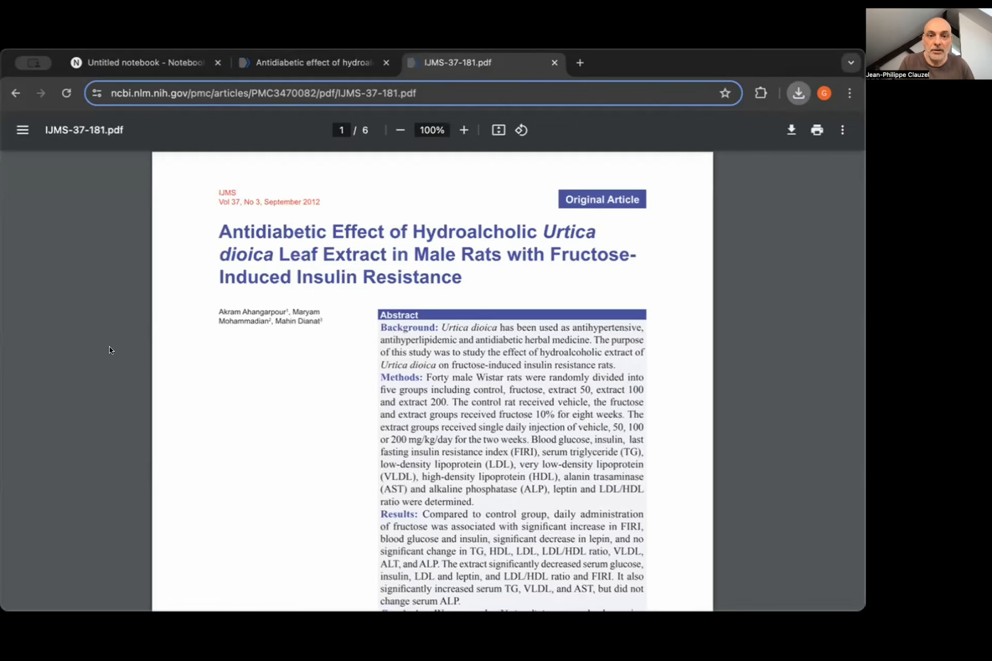
pyautogui.click(553, 63)
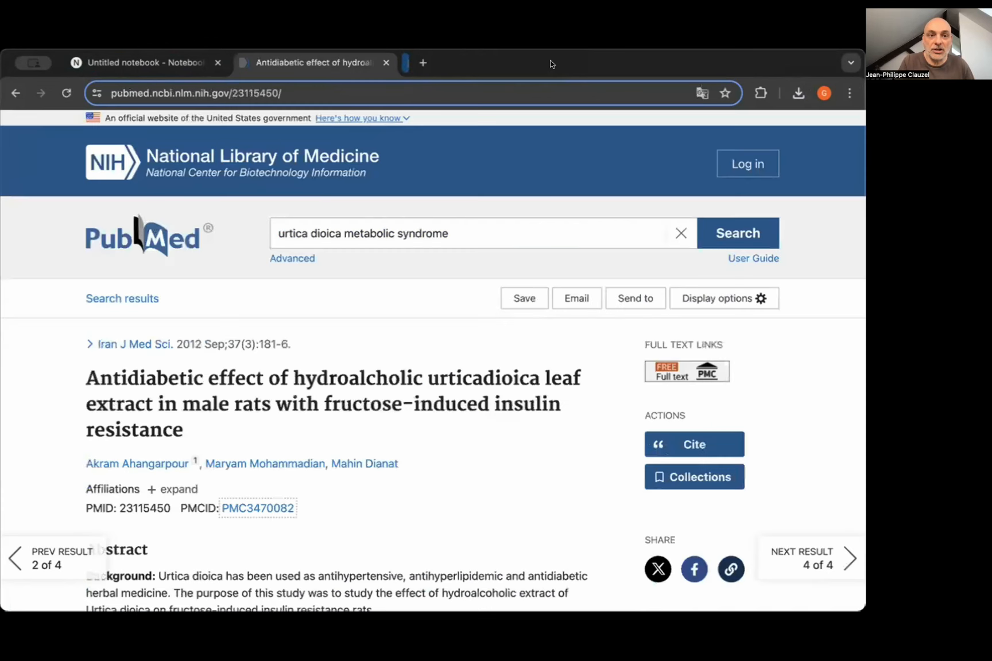
# Step: Switch to the untitled notebook in NotebookLM and import gmj-8-e1389.pdf as a PDF source
pyautogui.click(142, 65)
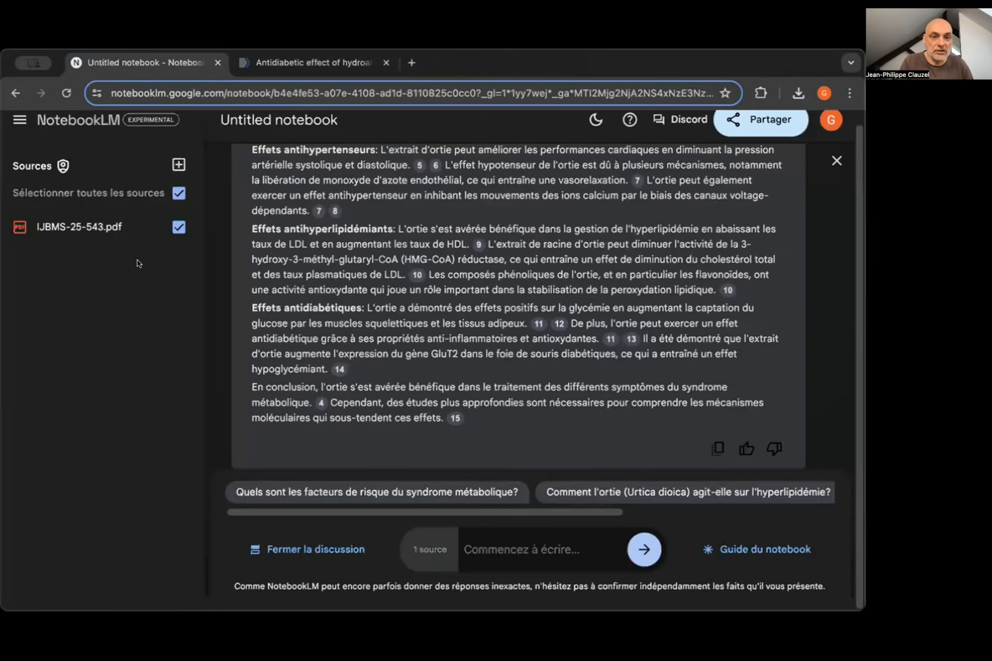
pyautogui.click(179, 162)
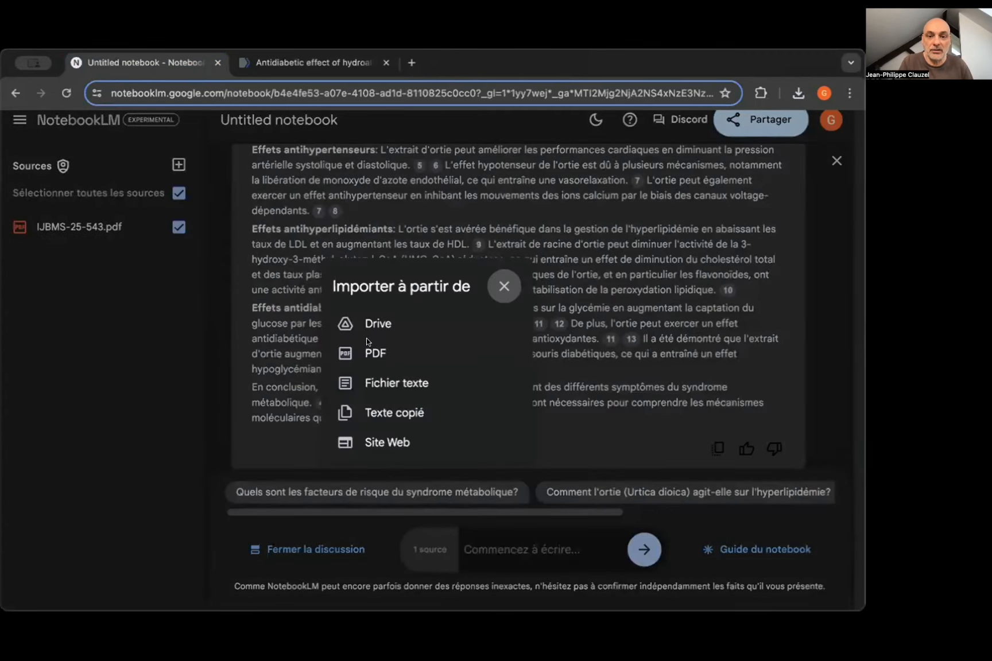
pyautogui.click(369, 350)
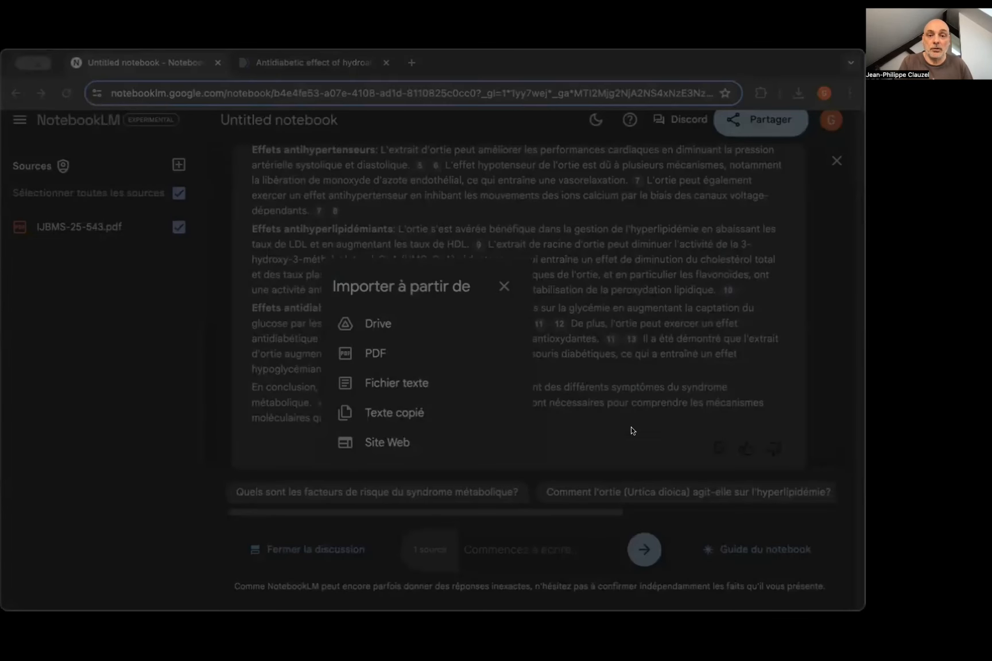
pyautogui.click(639, 467)
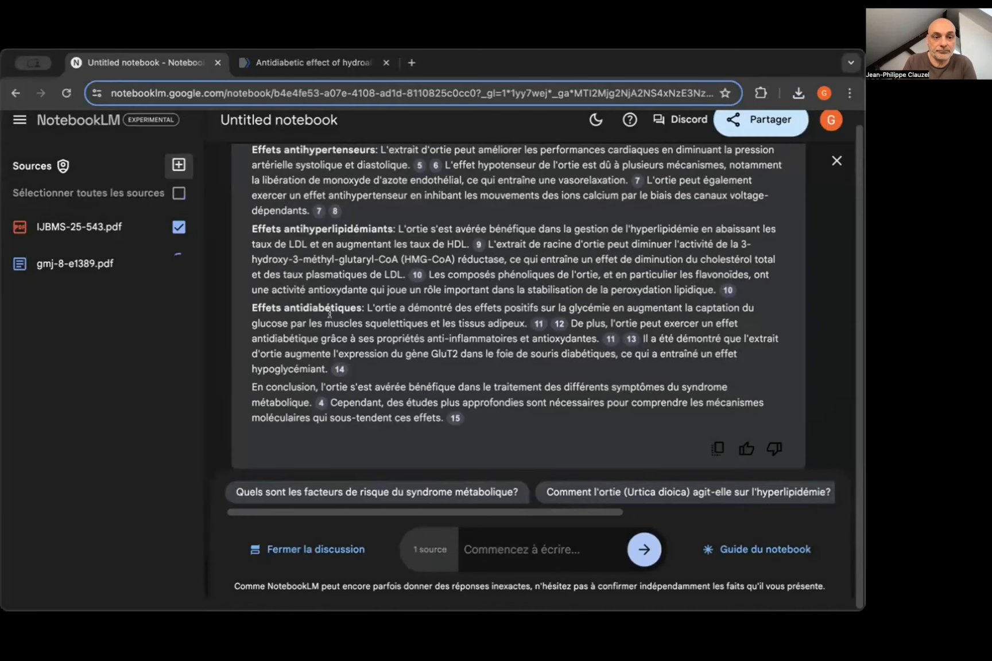
# Step: Add IJMS-37-181.pdf to the notebook as another PDF source
pyautogui.click(178, 163)
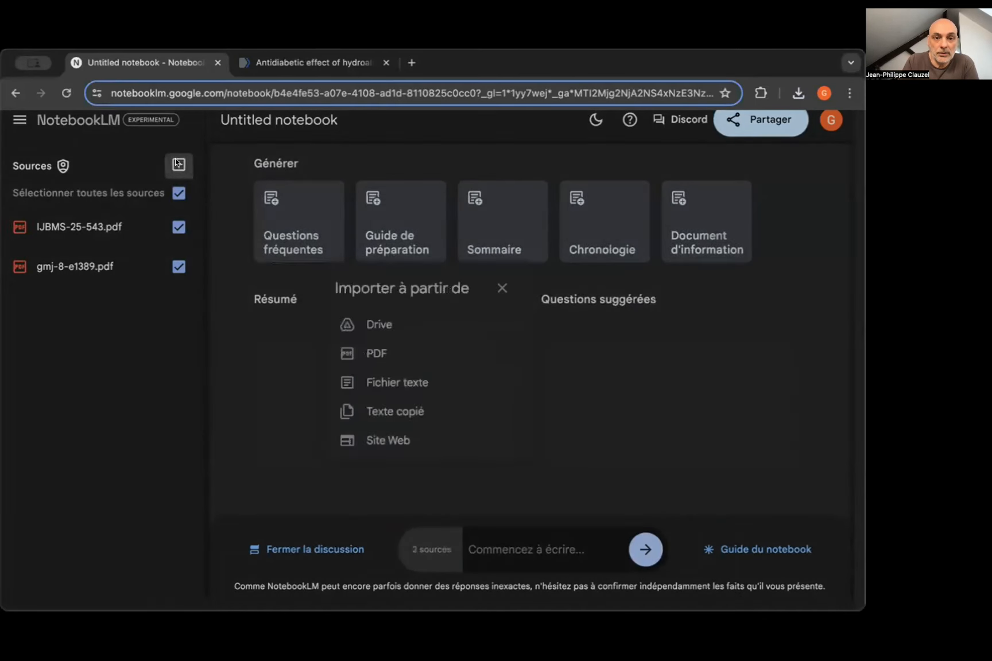
pyautogui.click(378, 351)
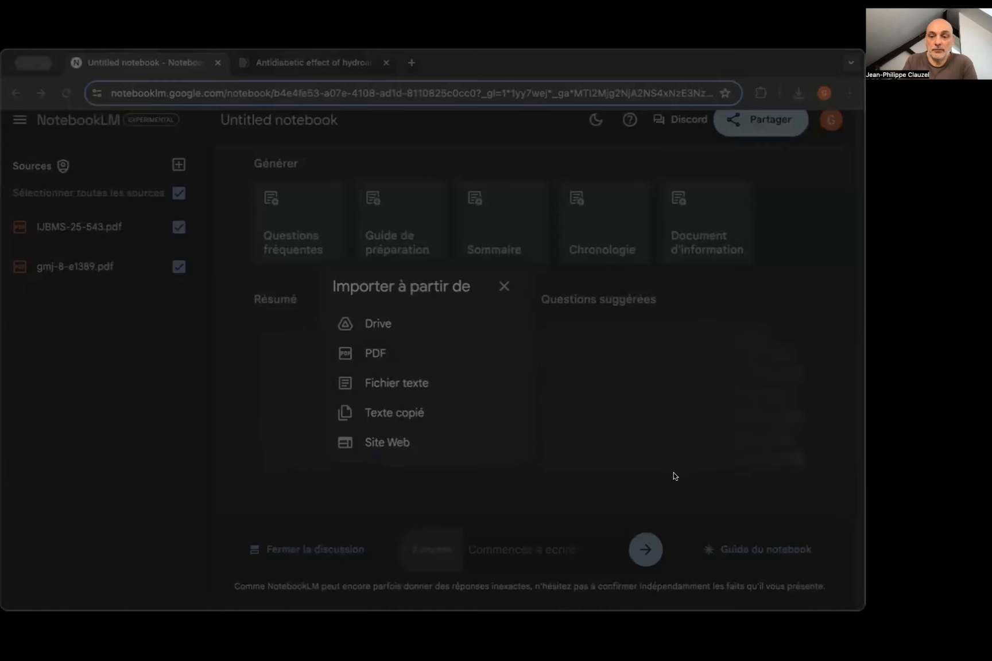
pyautogui.click(647, 464)
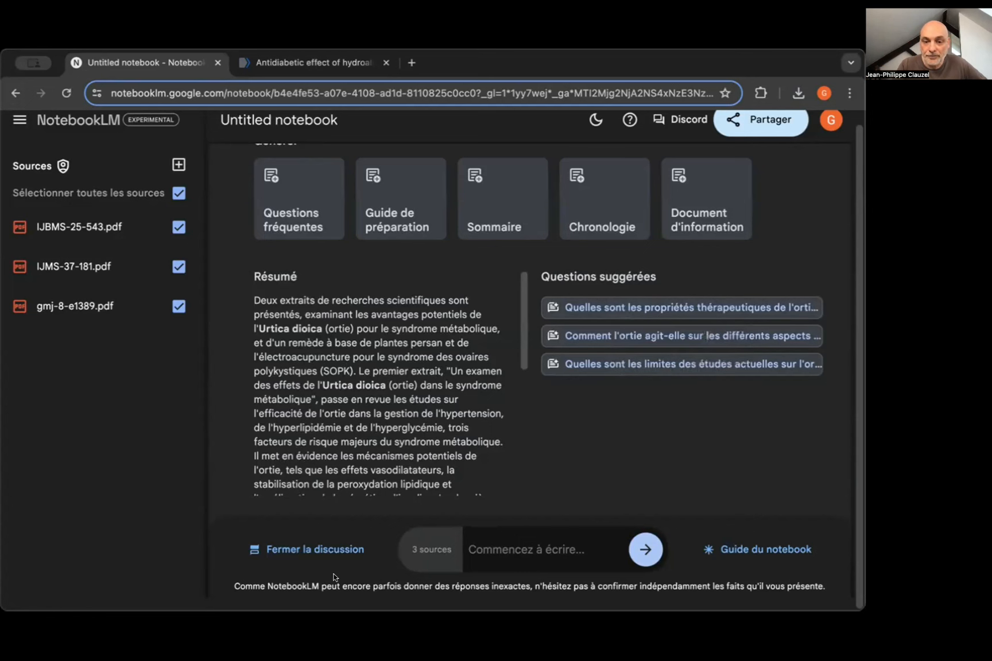
# Step: Close the discussion and generate a "Document d'information" note from the three selected sources
pyautogui.click(314, 550)
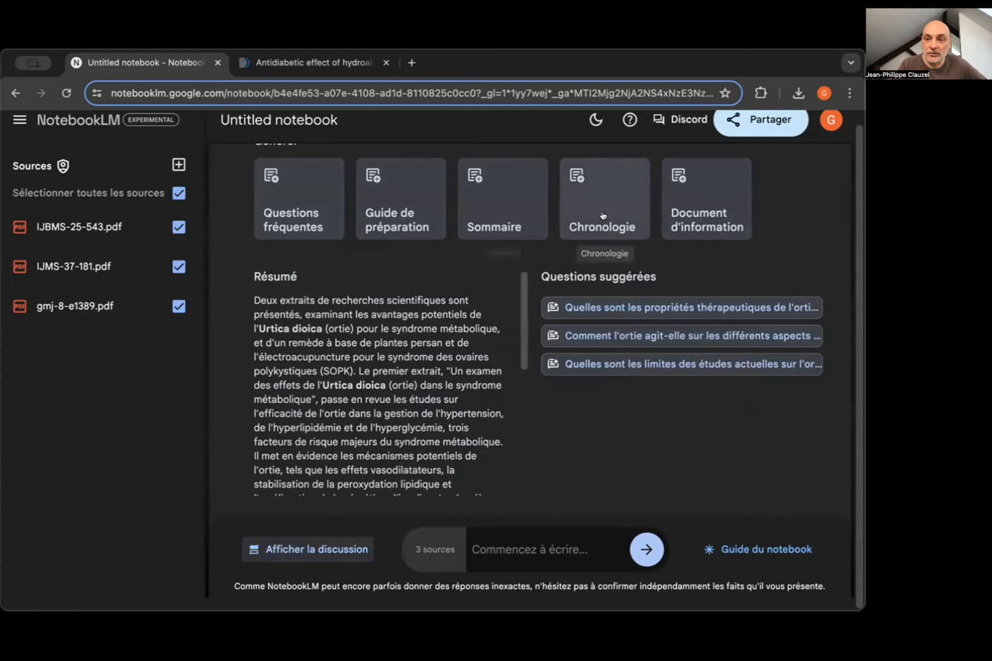
pyautogui.click(698, 216)
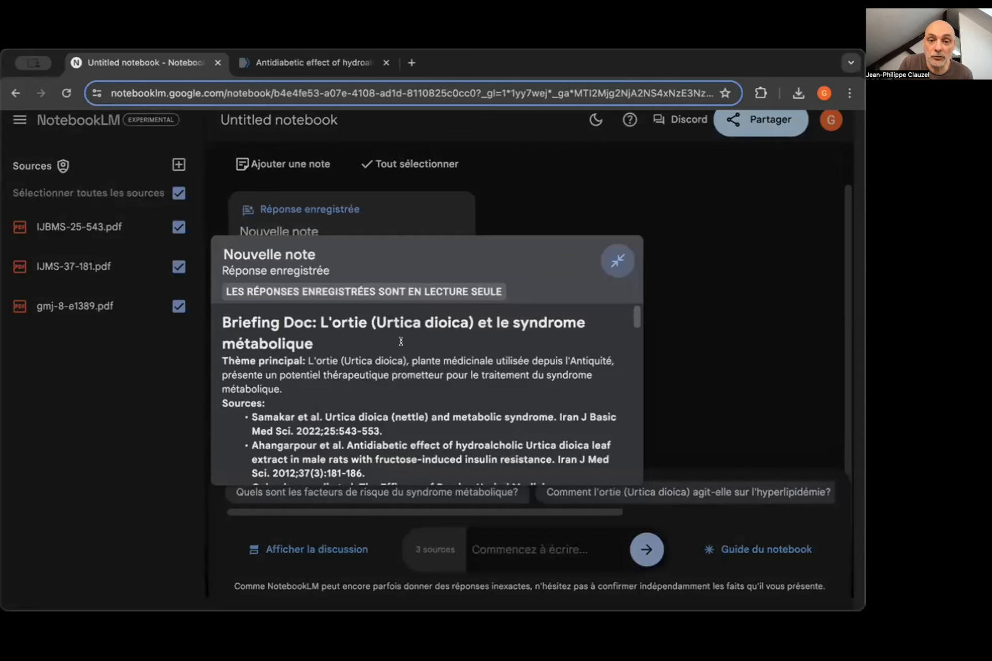
# Step: Read the briefing note on nettle and metabolic syndrome from its main theme and sources through to the citations, and close it
pyautogui.scroll(-2, 426, 388)
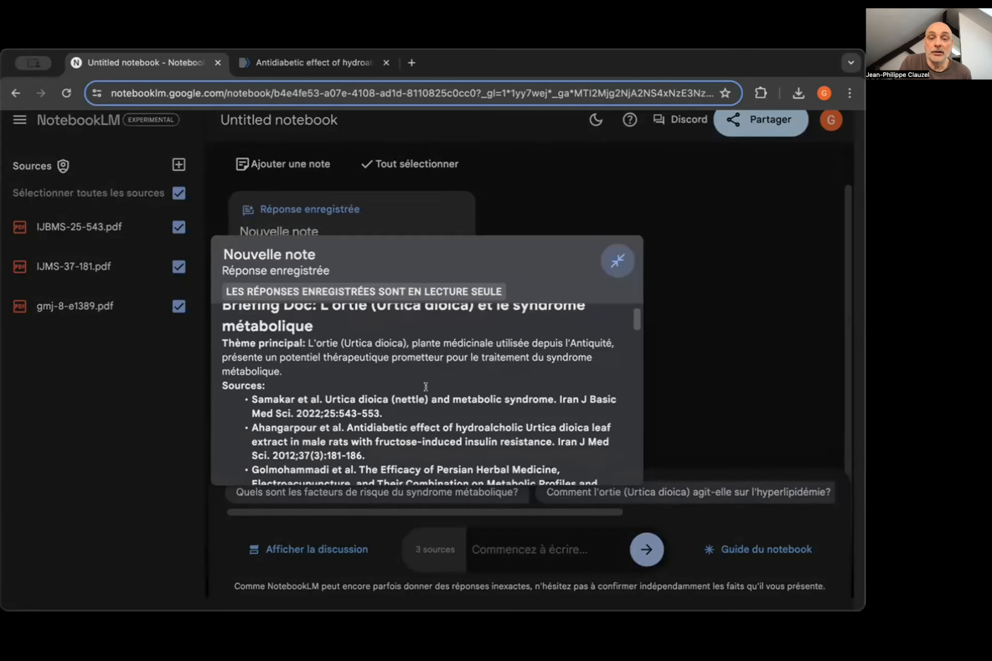
pyautogui.scroll(2, 425, 388)
pyautogui.scroll(-5, 461, 388)
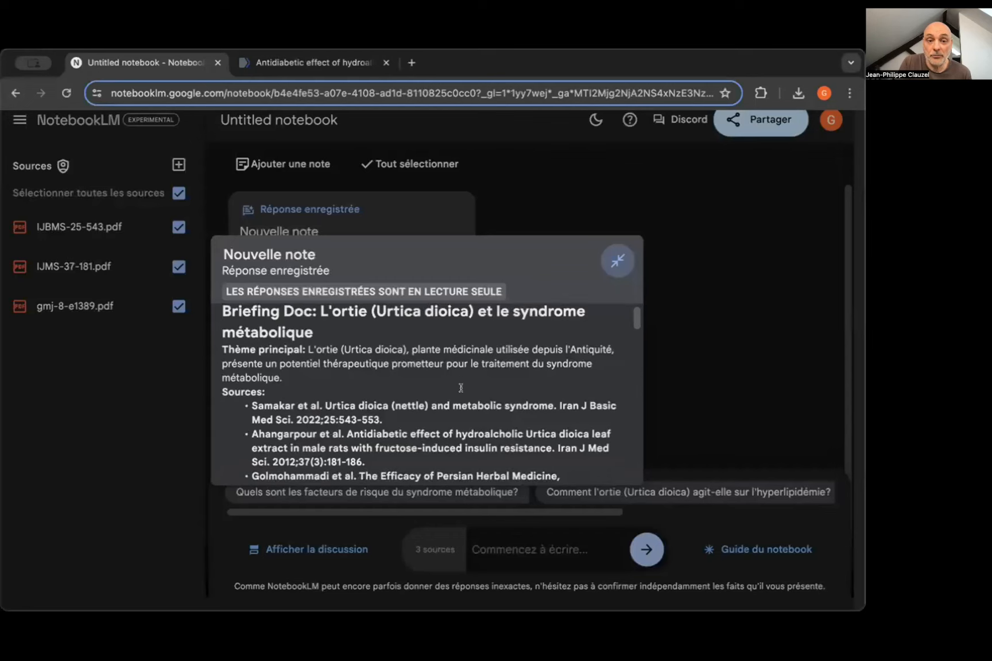
pyautogui.scroll(-2, 460, 388)
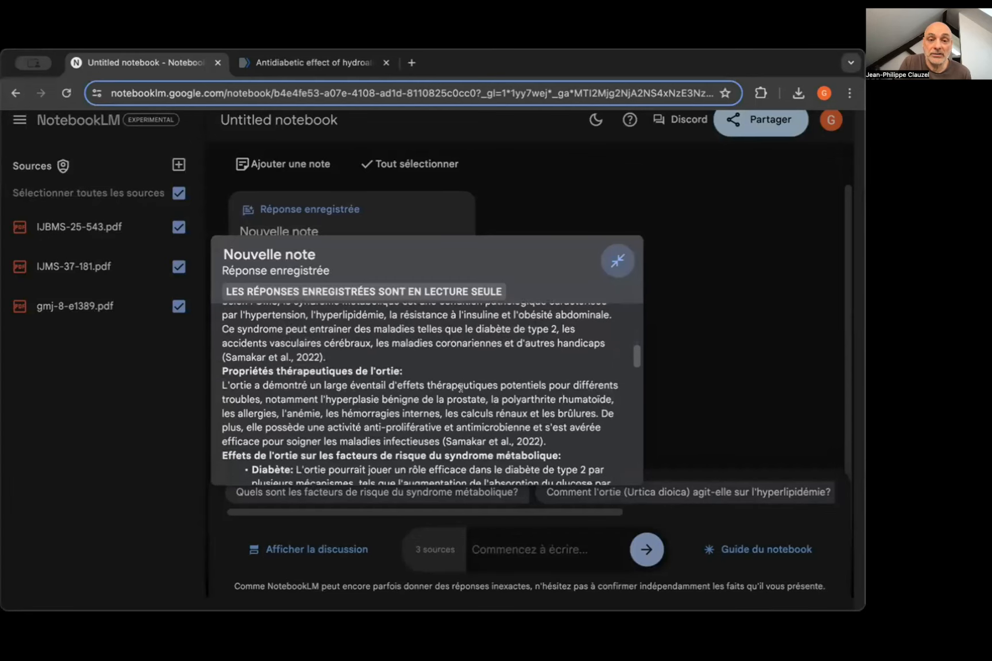
pyautogui.scroll(-1, 461, 388)
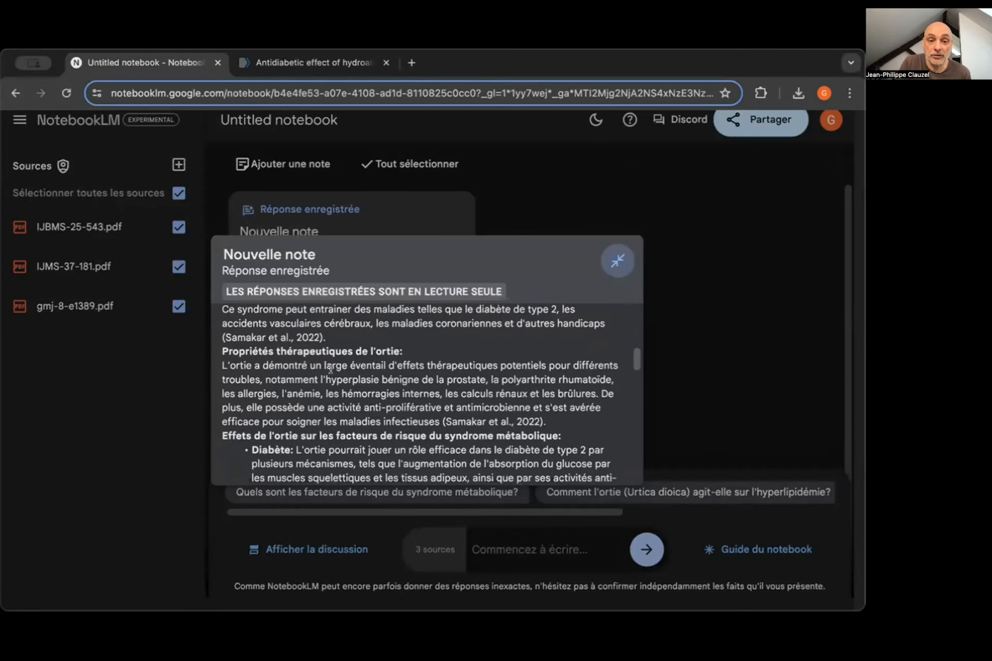
pyautogui.scroll(3, 331, 370)
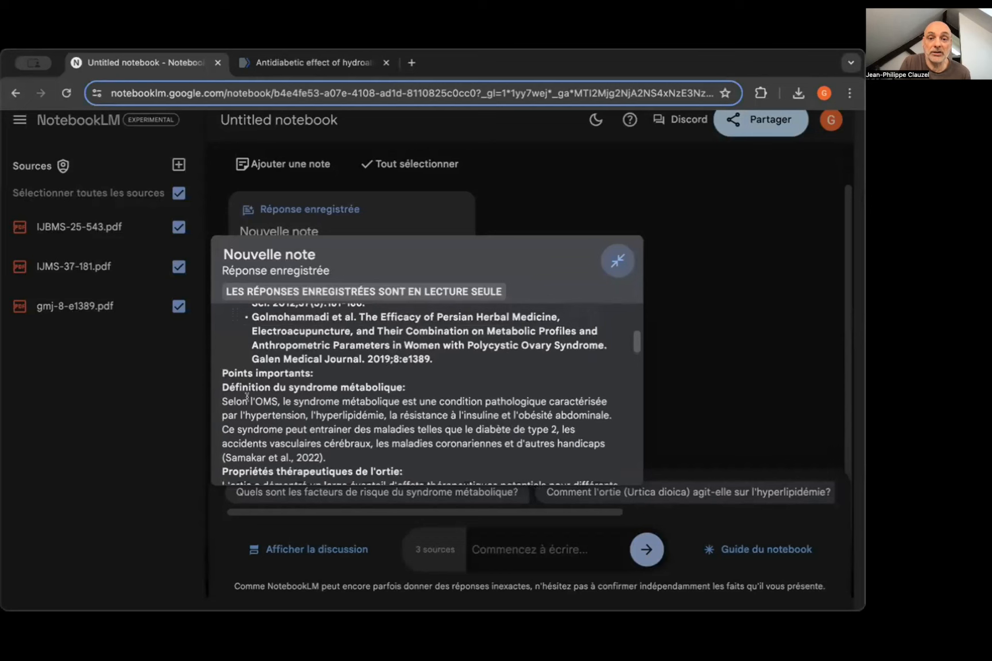
pyautogui.scroll(-3, 344, 383)
pyautogui.scroll(-1, 347, 393)
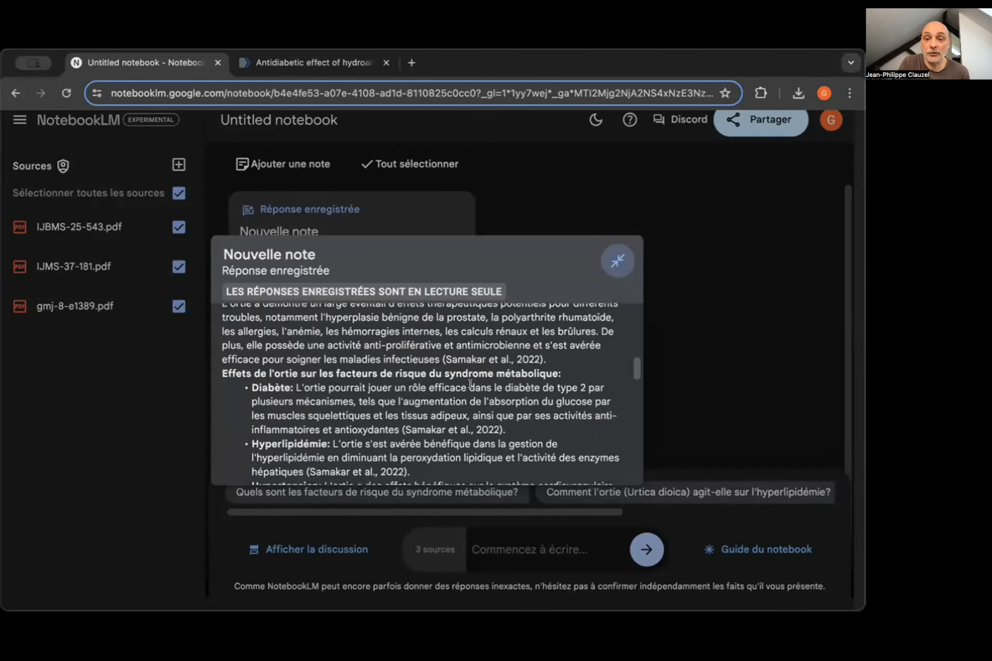
pyautogui.scroll(-1, 368, 385)
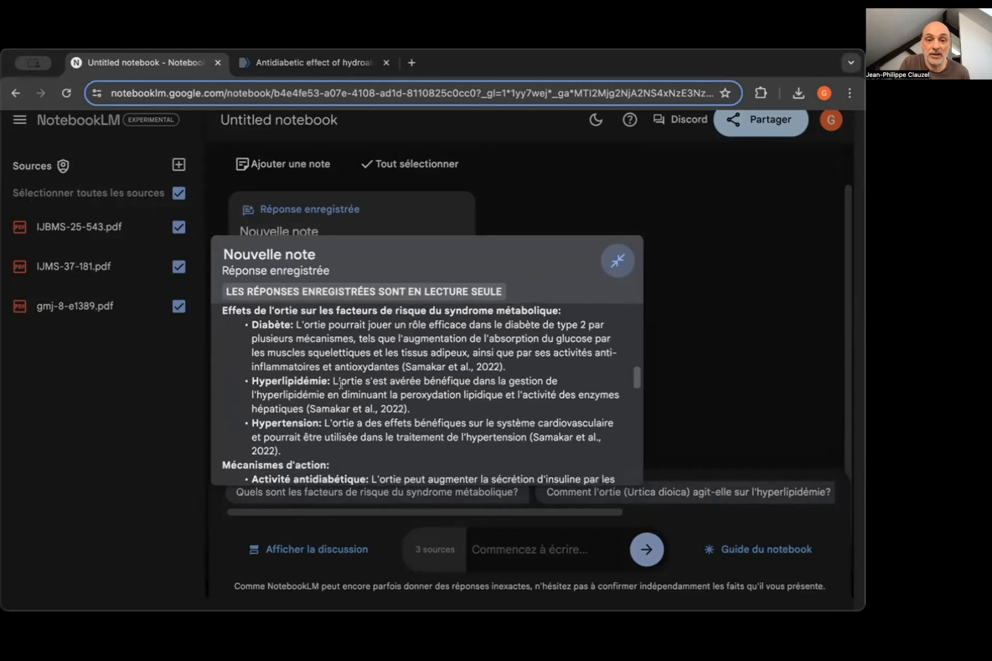
pyautogui.scroll(-1, 336, 386)
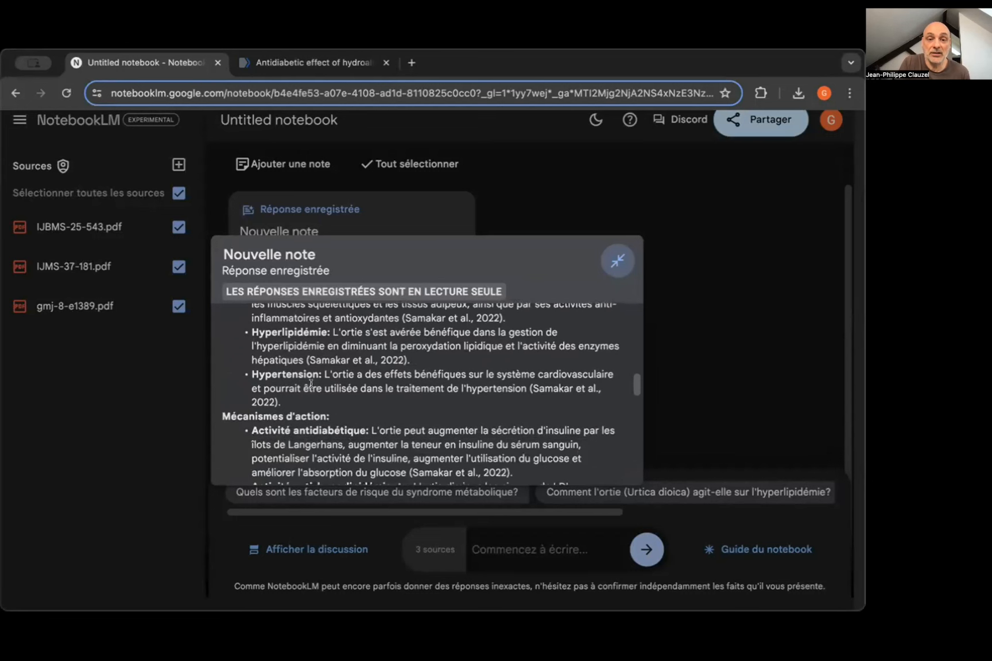
pyautogui.scroll(-2, 333, 386)
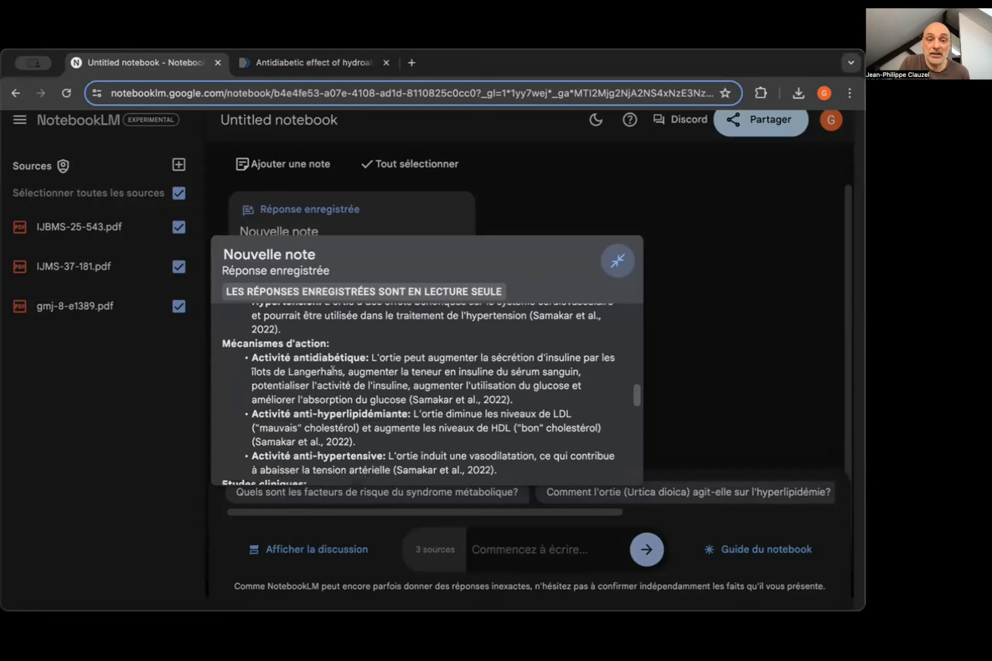
pyautogui.scroll(-1, 324, 374)
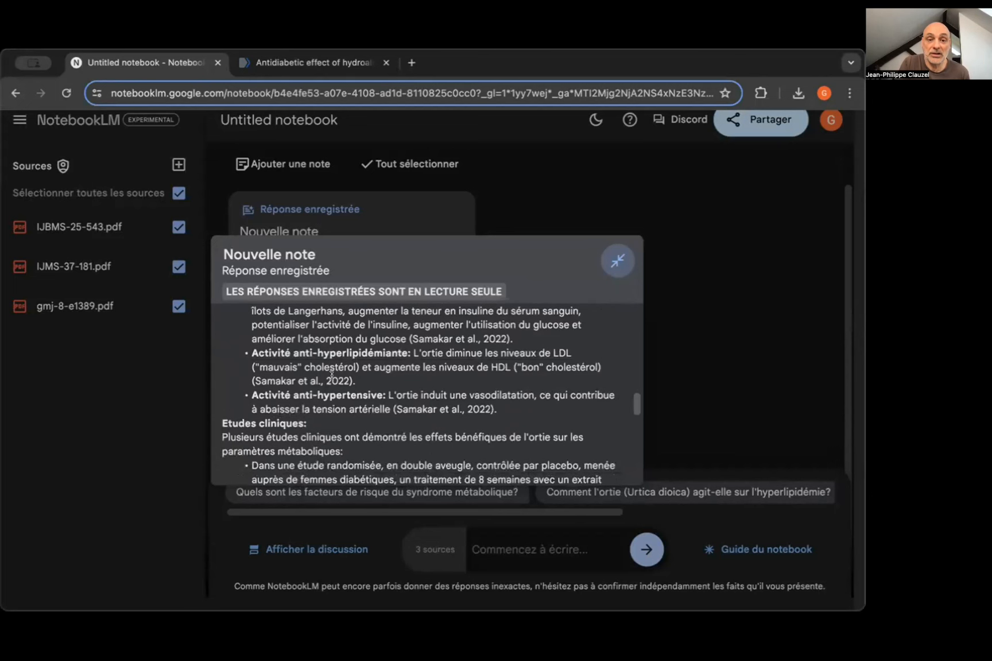
pyautogui.scroll(-2, 371, 370)
pyautogui.scroll(2, 371, 370)
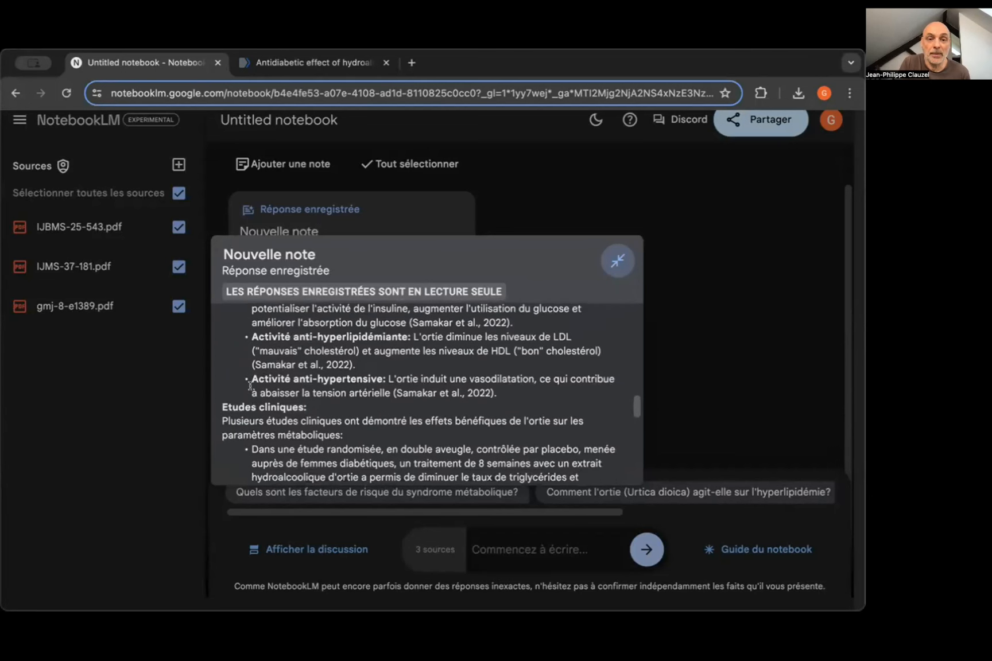
pyautogui.scroll(-3, 389, 393)
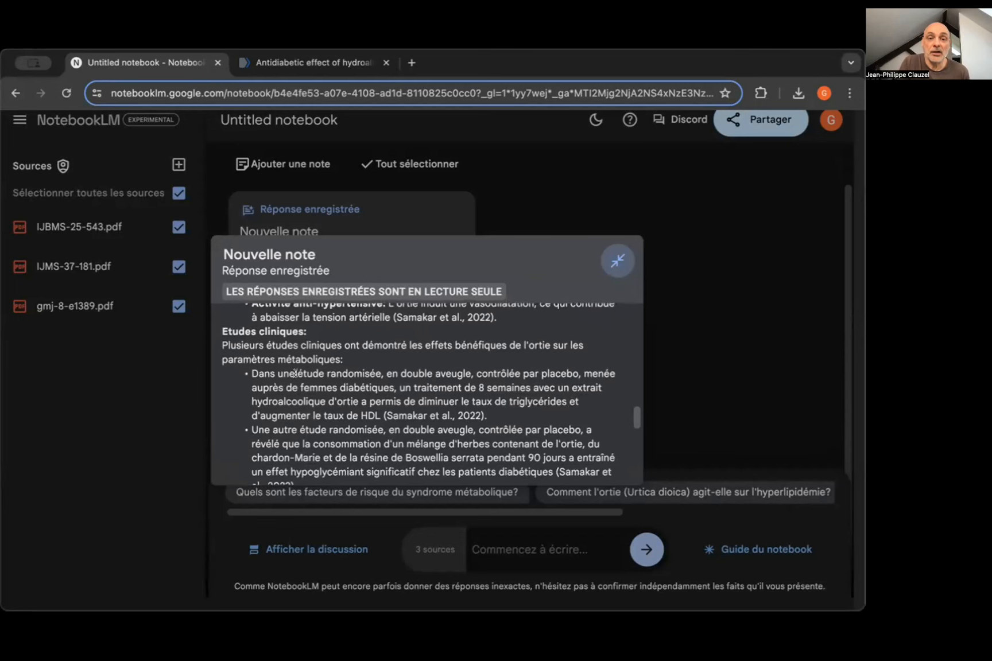
pyautogui.scroll(-3, 354, 399)
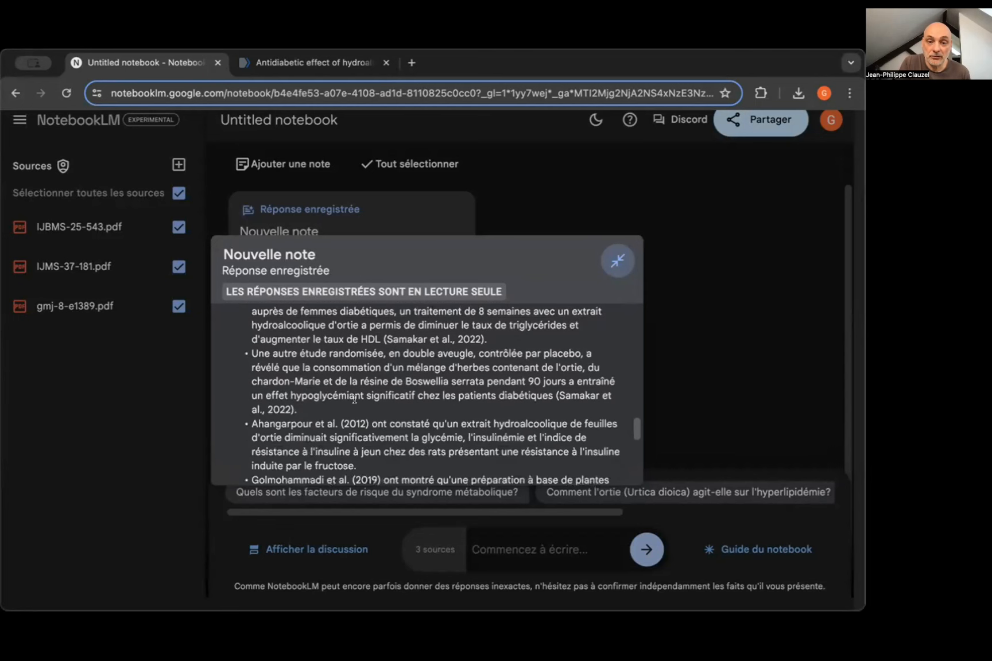
pyautogui.scroll(-2, 354, 399)
pyautogui.scroll(-1, 345, 404)
pyautogui.scroll(3, 324, 362)
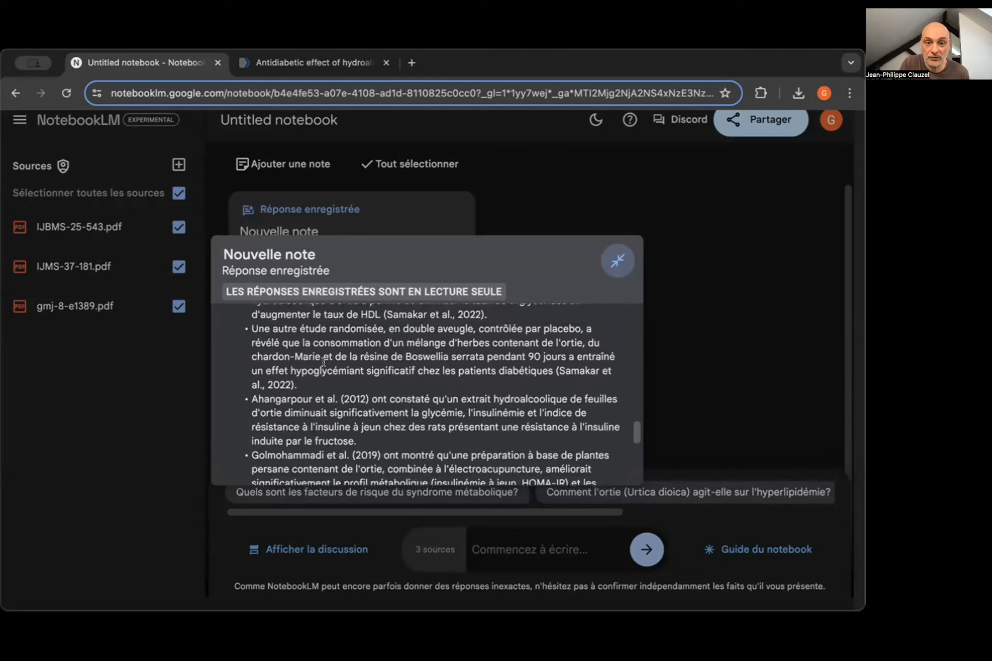
pyautogui.scroll(-8, 324, 362)
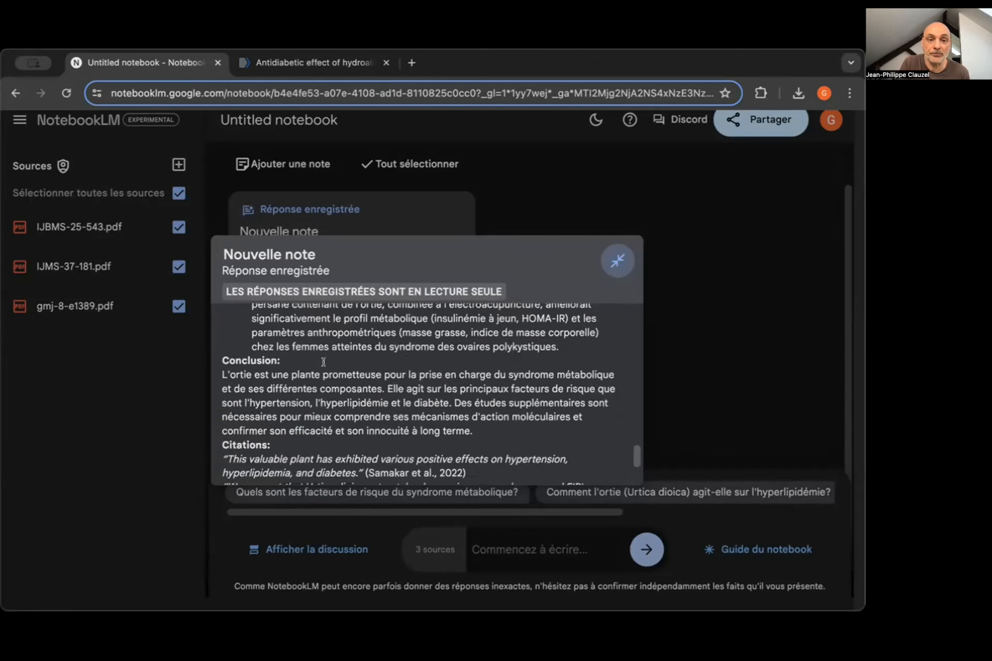
pyautogui.scroll(-3, 275, 364)
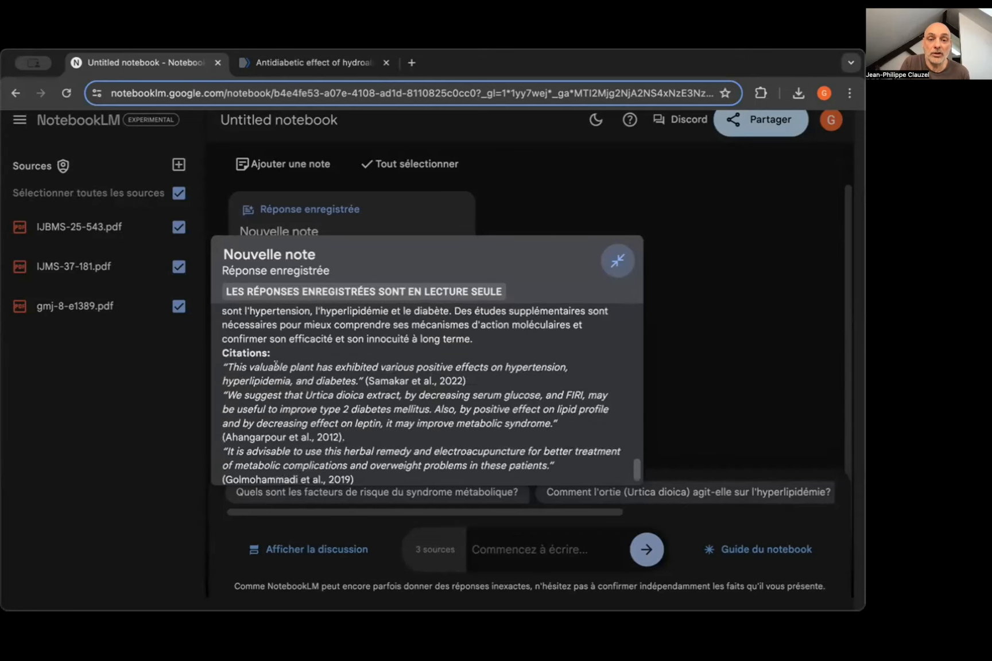
pyautogui.scroll(-1, 275, 364)
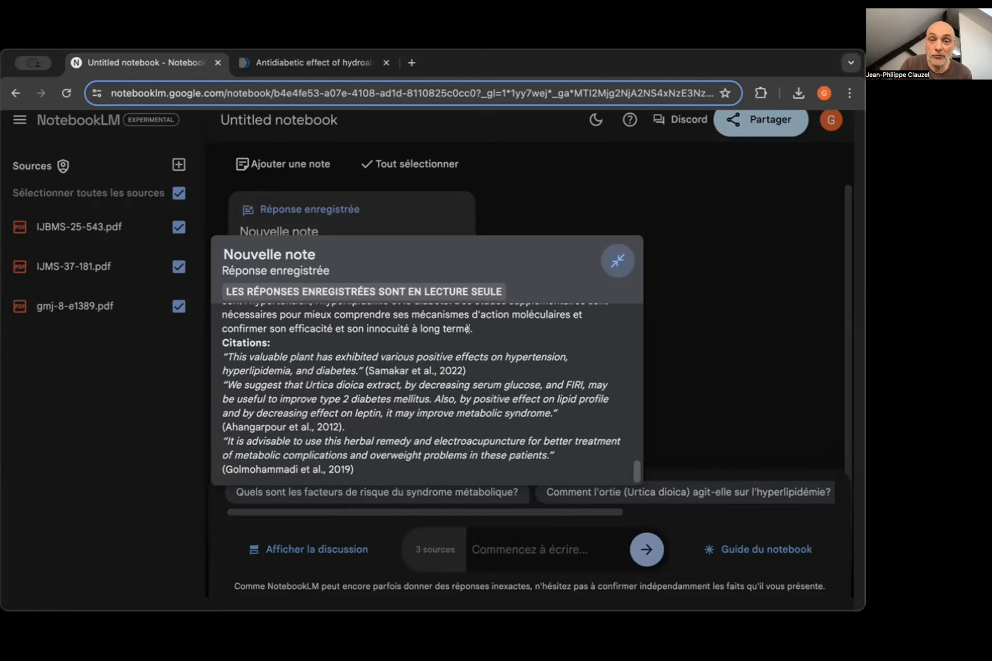
pyautogui.click(612, 261)
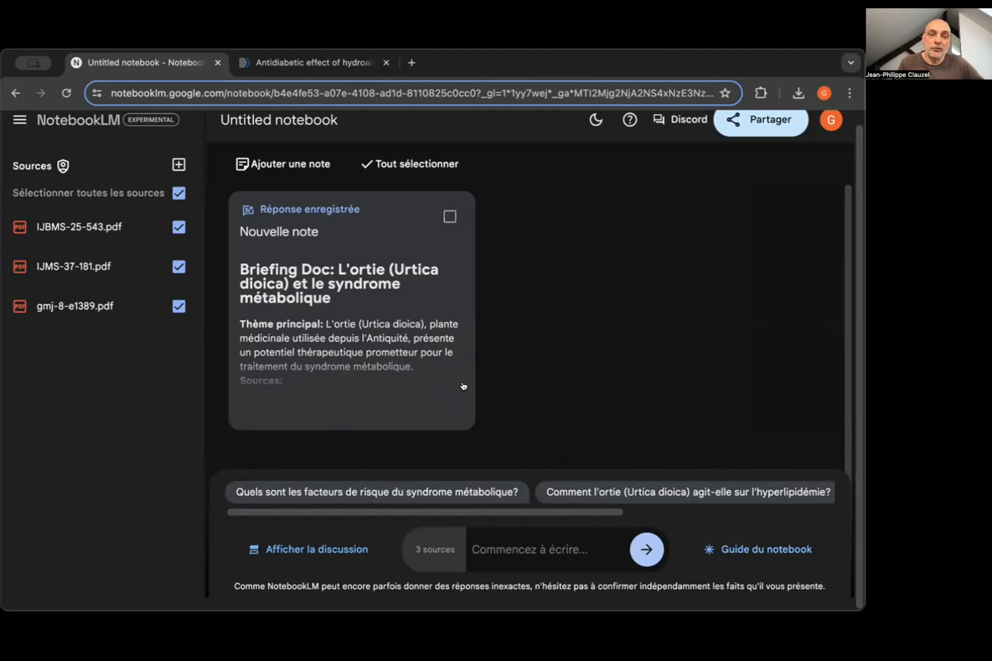
# Step: Select the briefing note and request the "M'aider à comprendre" explanation for it
pyautogui.click(446, 218)
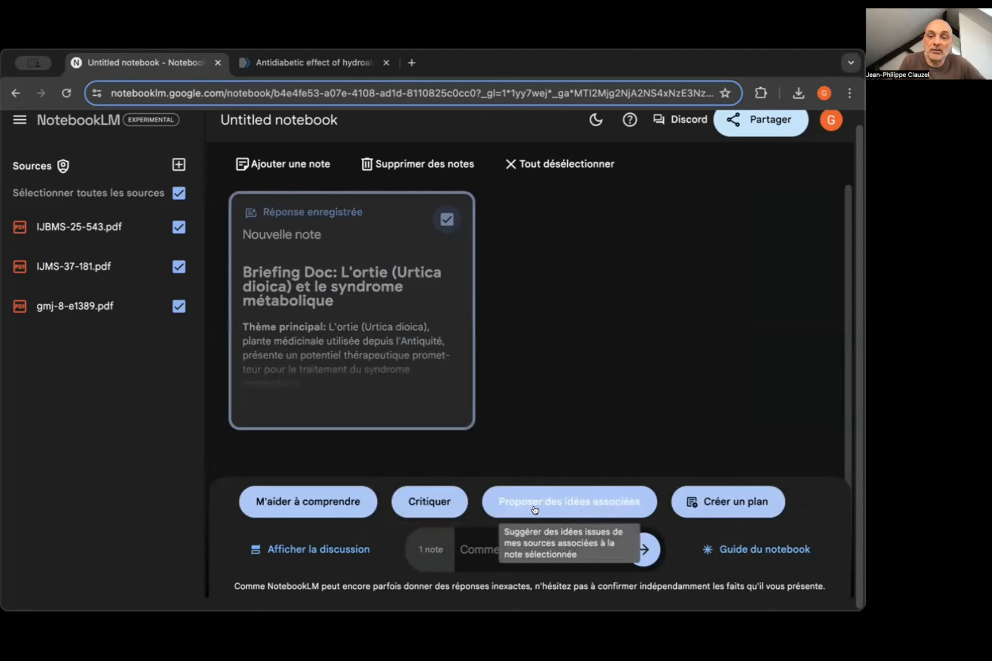
pyautogui.click(296, 503)
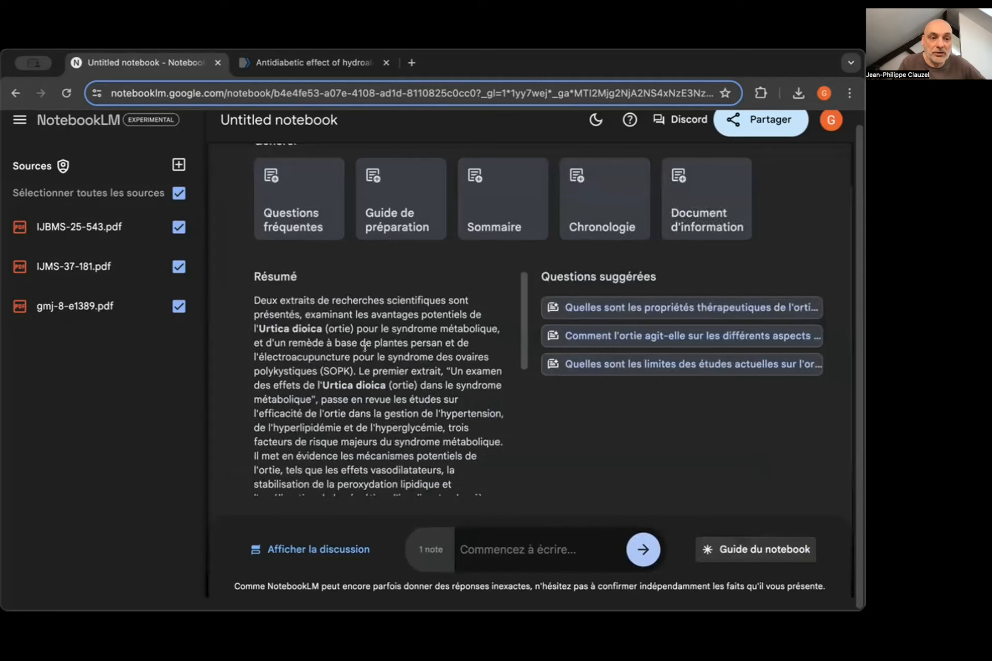
# Step: Ask about the selected note: "est-ce que l'hypertension est toujours associée au syndrome métabolique ?"
pyautogui.click(496, 547)
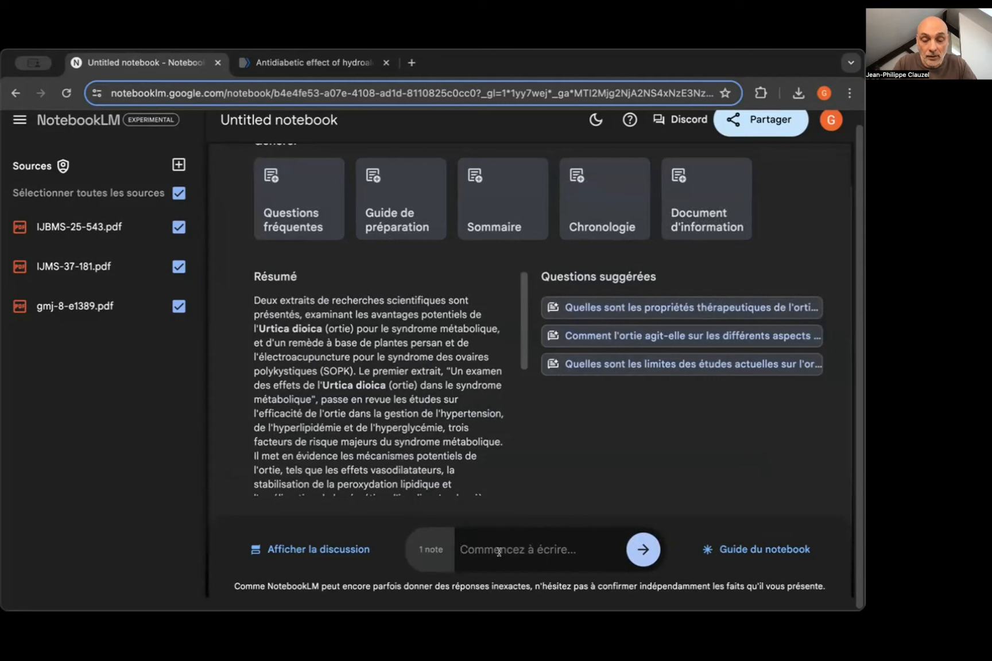
pyautogui.write('est-ce q')
pyautogui.write("ue l'hype")
pyautogui.write('rtension est ')
pyautogui.write('toujours assoc')
pyautogui.write('ié')
pyautogui.write('e au')
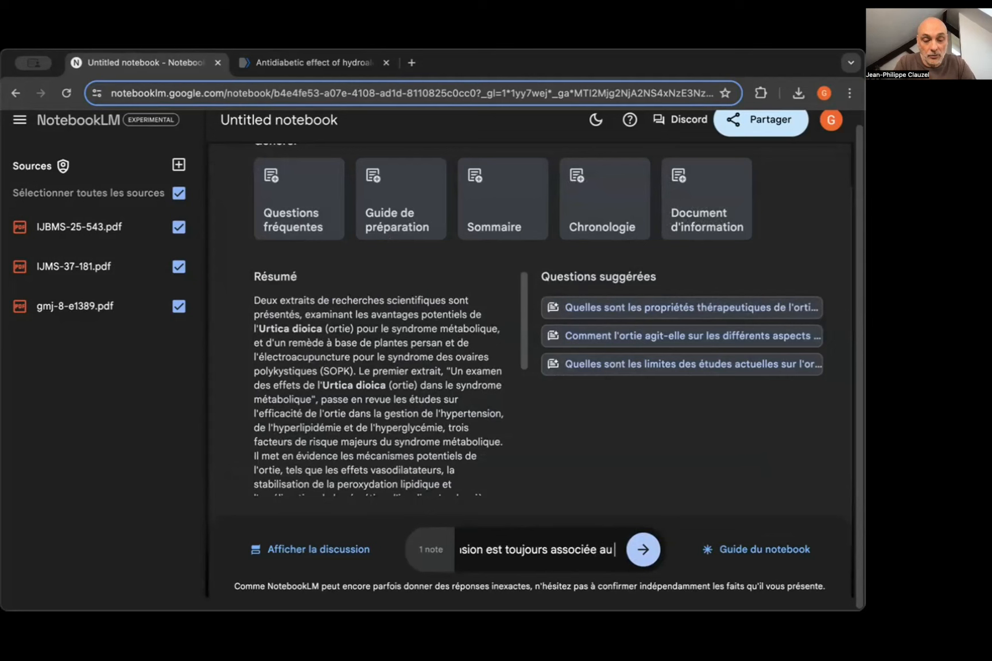
pyautogui.write(' syndrome m')
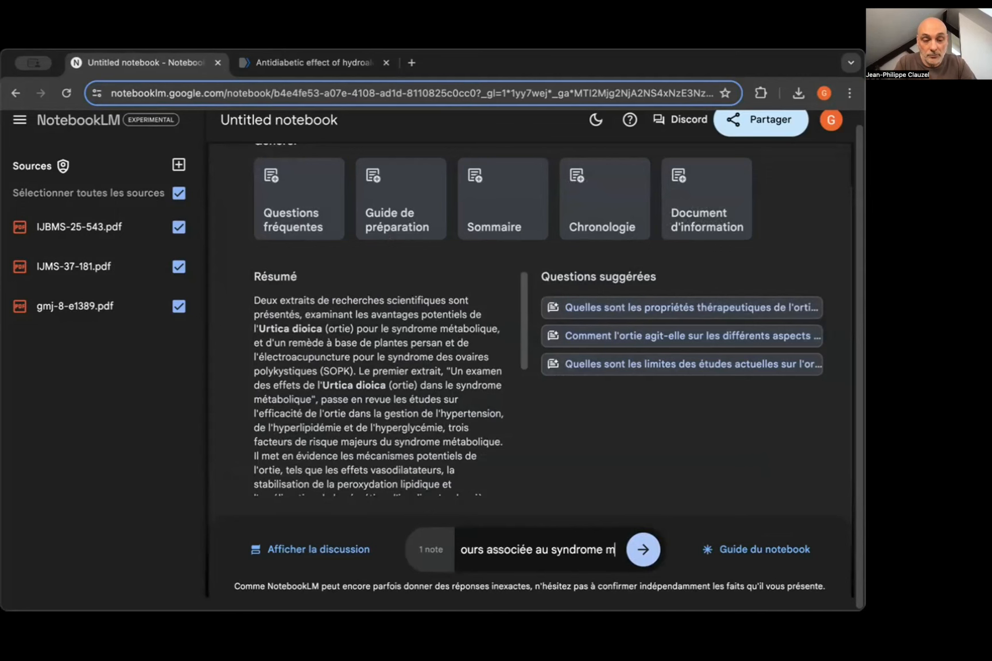
pyautogui.write('étabolique ?')
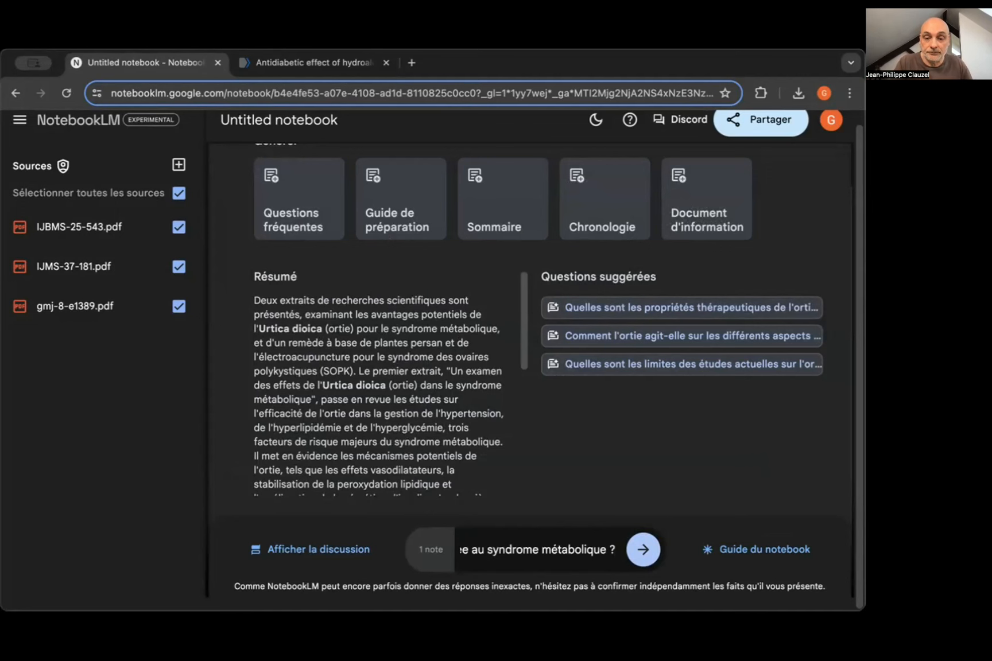
pyautogui.press('Return')
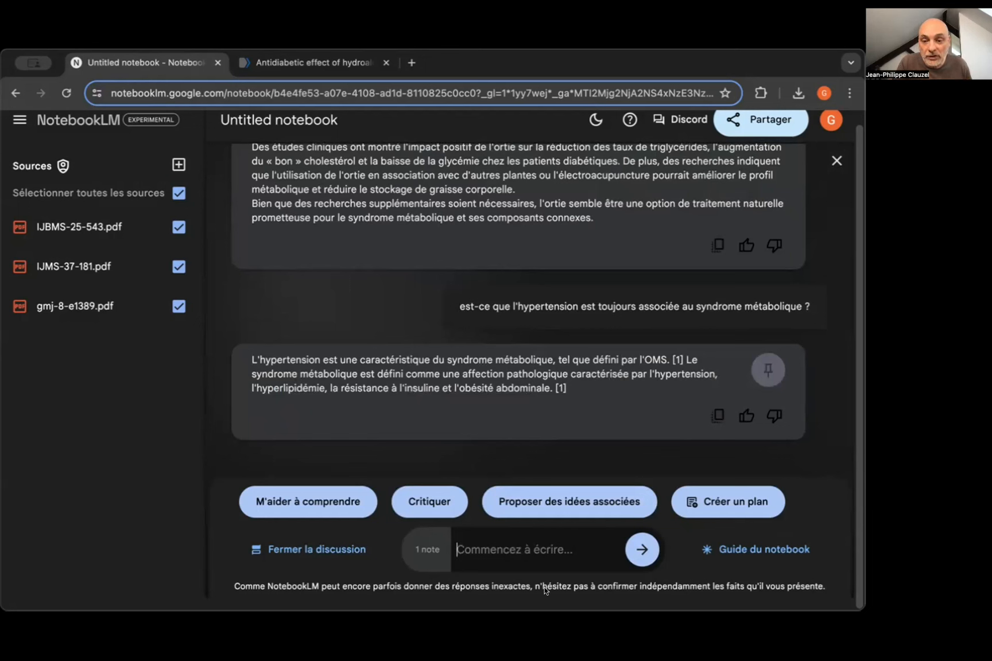
# Step: Ask the follow-up question "par quel mécanisme l'ortie réduit la tension artérielle ?" in the discussion
pyautogui.write('pa')
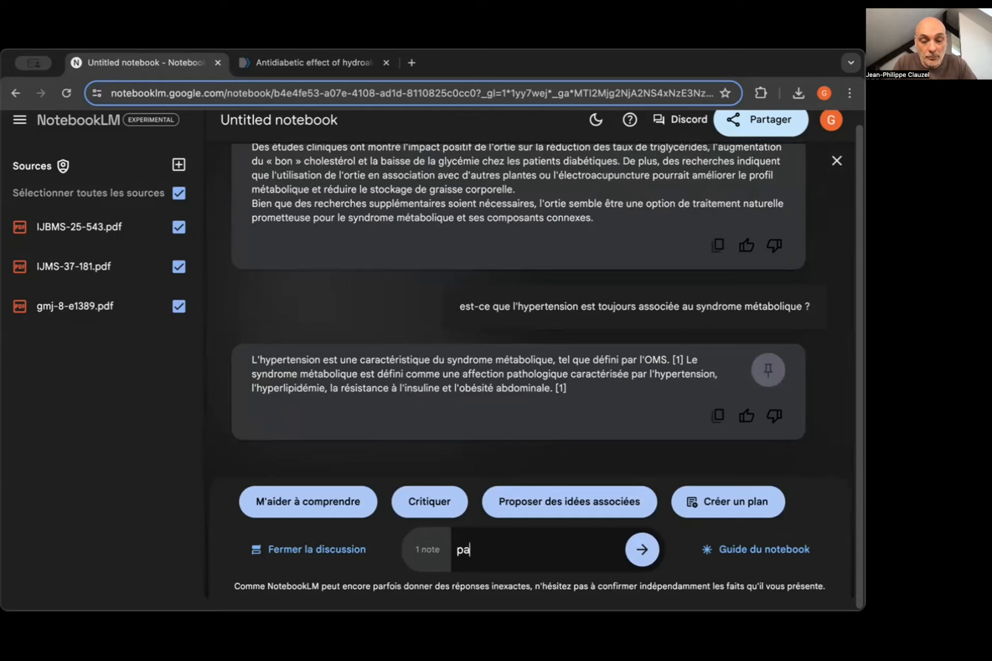
pyautogui.write('r quel mécanisme')
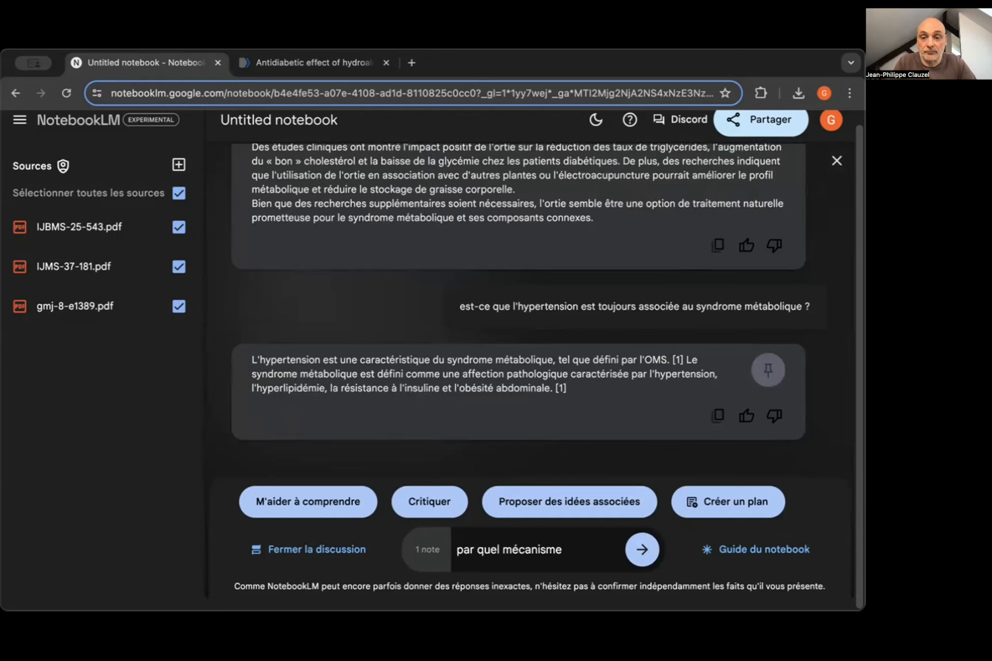
pyautogui.write(" l'ort")
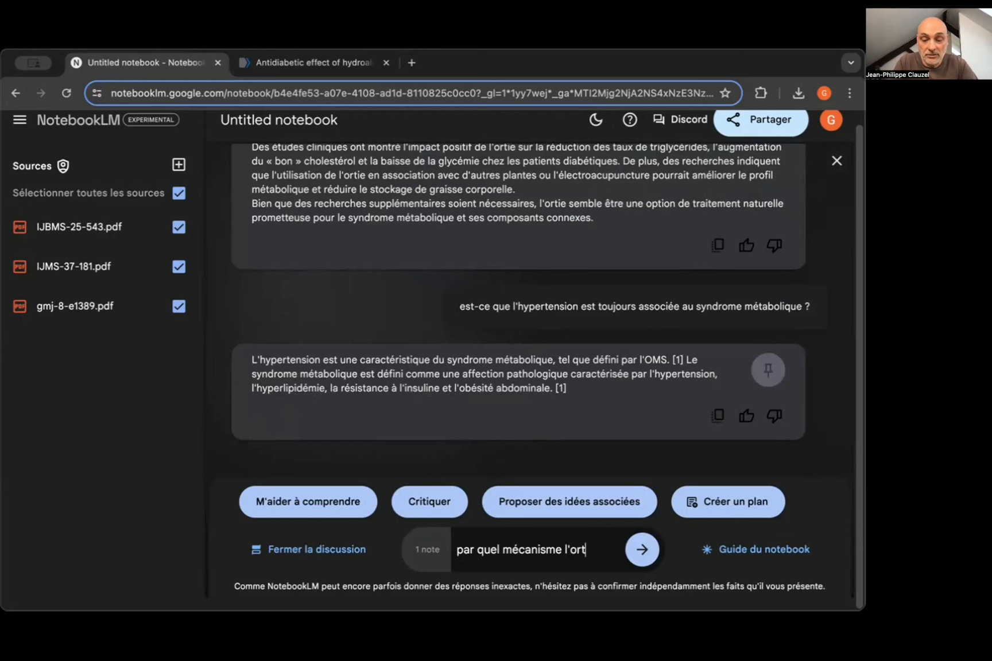
pyautogui.write('ie ré')
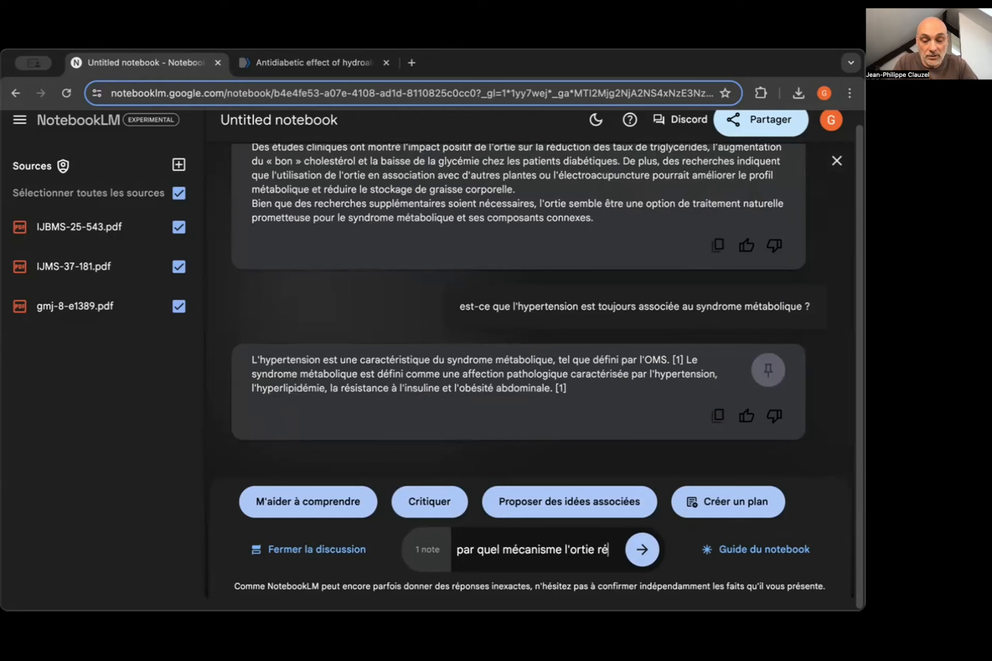
pyautogui.write('duit la')
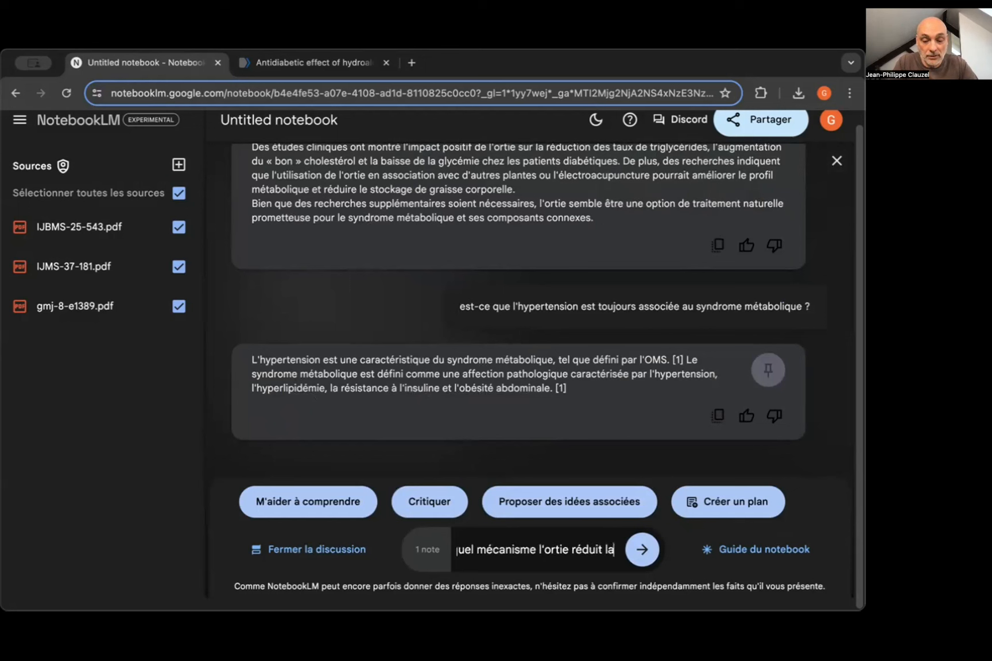
pyautogui.write(' ten')
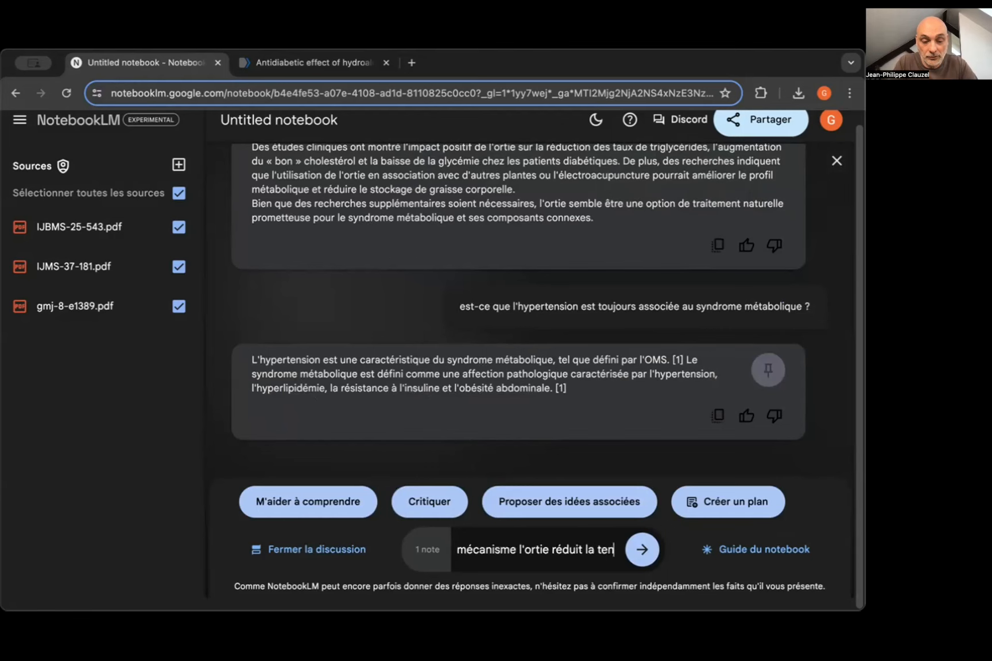
pyautogui.write('sion art')
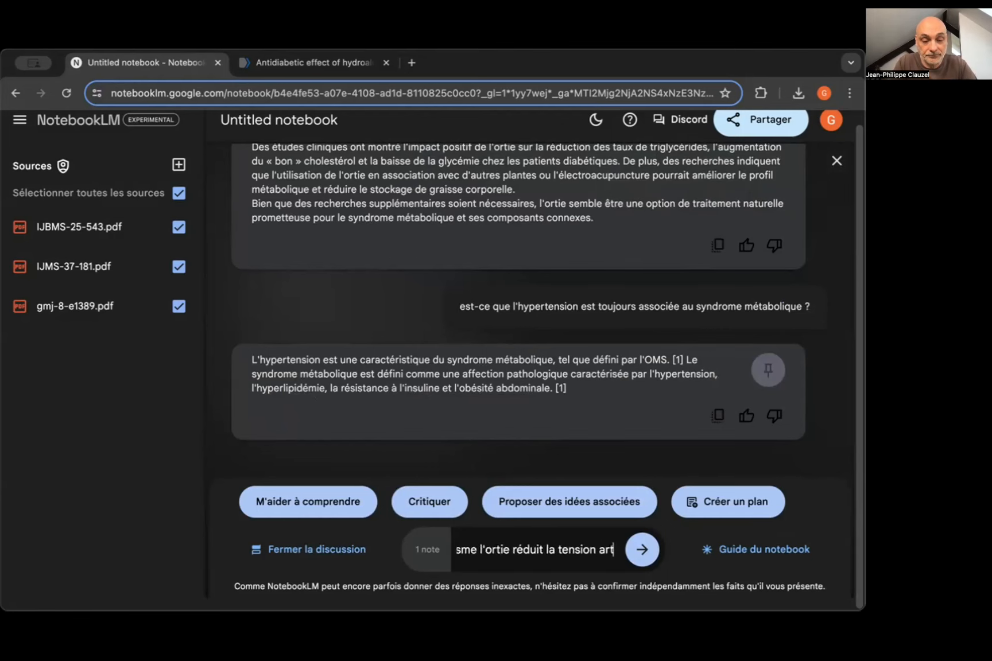
pyautogui.write('érielle ?')
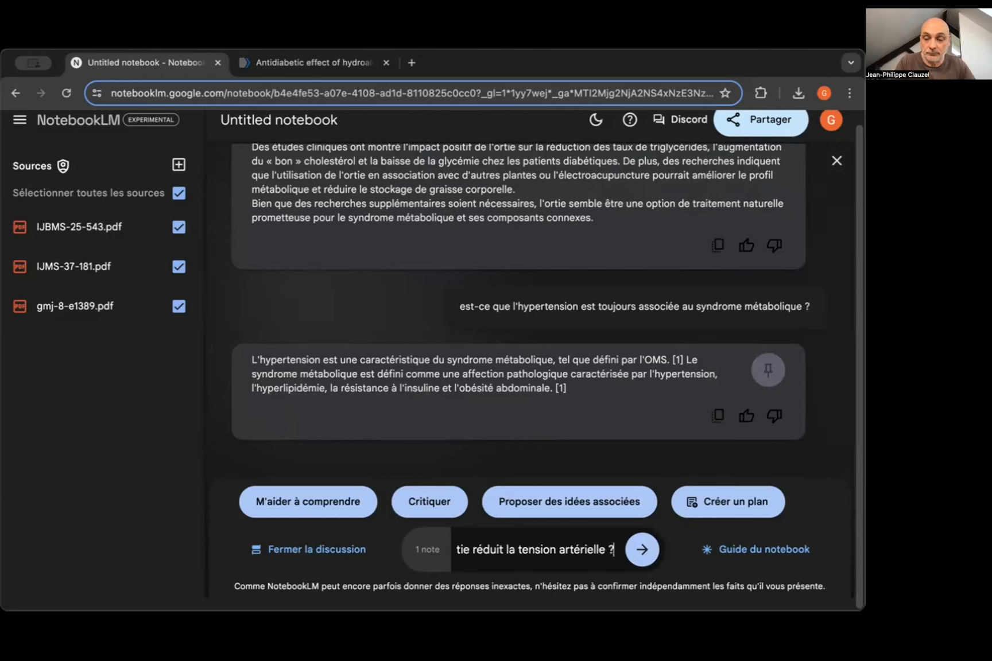
pyautogui.press('Return')
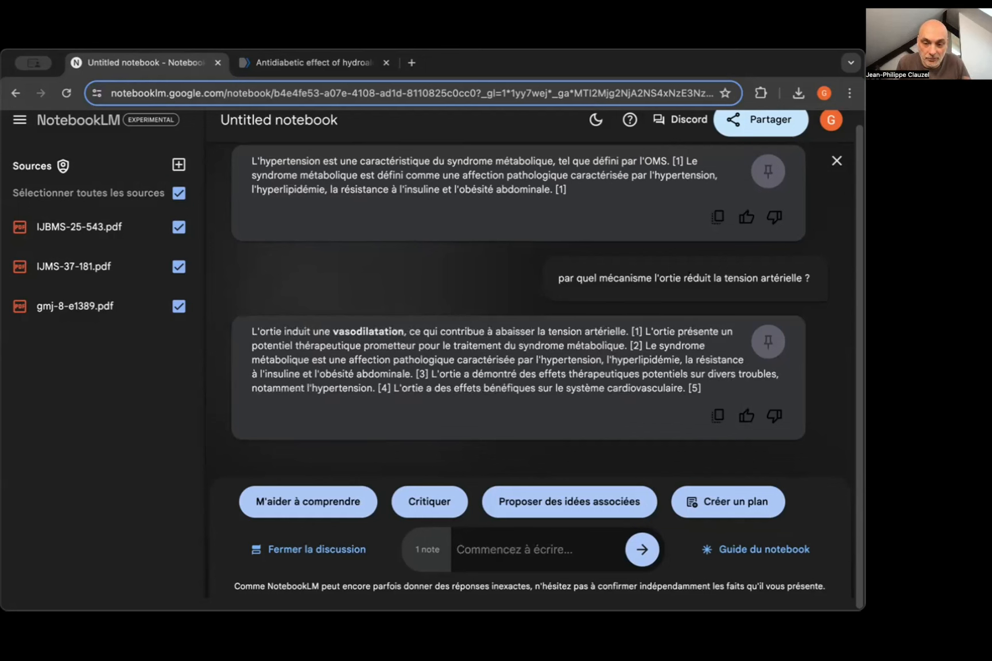
# Step: Ask in the discussion: "l'étude propose t-elle d'autres plantes contre le syndrome métabolique ?"
pyautogui.write('l')
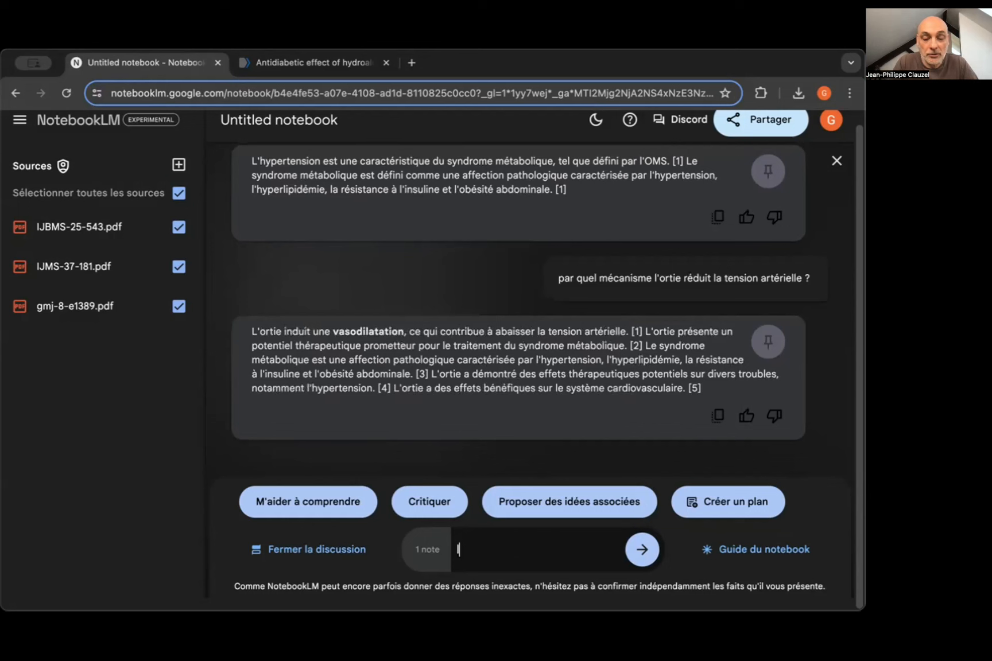
pyautogui.write("'étude pr")
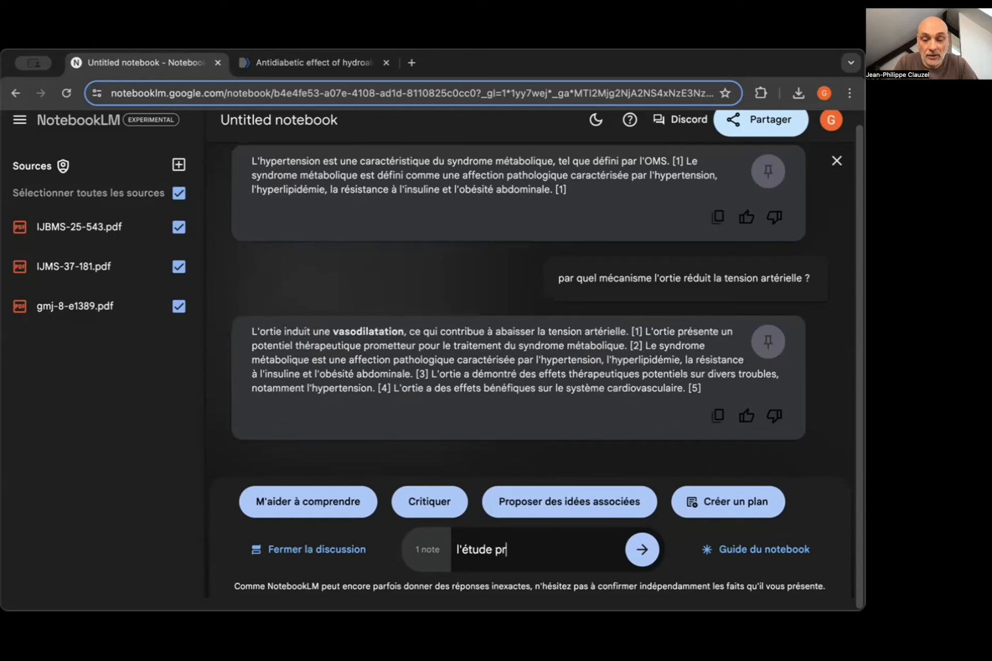
pyautogui.write('opose t-elle')
pyautogui.write(" d'autres")
pyautogui.write(' plantes cont')
pyautogui.write('re le syndro')
pyautogui.write('me métabo')
pyautogui.write('lique ?')
pyautogui.press('Return')
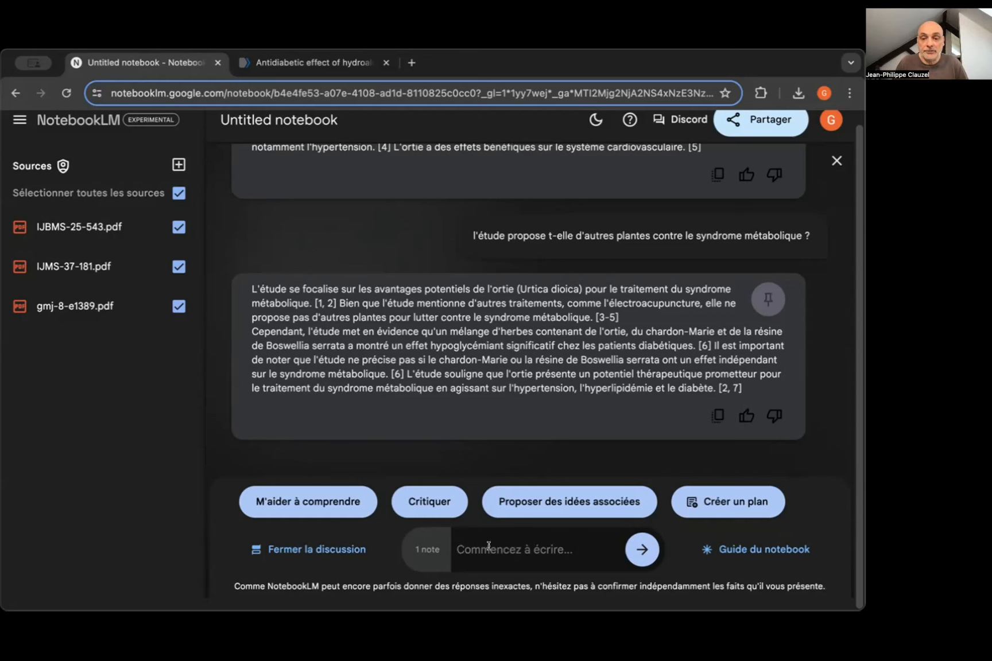
# Step: Ask the follow-up question "quels sont les dosages utilisés pour avoir un effet thérapeutique ?"
pyautogui.write('que')
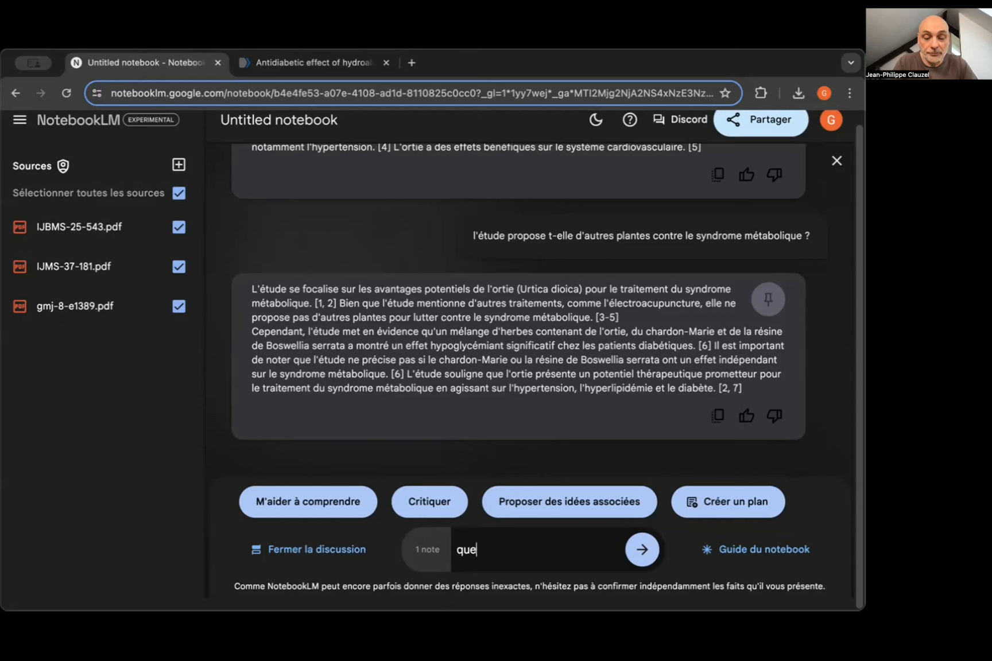
pyautogui.write('ls')
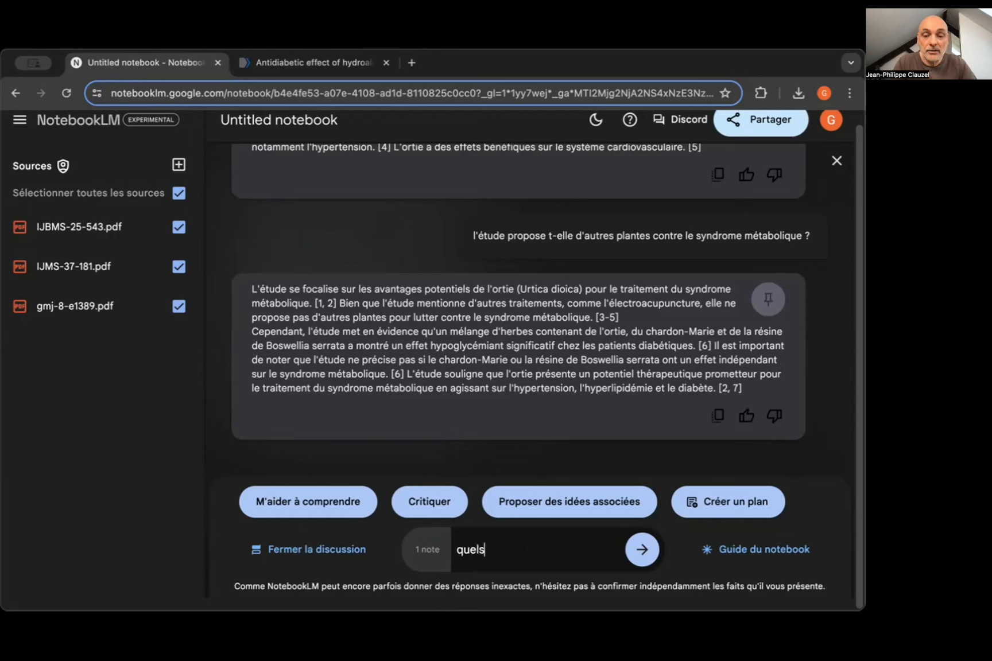
pyautogui.write(' sont les d')
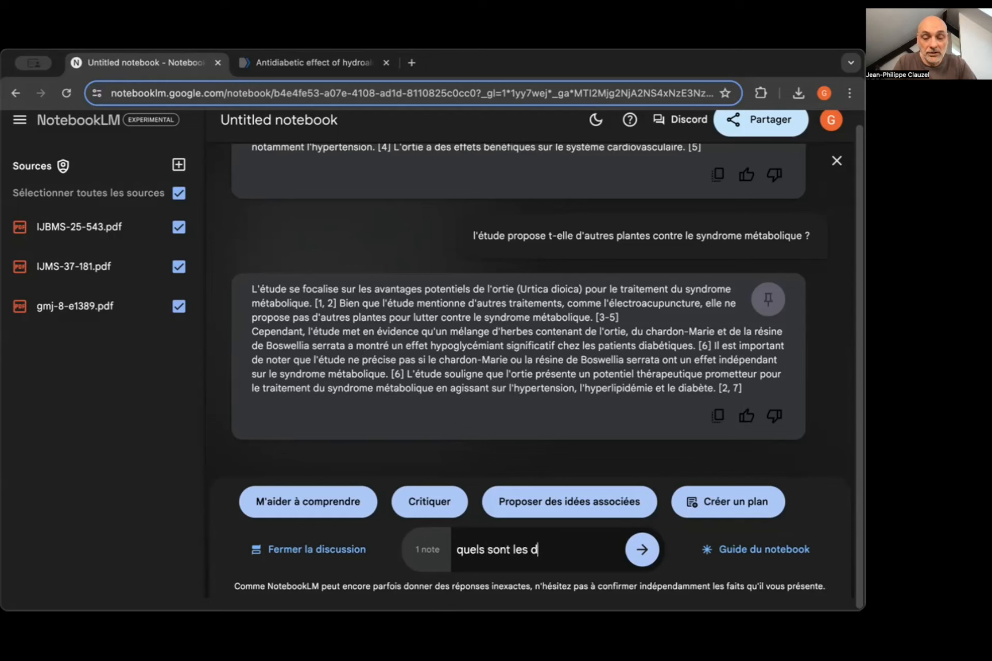
pyautogui.write('osages utilisés pour')
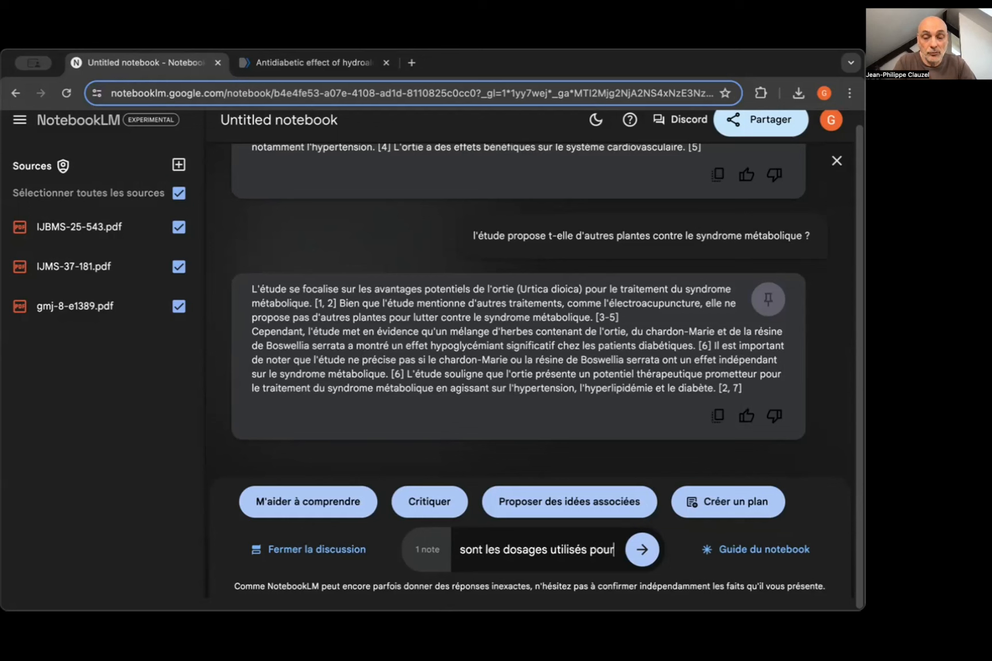
pyautogui.write(' avoir')
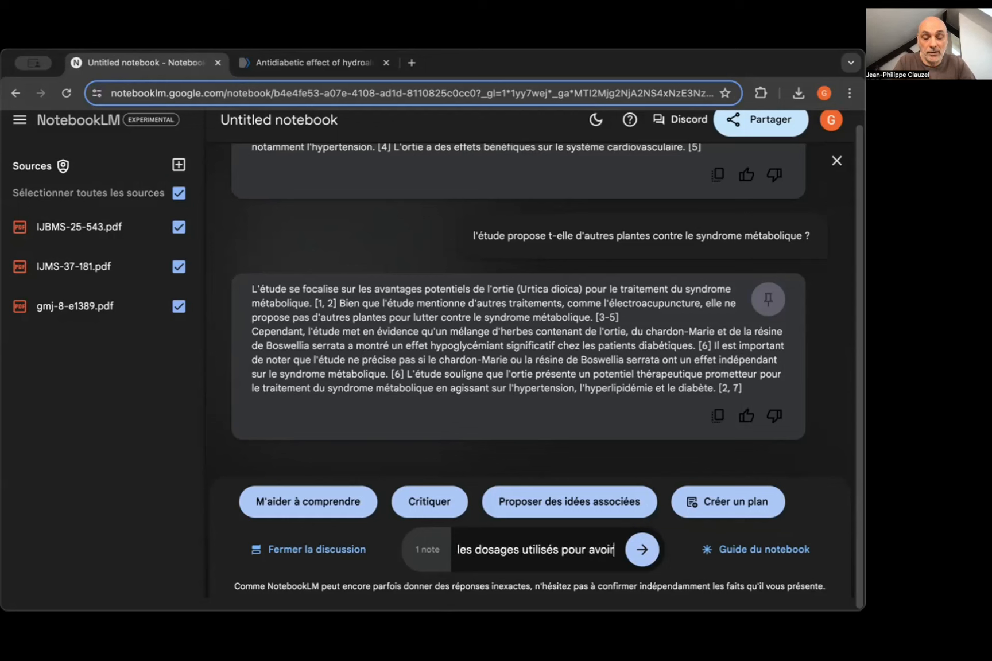
pyautogui.write(' un effet thérapeutique ?')
pyautogui.press('Return')
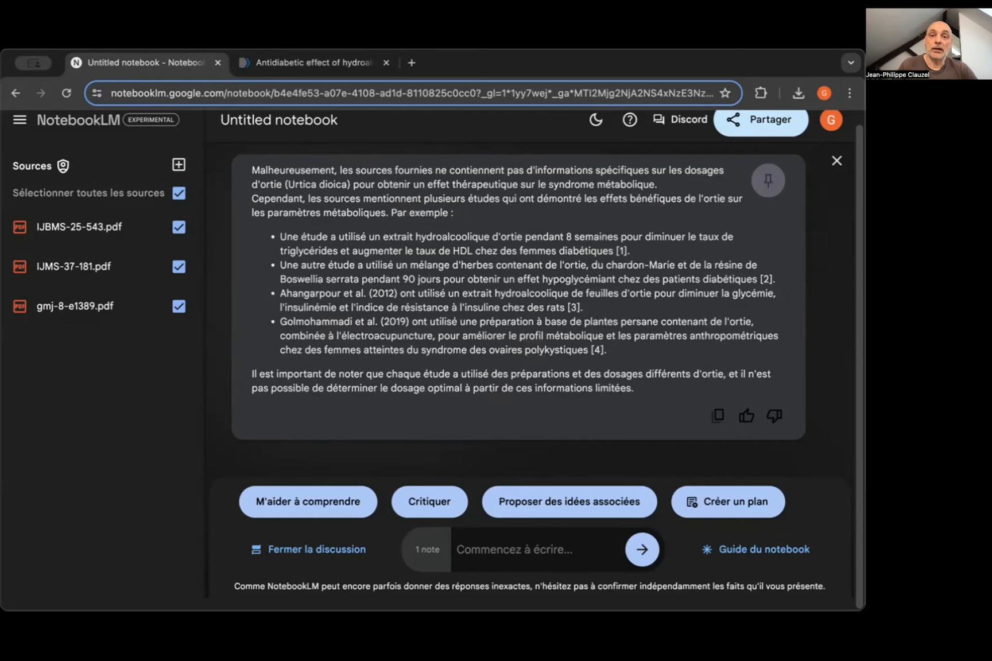
# Step: Read the answer about dosages and review the earlier replies back to the first question of the discussion
pyautogui.scroll(2, 529, 364)
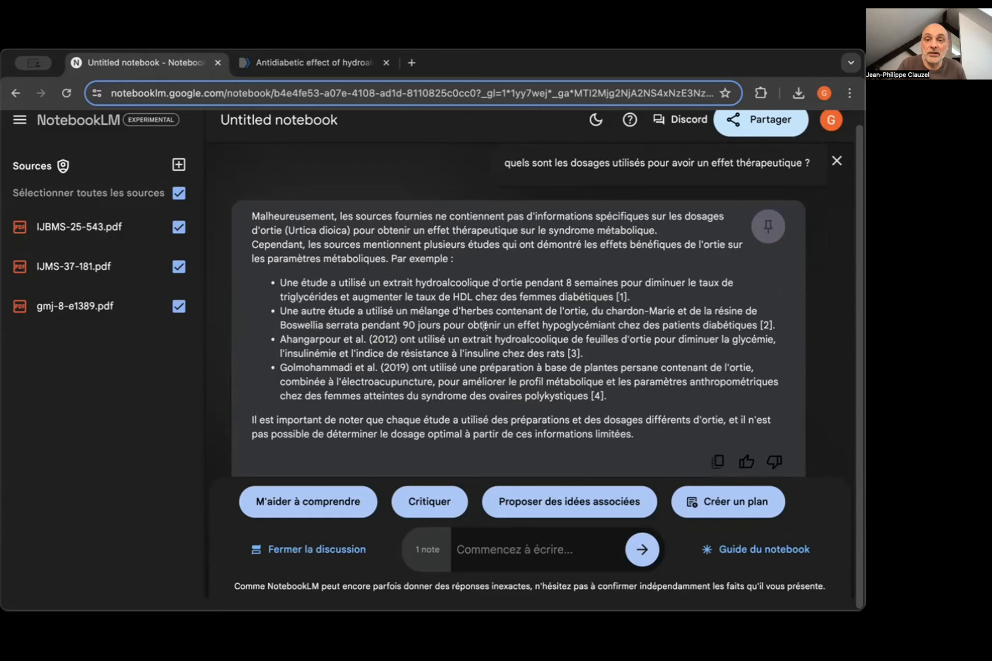
pyautogui.scroll(-2, 484, 326)
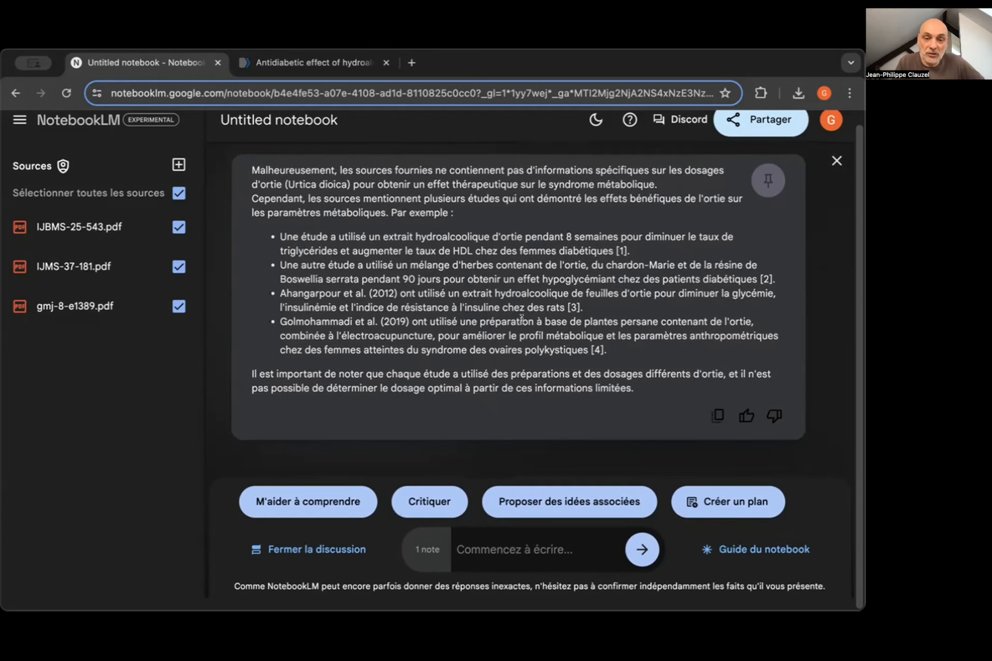
pyautogui.scroll(10, 521, 318)
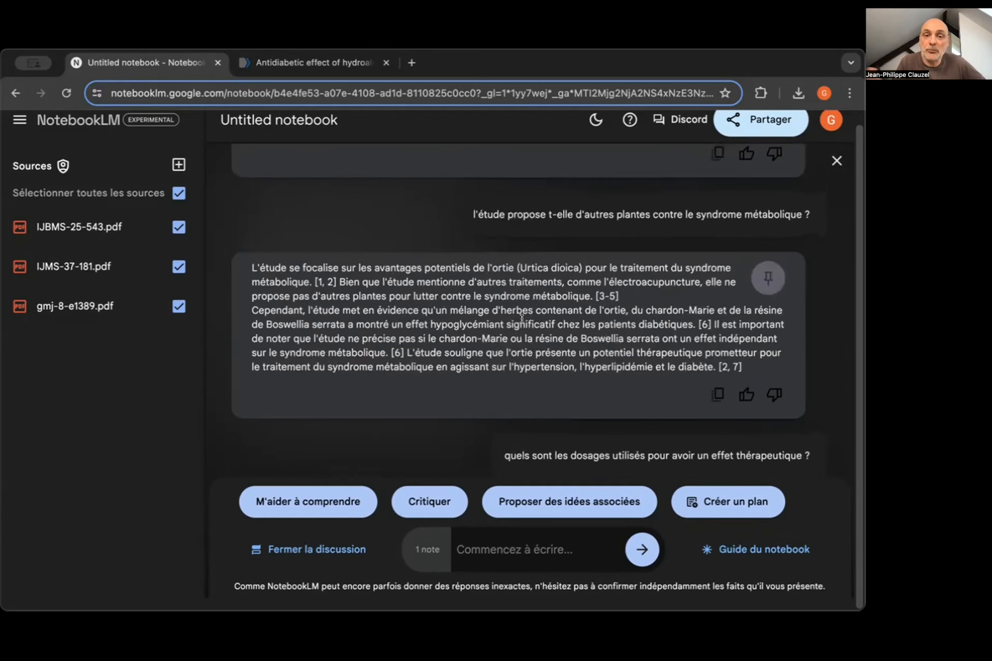
pyautogui.scroll(15, 521, 317)
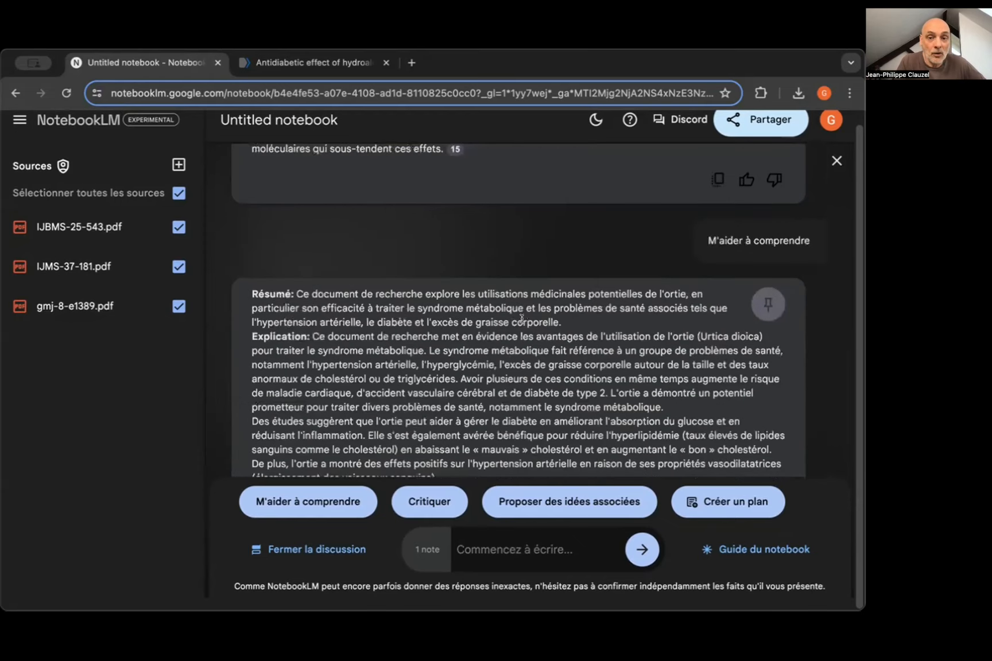
pyautogui.scroll(3, 522, 321)
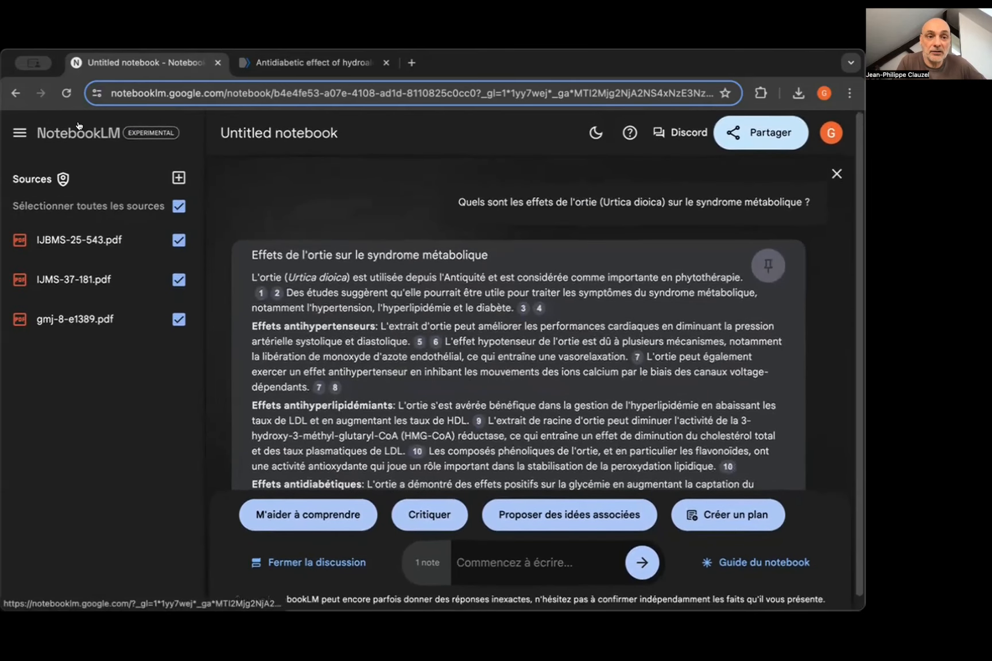
# Step: Return to the notebook list and reopen the untitled notebook with three sources to view its saved notes
pyautogui.click(131, 136)
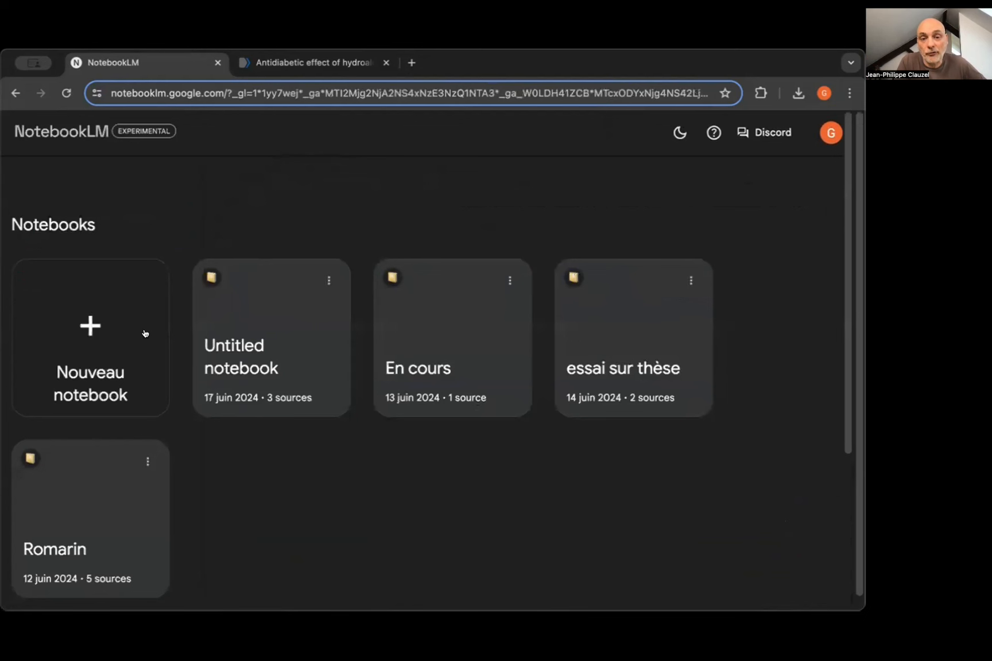
pyautogui.click(260, 354)
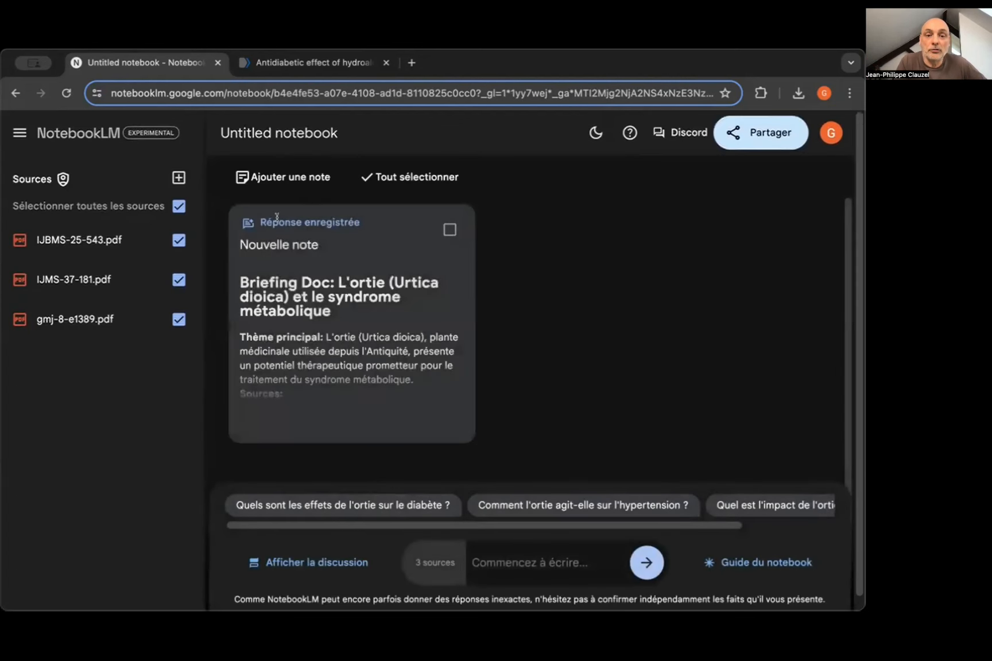
pyautogui.scroll(-1, 573, 292)
pyautogui.scroll(1, 572, 292)
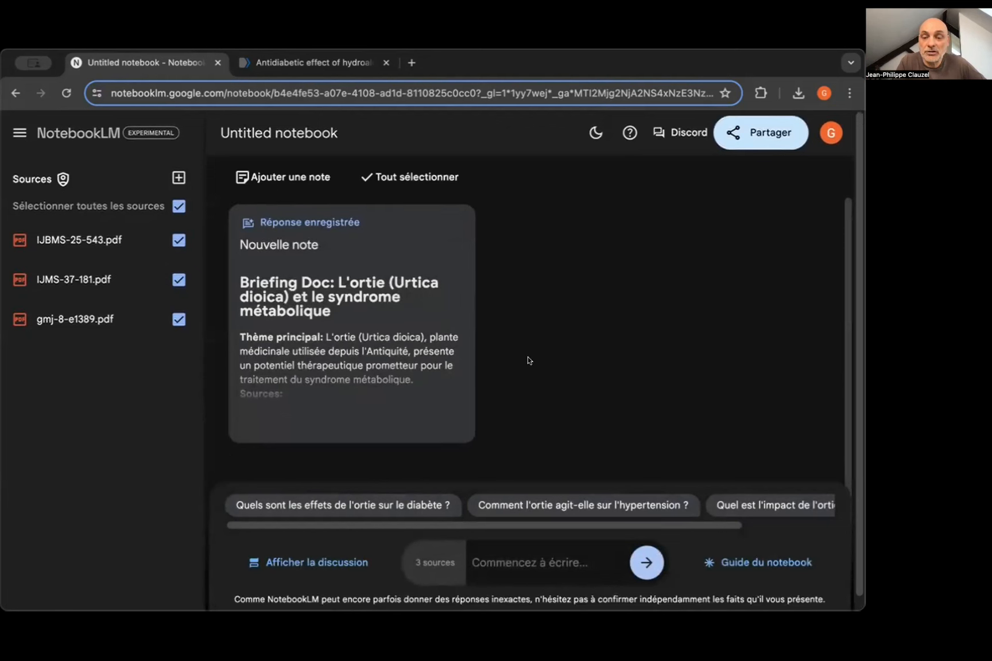
pyautogui.scroll(-1, 489, 420)
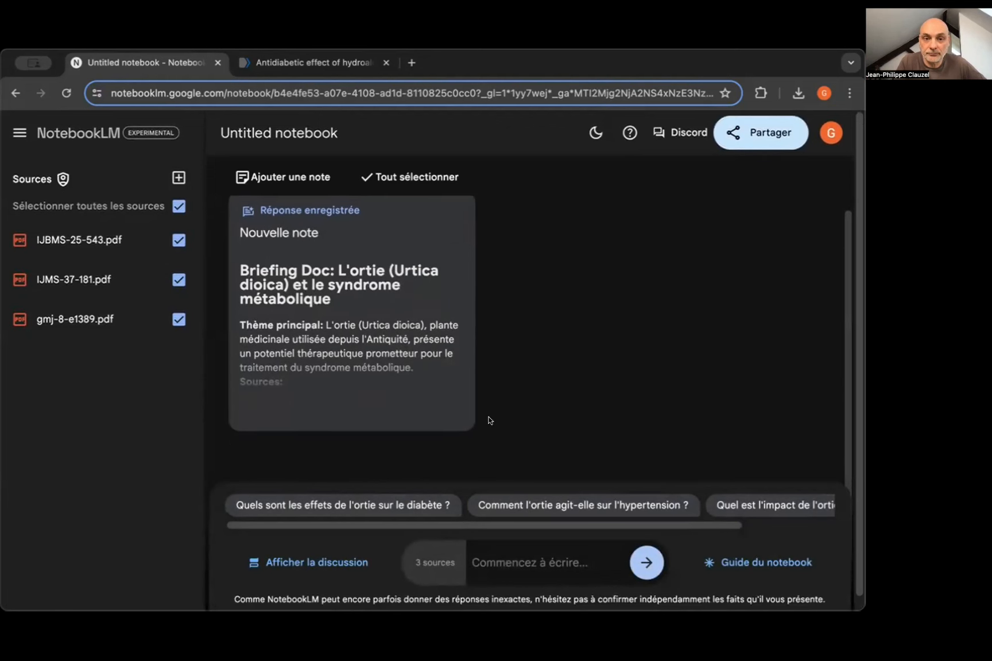
pyautogui.scroll(1, 490, 420)
pyautogui.scroll(-1, 480, 393)
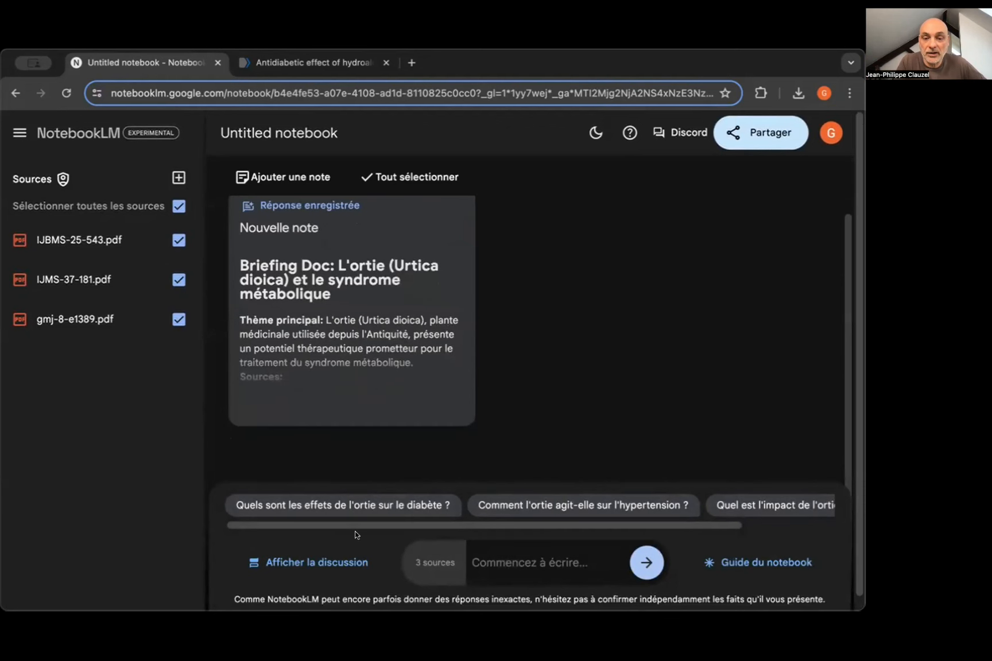
# Step: Reopen the discussion and pin the answer "Effets de l'ortie sur le syndrome métabolique" as a note
pyautogui.click(328, 561)
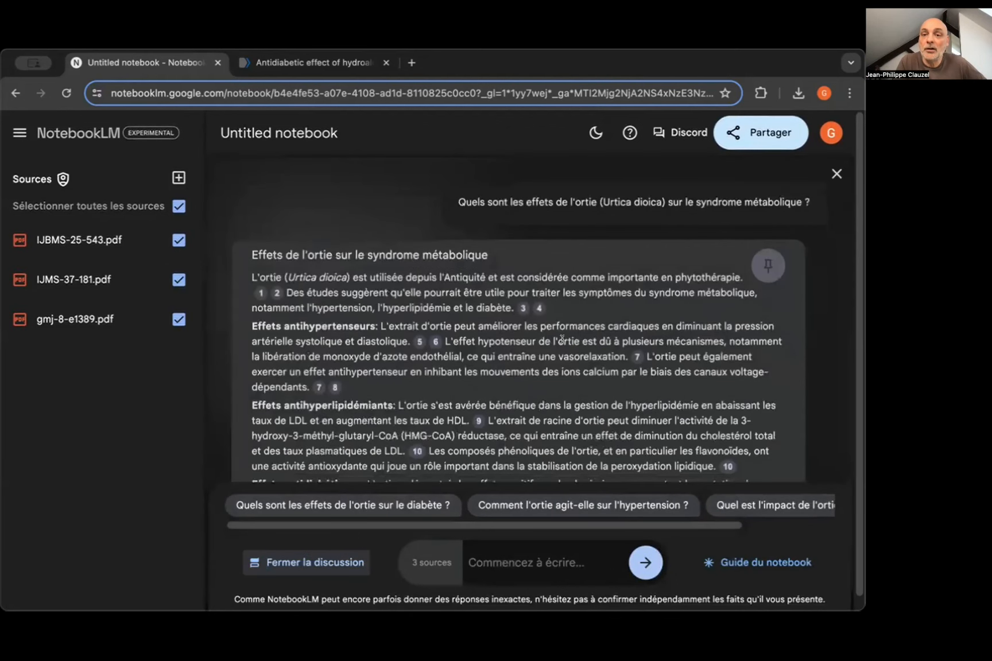
pyautogui.click(293, 574)
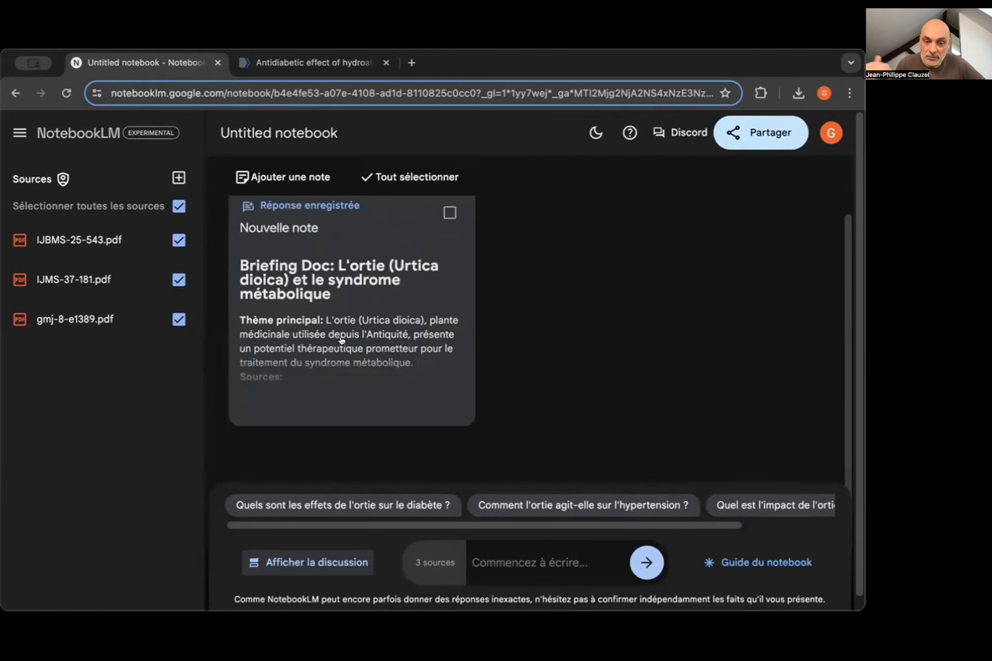
pyautogui.click(325, 562)
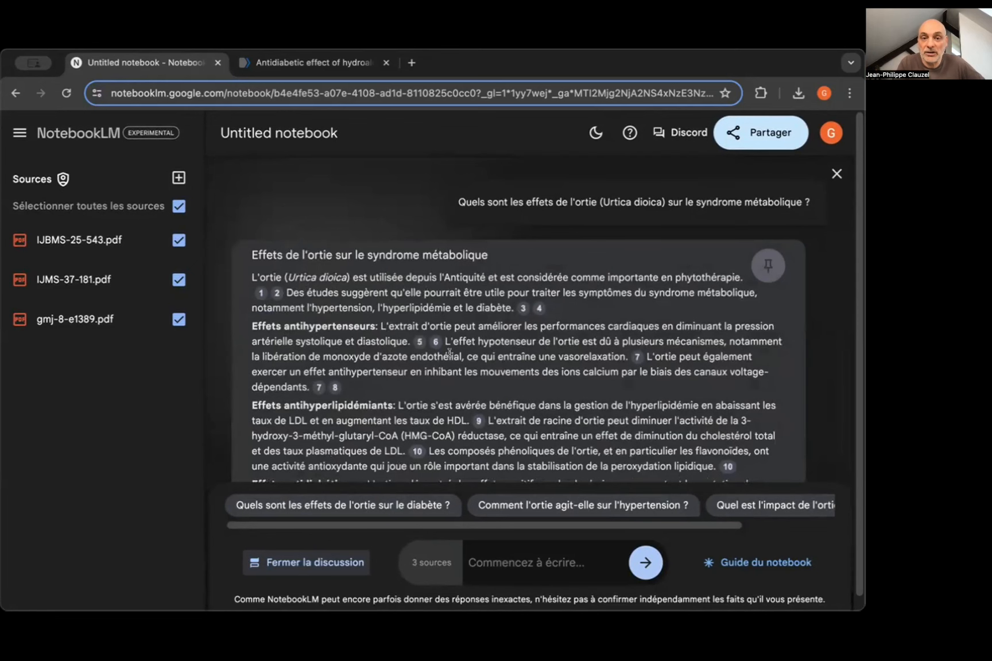
pyautogui.scroll(-3, 450, 353)
pyautogui.scroll(3, 451, 353)
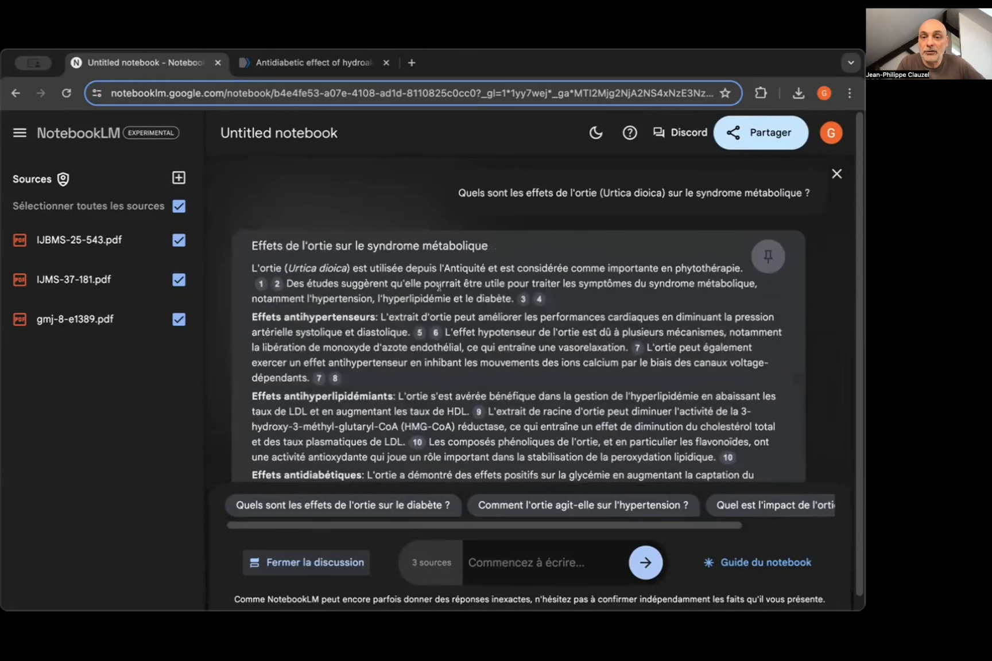
pyautogui.click(765, 254)
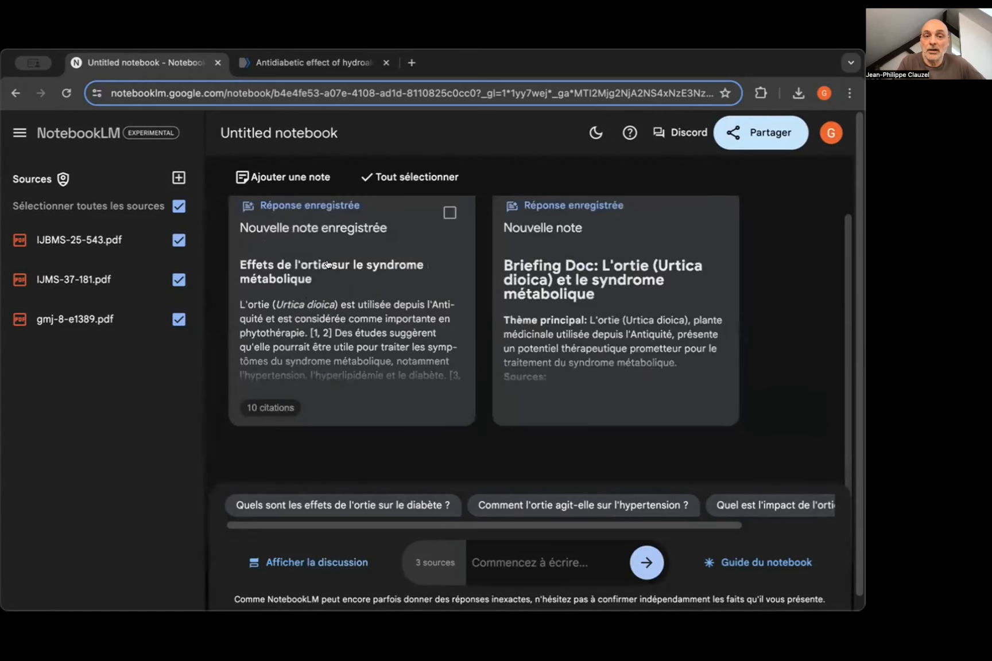
# Step: Go back through the discussion and pin the answer about other plants against metabolic syndrome as a note
pyautogui.click(317, 564)
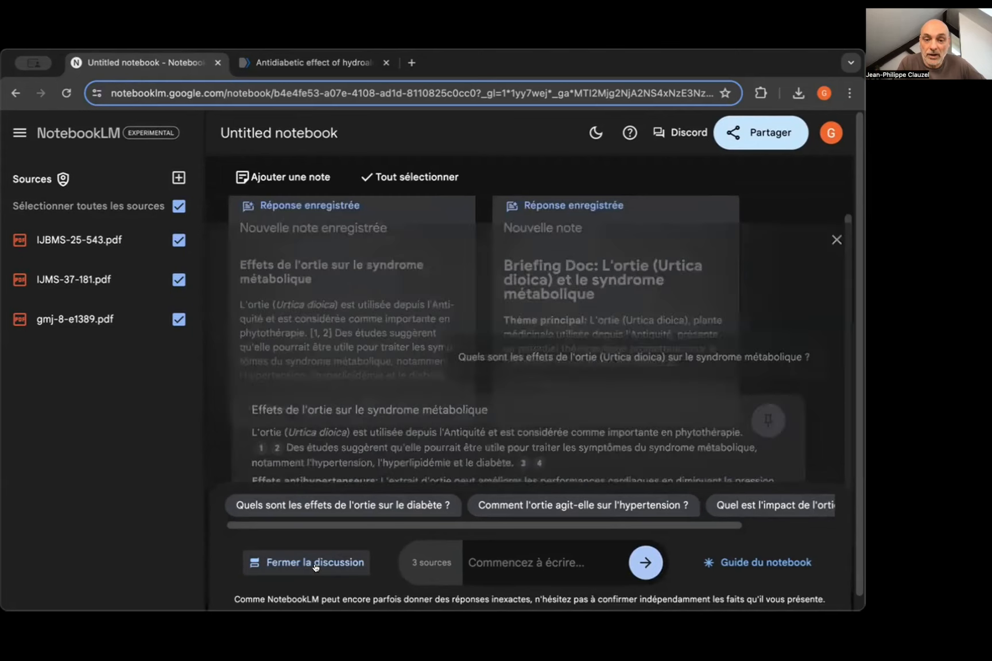
pyautogui.scroll(-5, 567, 299)
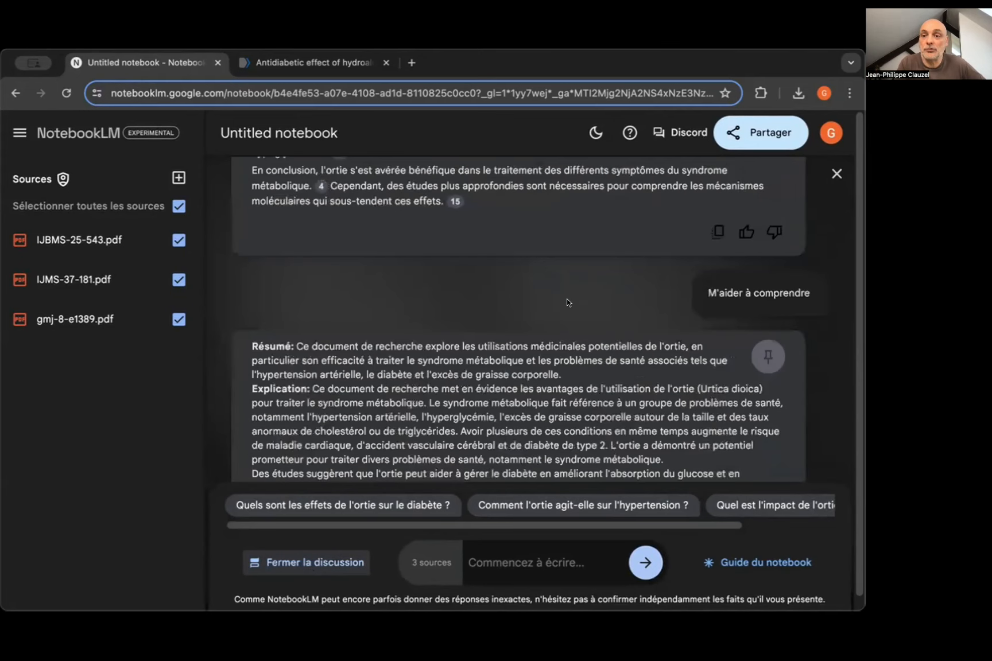
pyautogui.scroll(-3, 567, 298)
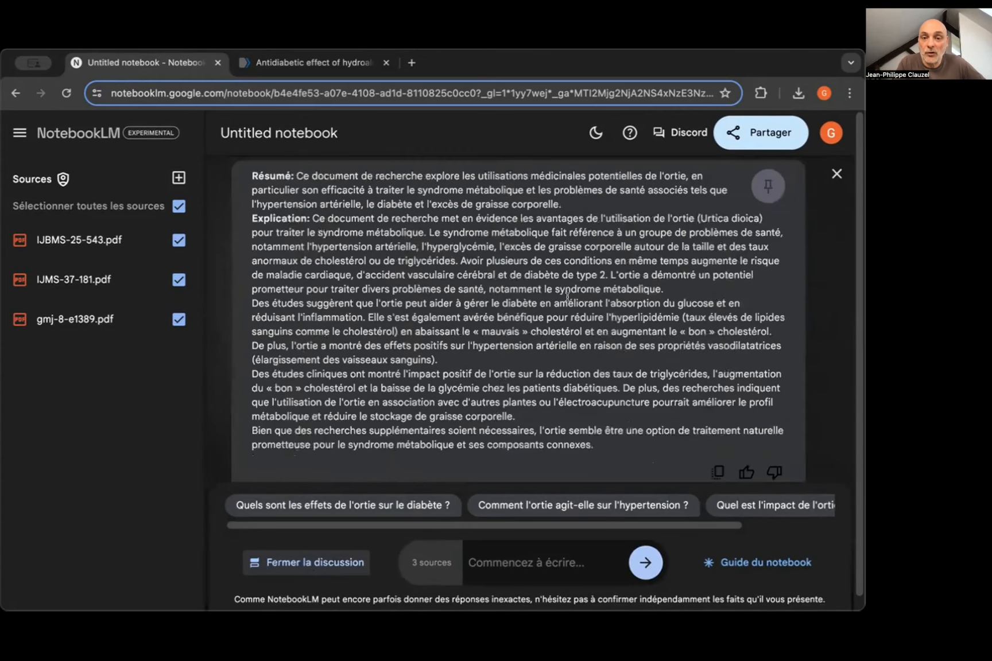
pyautogui.scroll(1, 563, 297)
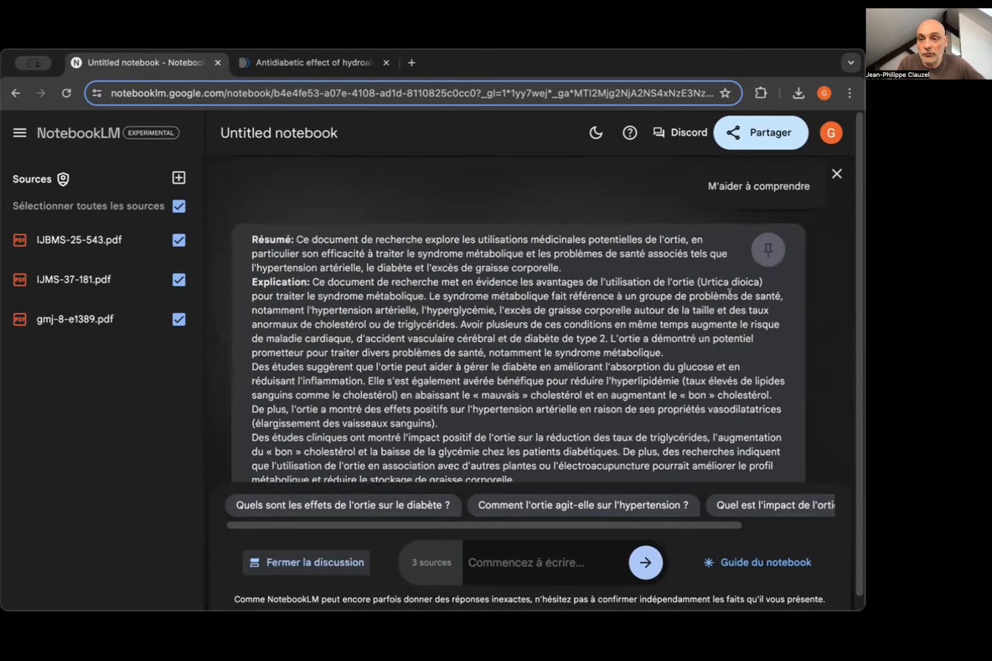
pyautogui.scroll(-10, 572, 302)
pyautogui.scroll(1, 573, 302)
pyautogui.scroll(-2, 572, 304)
pyautogui.scroll(-5, 571, 302)
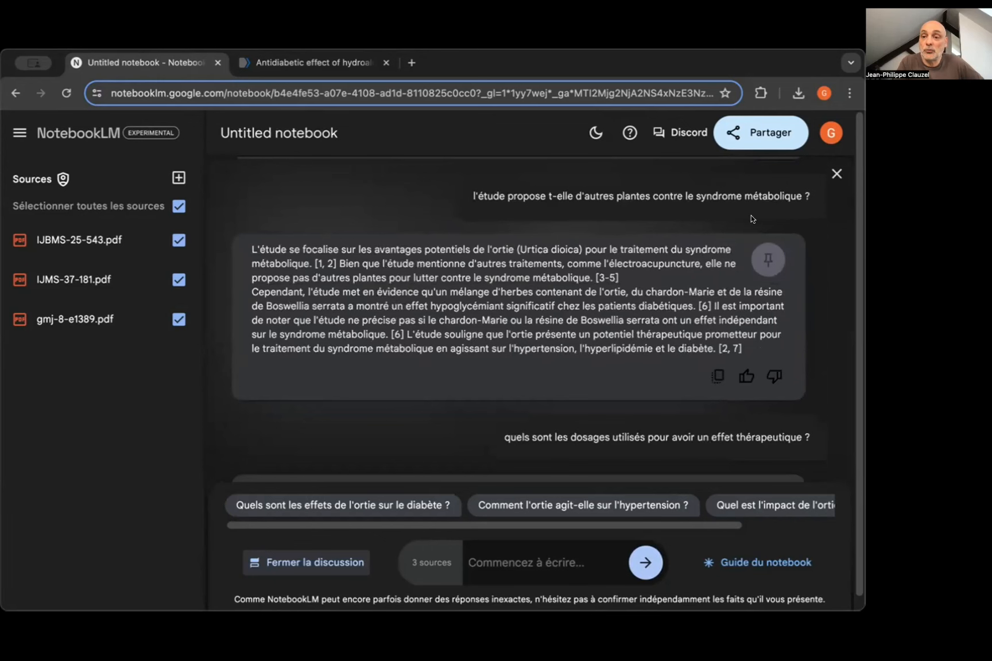
pyautogui.scroll(-2, 615, 388)
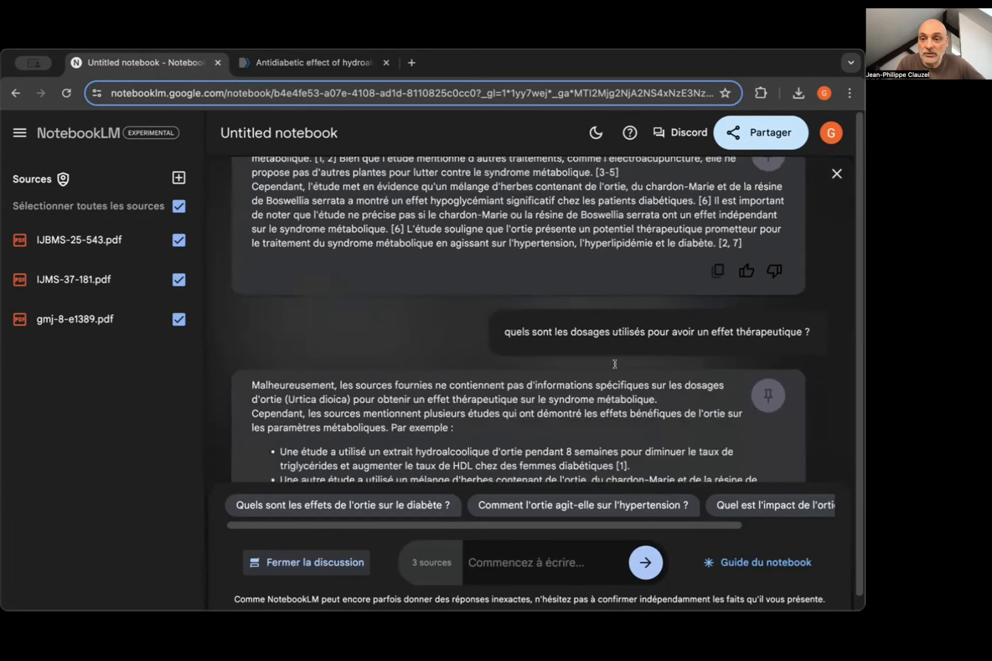
pyautogui.scroll(1, 615, 364)
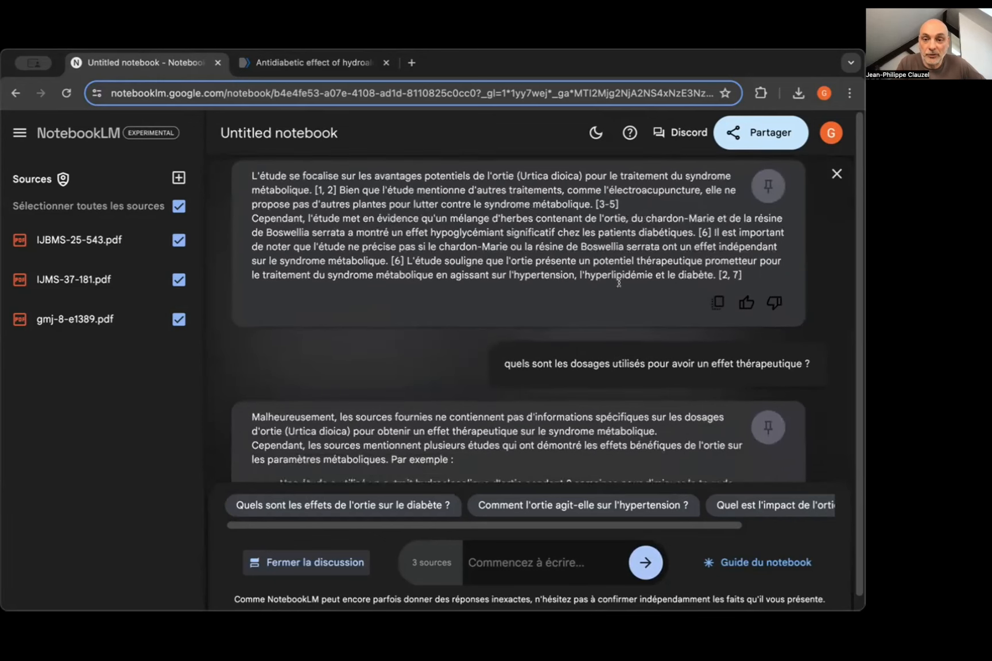
pyautogui.scroll(1, 619, 282)
pyautogui.click(766, 233)
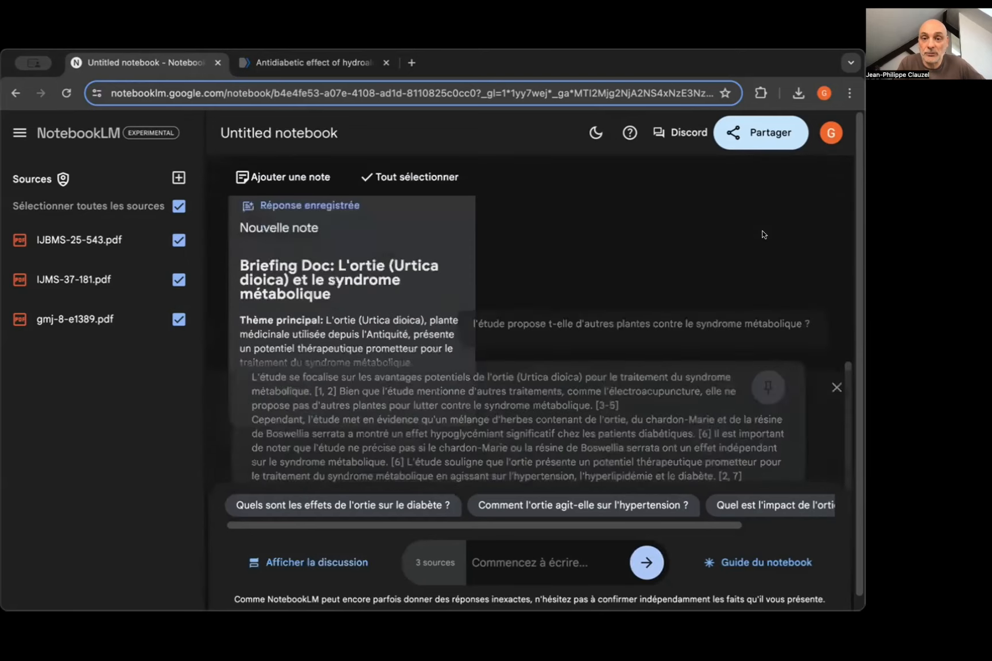
# Step: Reopen the discussion, pin the answer about dosages for a therapeutic effect as a note, and look over the saved notes
pyautogui.scroll(-1, 613, 263)
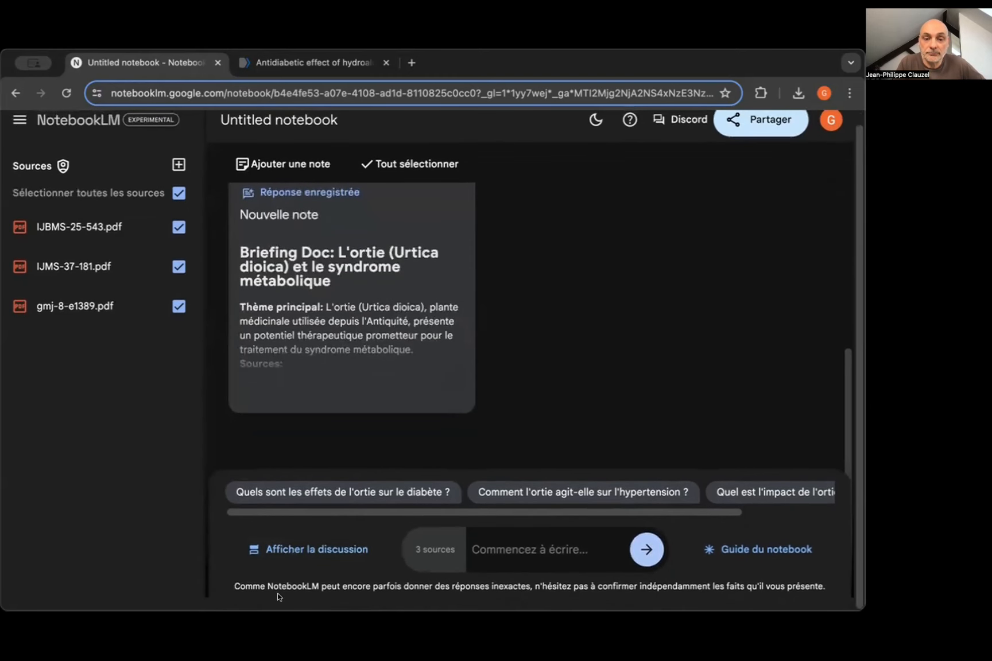
pyautogui.click(290, 549)
pyautogui.scroll(-10, 493, 381)
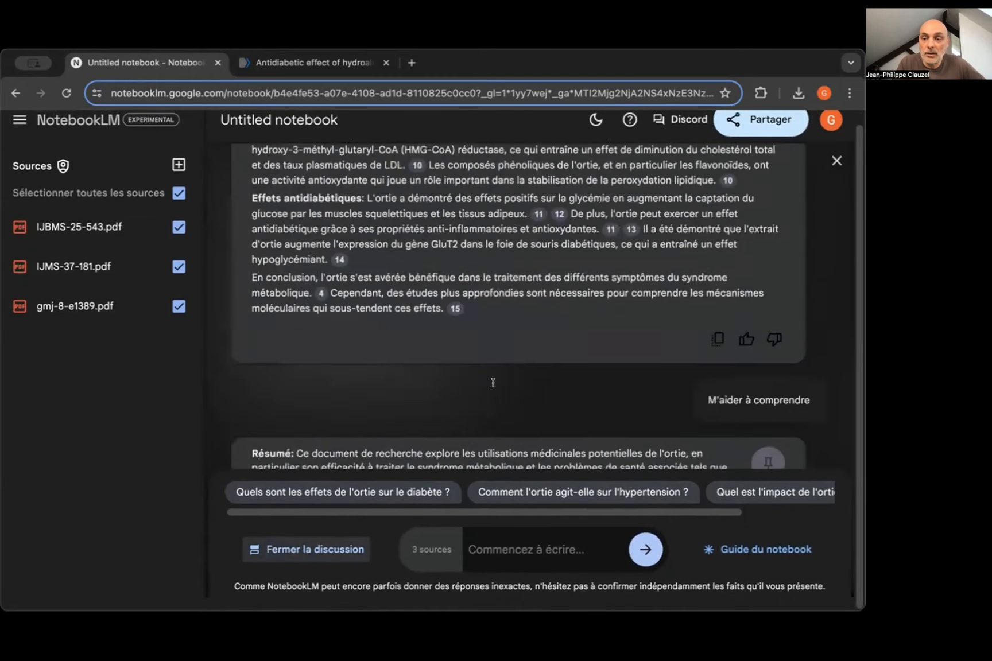
pyautogui.scroll(-15, 493, 381)
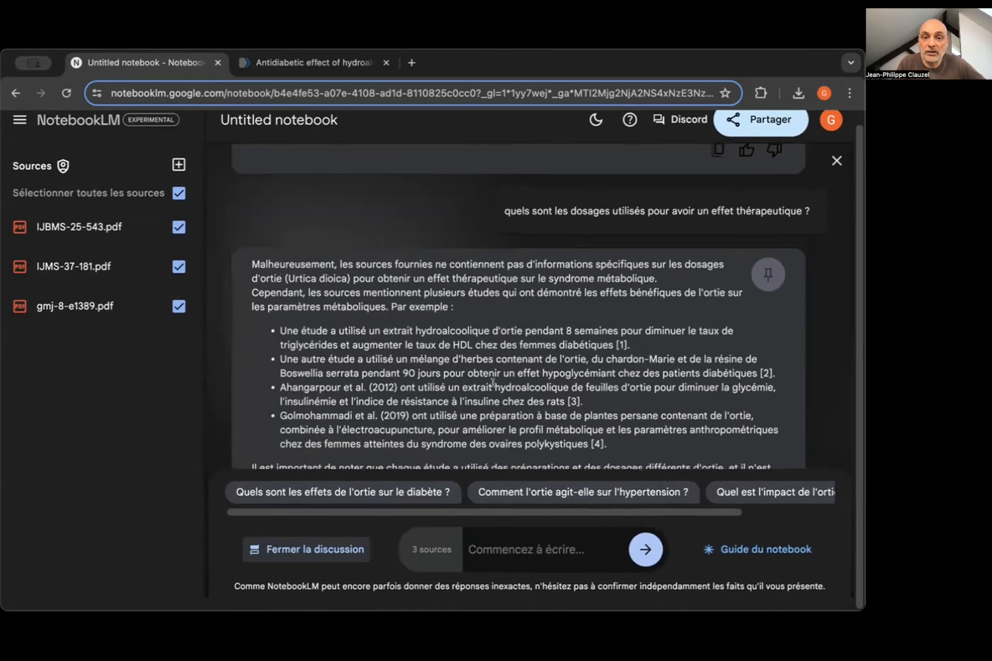
pyautogui.click(772, 246)
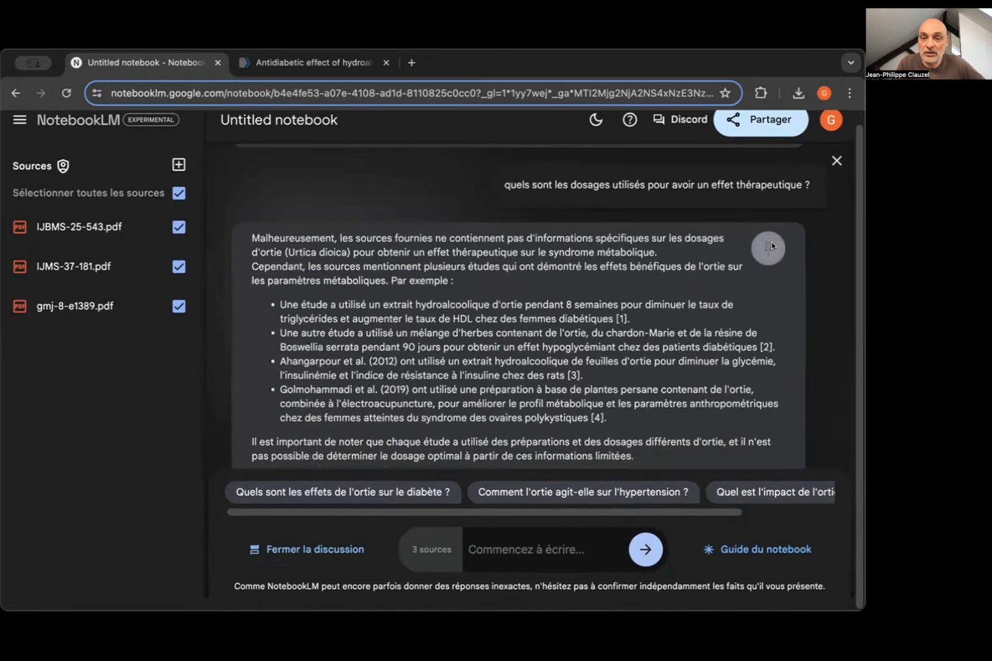
pyautogui.scroll(2, 420, 312)
pyautogui.scroll(4, 421, 311)
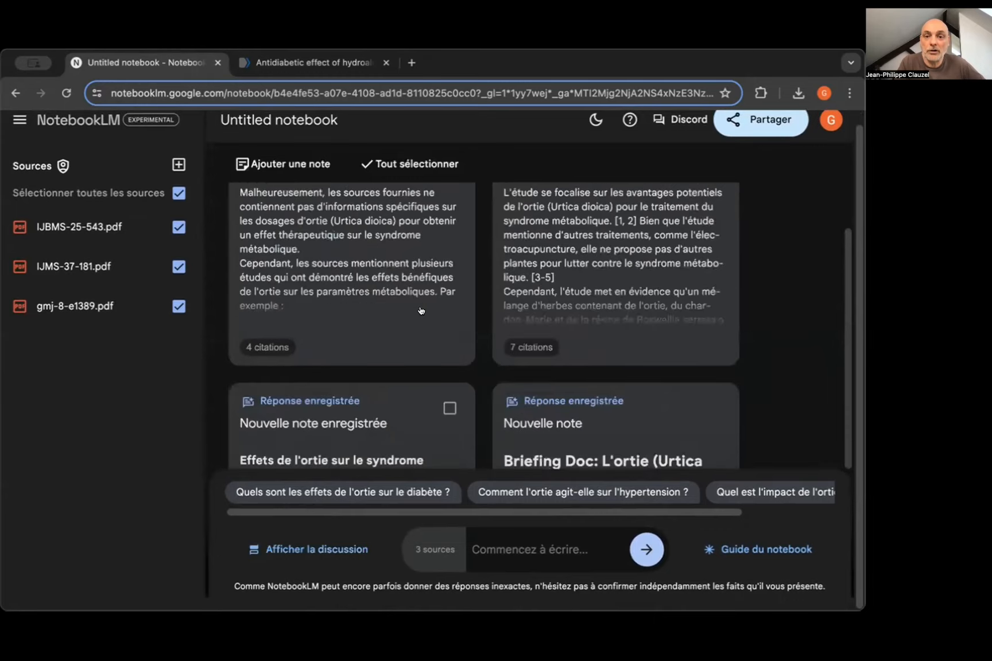
pyautogui.scroll(-3, 421, 311)
pyautogui.scroll(-3, 421, 311)
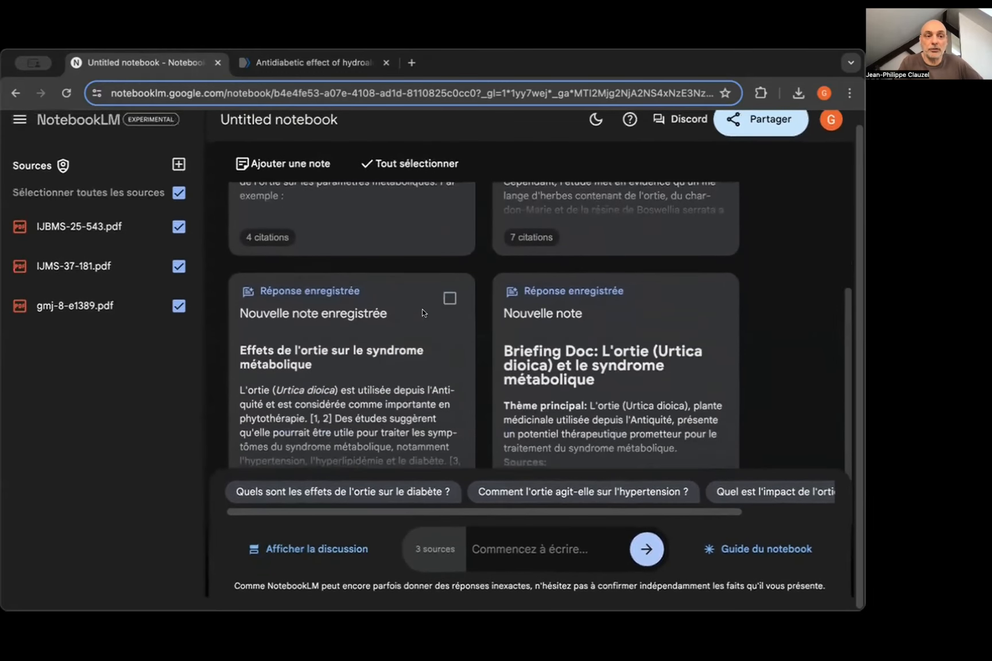
pyautogui.scroll(4, 421, 312)
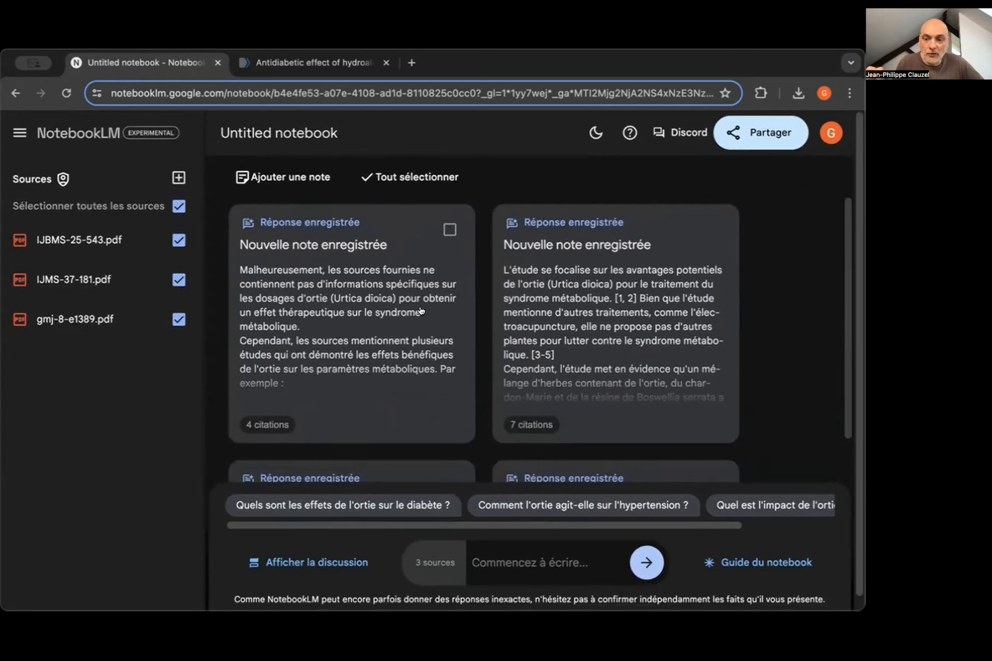
# Step: Generate the frequently asked questions (Questions fréquentes) note from the notebook guide
pyautogui.click(752, 562)
pyautogui.scroll(-1, 709, 508)
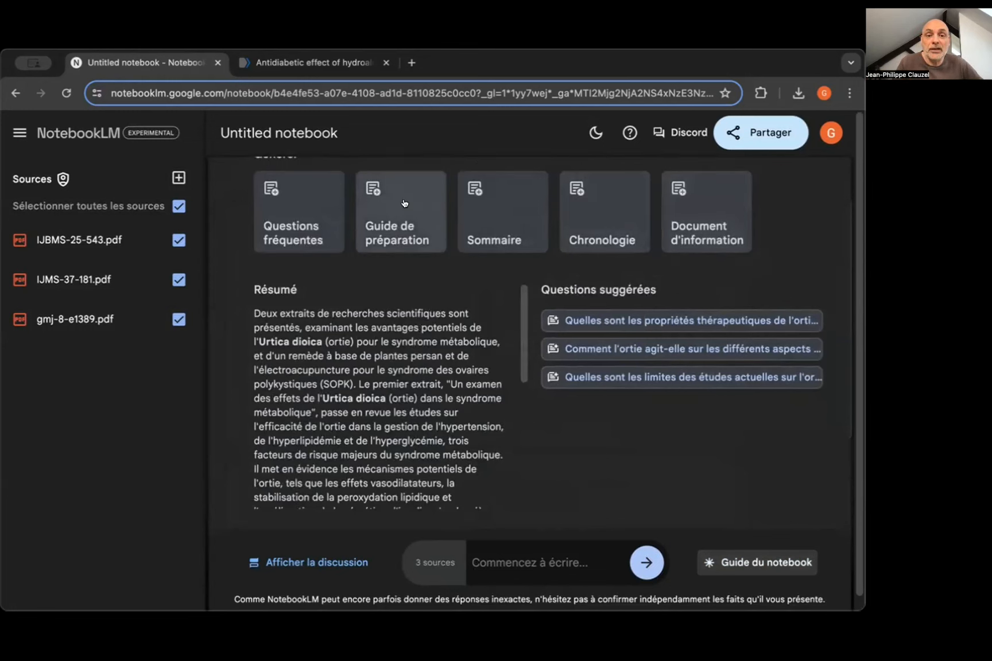
pyautogui.click(281, 231)
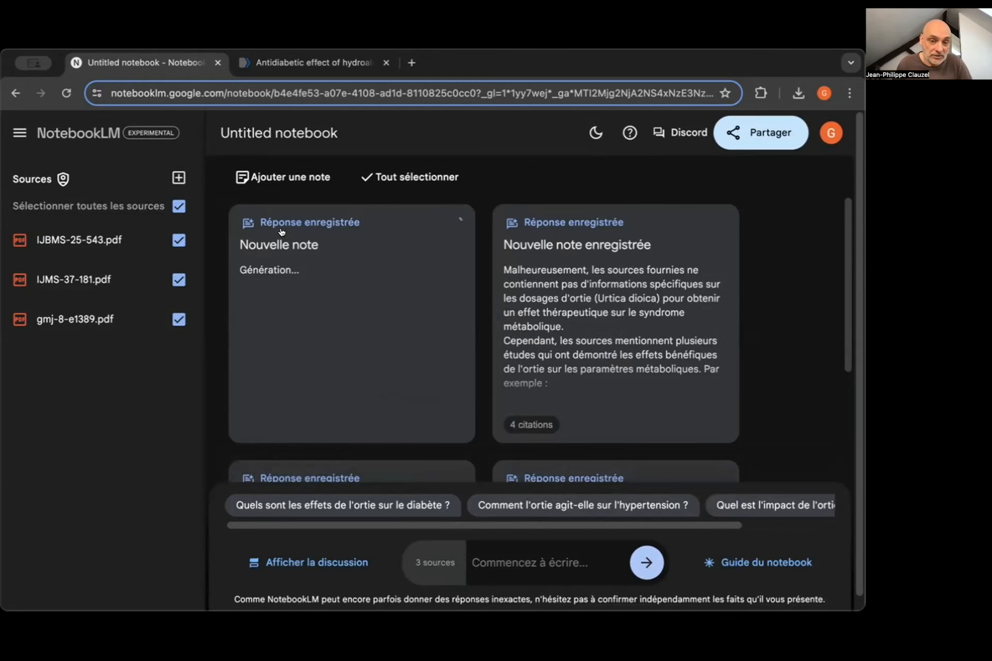
# Step: Open the generated FAQ note on nettle and metabolic syndrome, read through its questions and close it
pyautogui.click(284, 233)
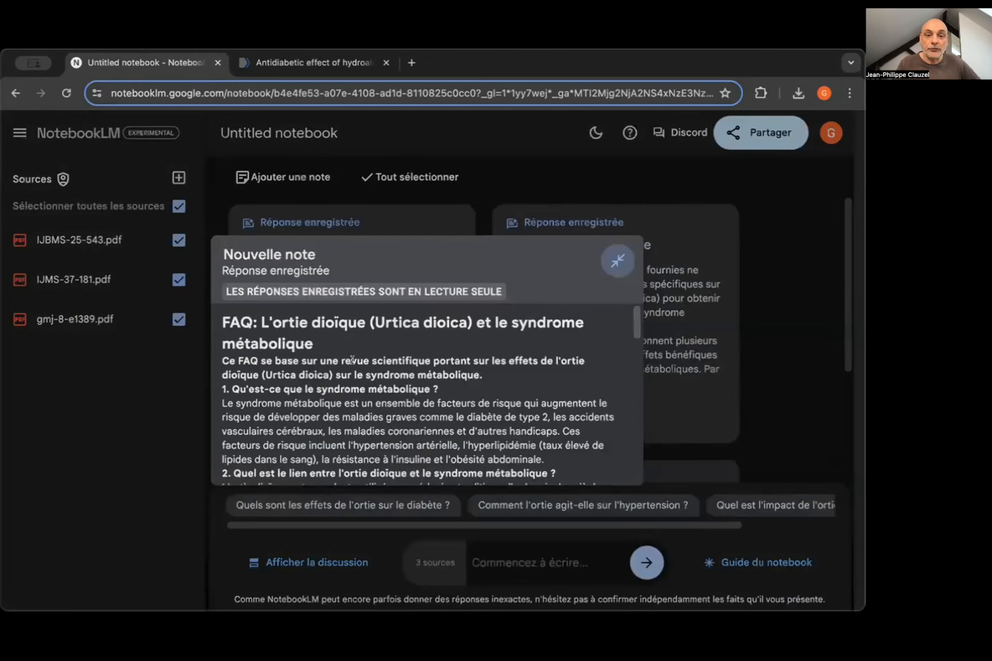
pyautogui.scroll(-3, 352, 359)
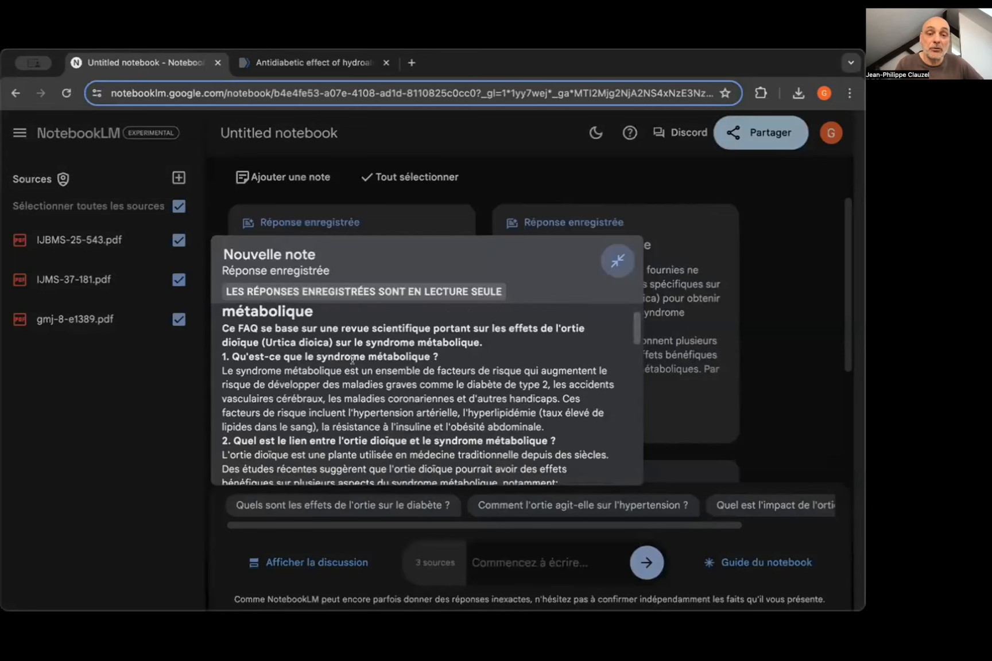
pyautogui.scroll(-10, 352, 360)
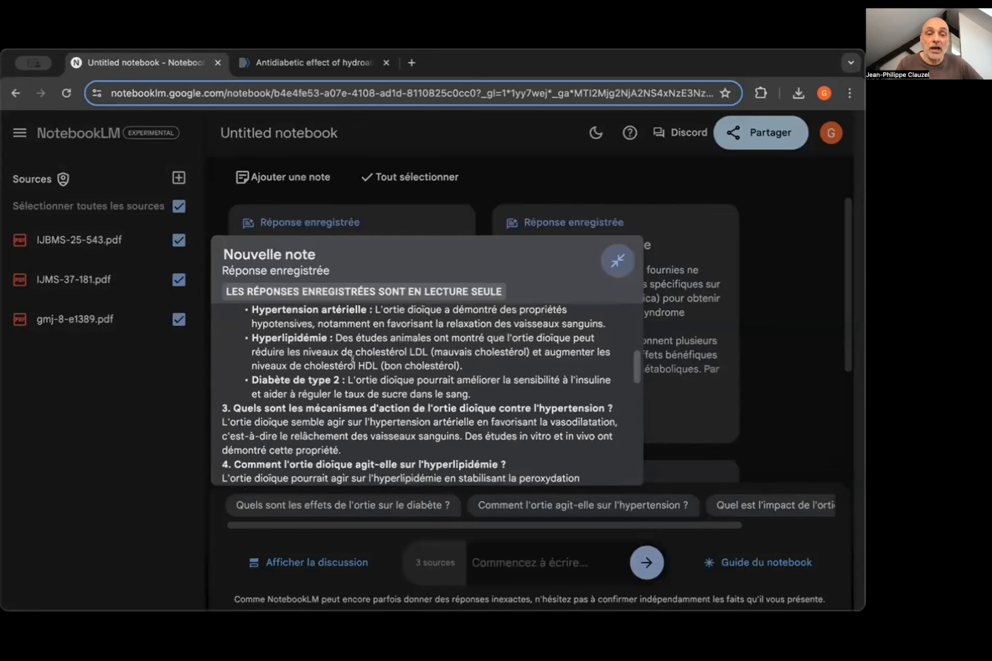
pyautogui.scroll(-10, 352, 360)
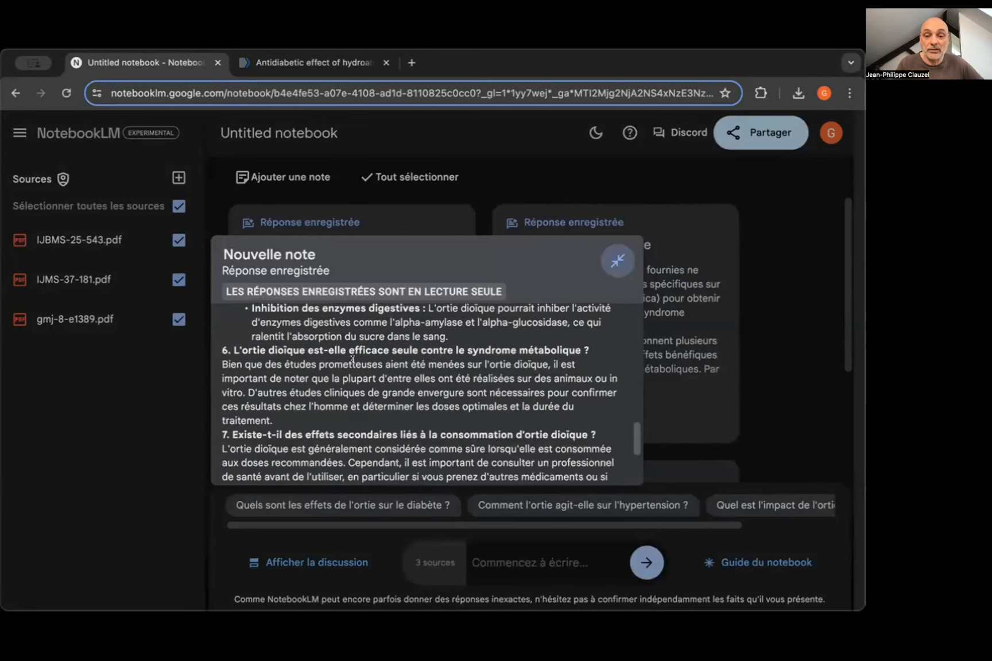
pyautogui.scroll(5, 352, 360)
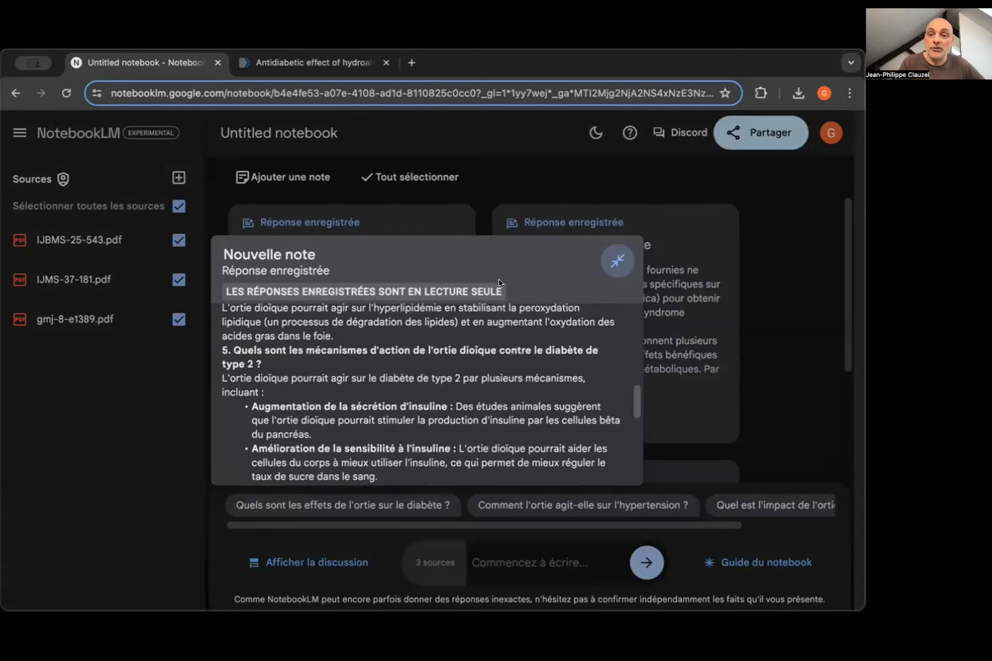
pyautogui.click(618, 259)
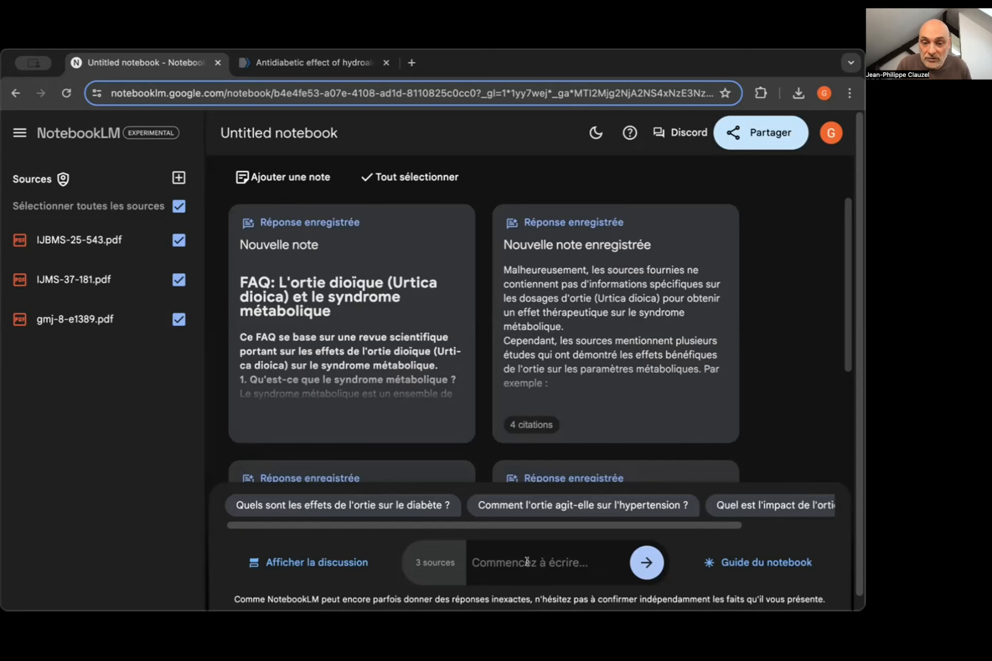
# Step: Generate a timeline (Chronologie) note for the sources from the notebook guide
pyautogui.click(768, 564)
pyautogui.scroll(-2, 653, 242)
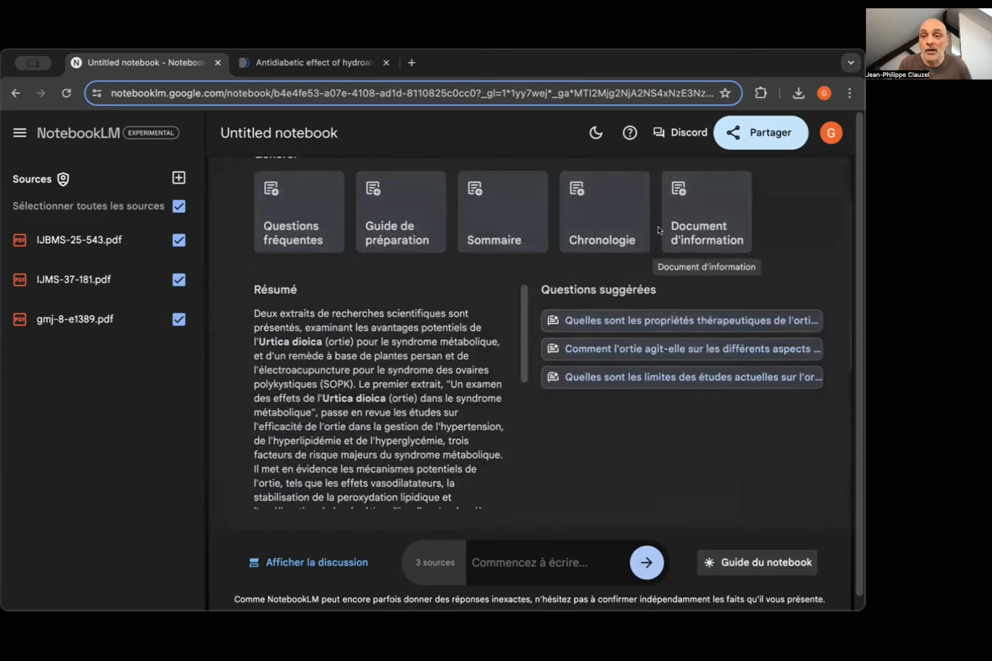
pyautogui.click(589, 222)
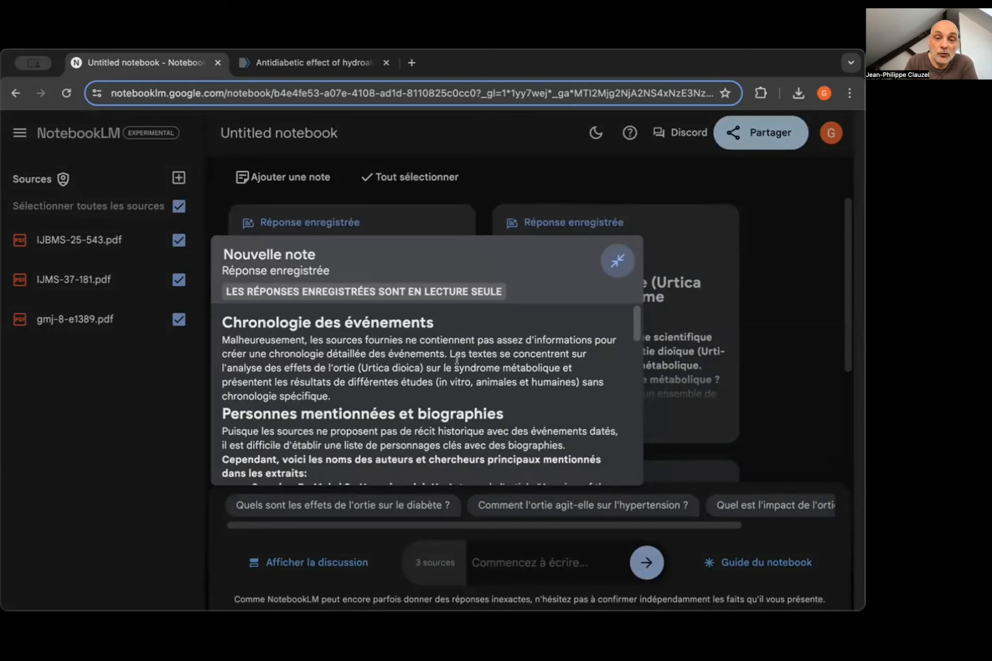
# Step: Read the timeline note, including its list of authors and researchers, to the end and close it
pyautogui.scroll(-3, 511, 381)
pyautogui.scroll(3, 511, 381)
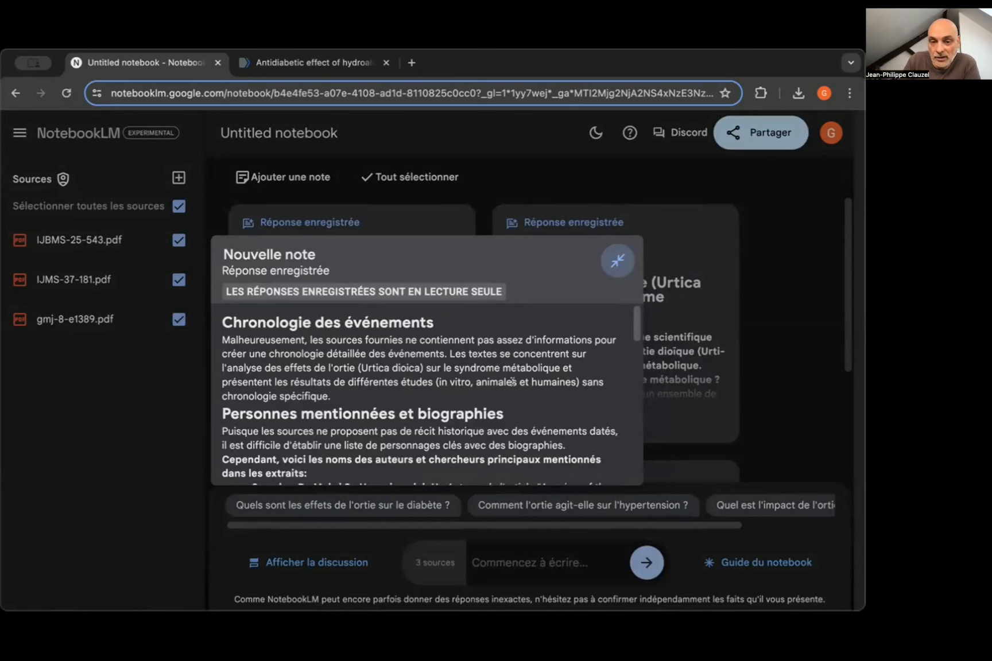
pyautogui.scroll(-5, 507, 395)
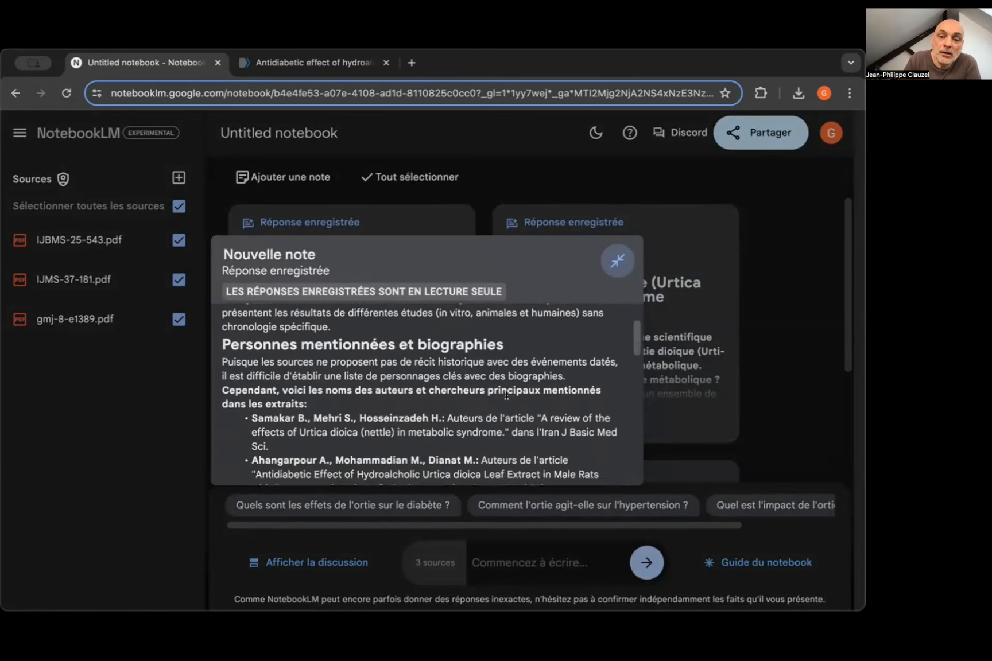
pyautogui.scroll(-2, 506, 395)
pyautogui.scroll(-8, 506, 395)
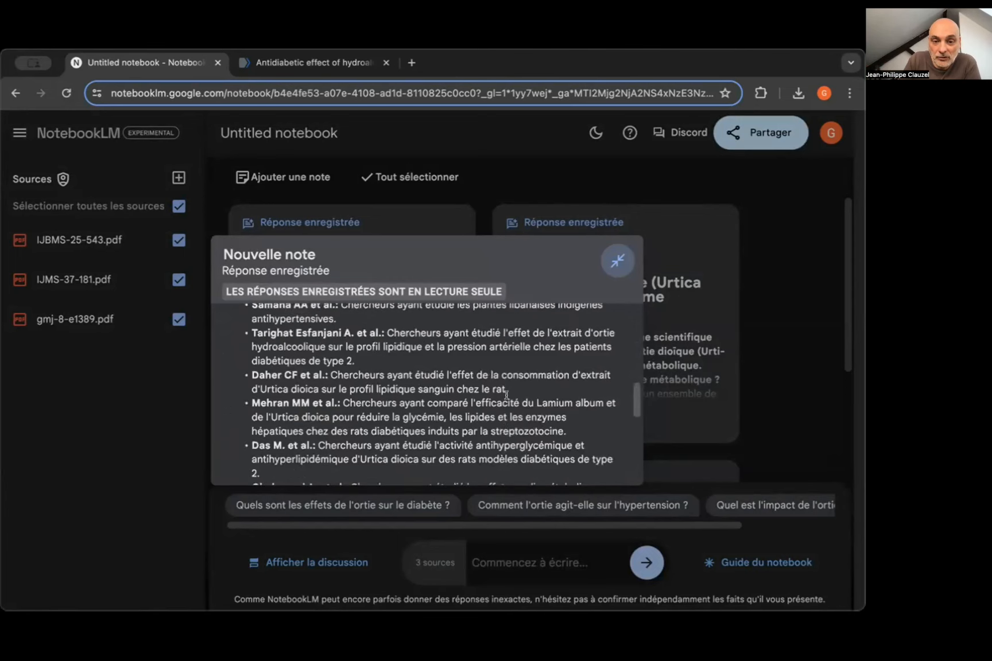
pyautogui.scroll(8, 507, 395)
pyautogui.scroll(2, 506, 395)
pyautogui.scroll(-14, 507, 395)
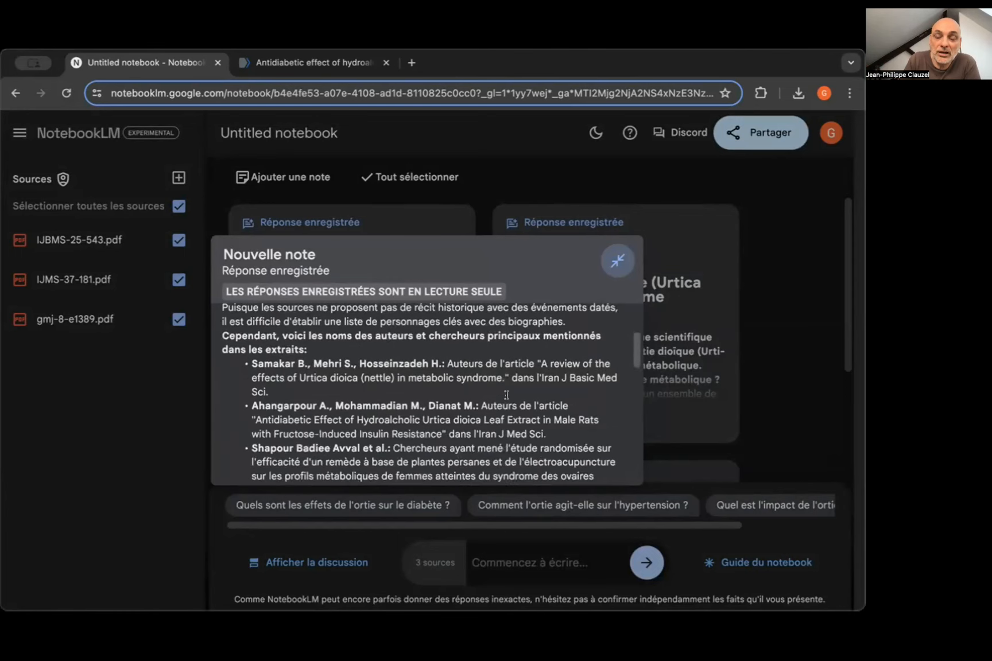
pyautogui.scroll(-3, 506, 395)
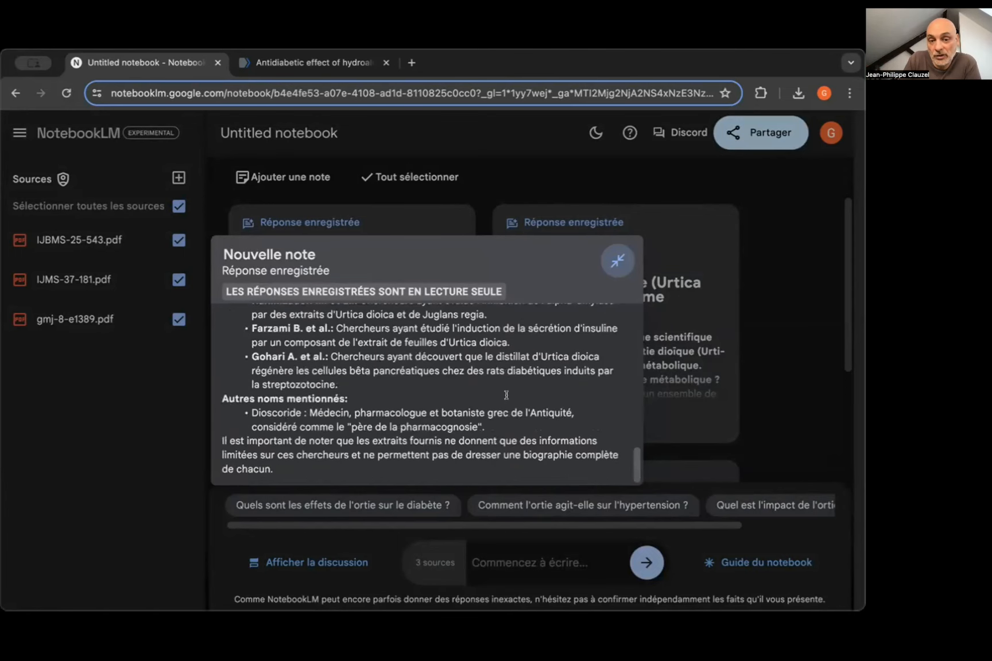
pyautogui.click(618, 261)
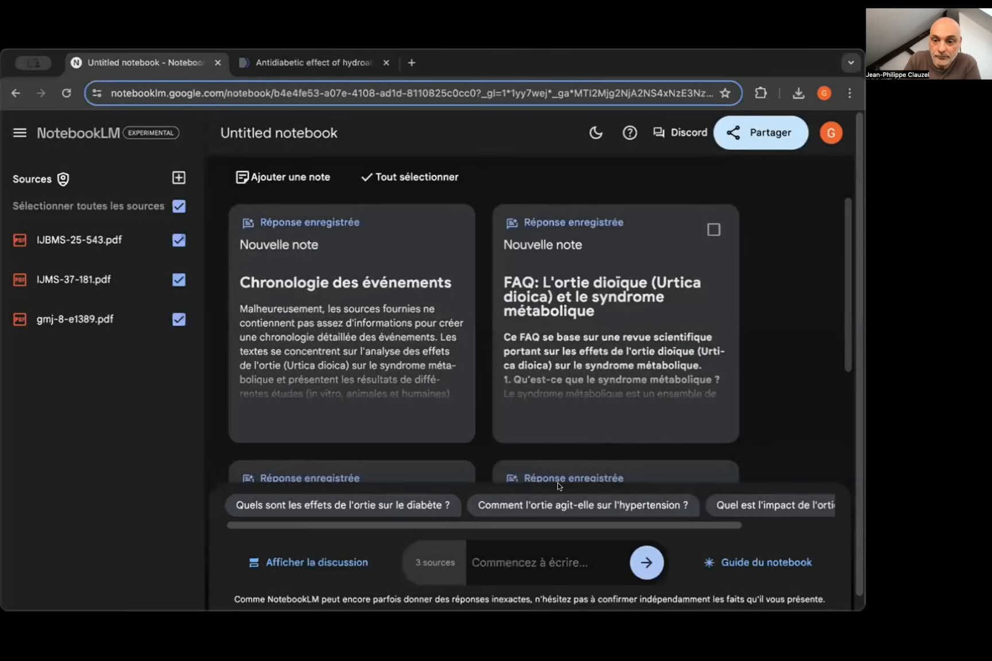
pyautogui.click(764, 563)
pyautogui.scroll(-3, 623, 310)
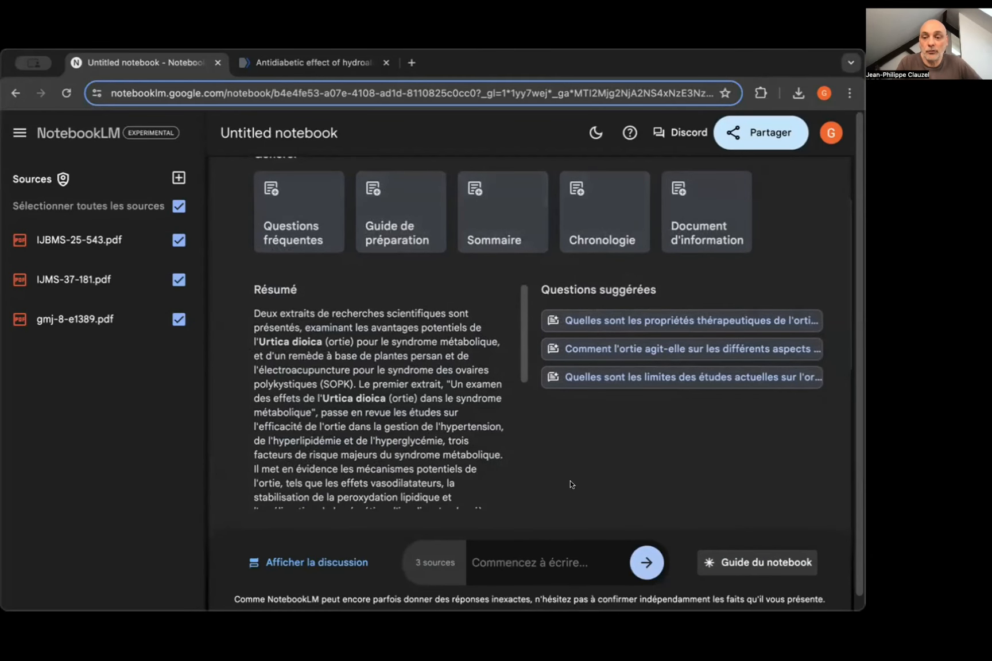
pyautogui.click(744, 560)
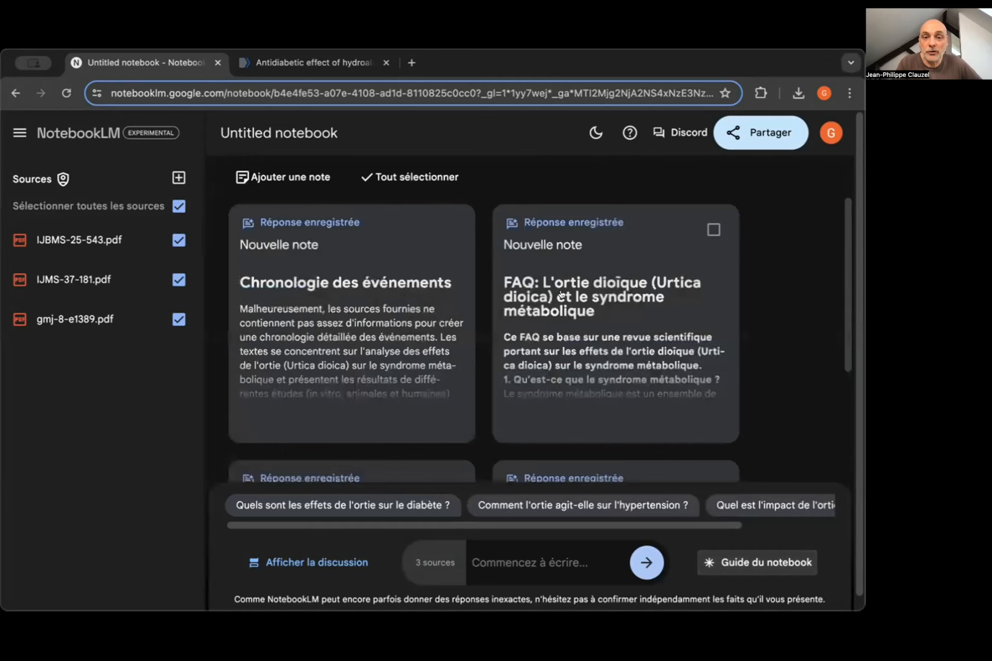
# Step: Try selecting the note "Effets de l'ortie sur le syndrome métabolique" together with the briefing document among the saved notes
pyautogui.scroll(-1, 562, 294)
pyautogui.scroll(-4, 562, 294)
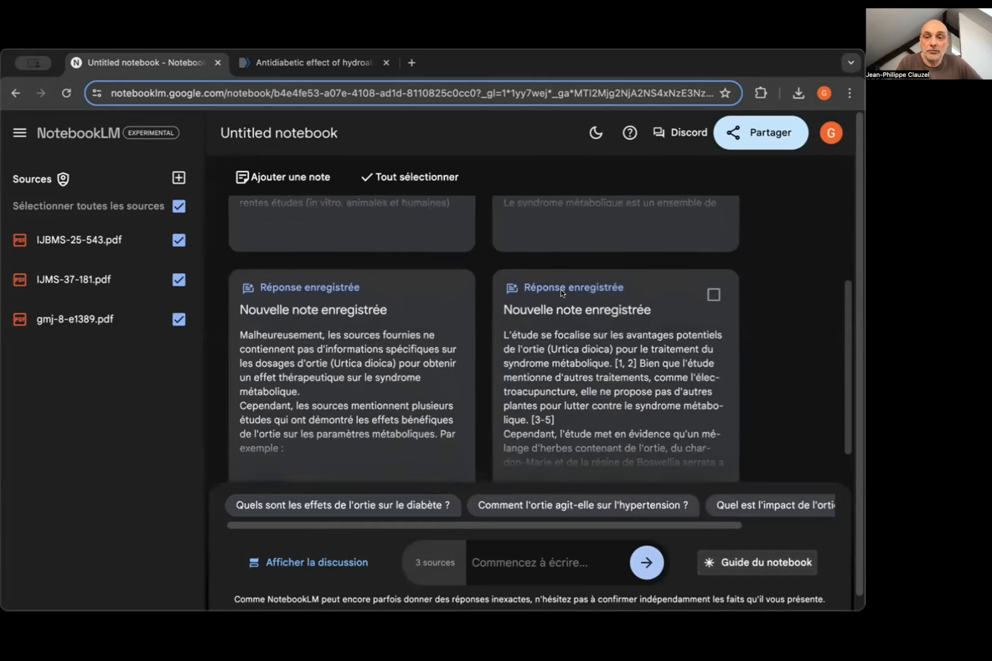
pyautogui.scroll(-6, 561, 294)
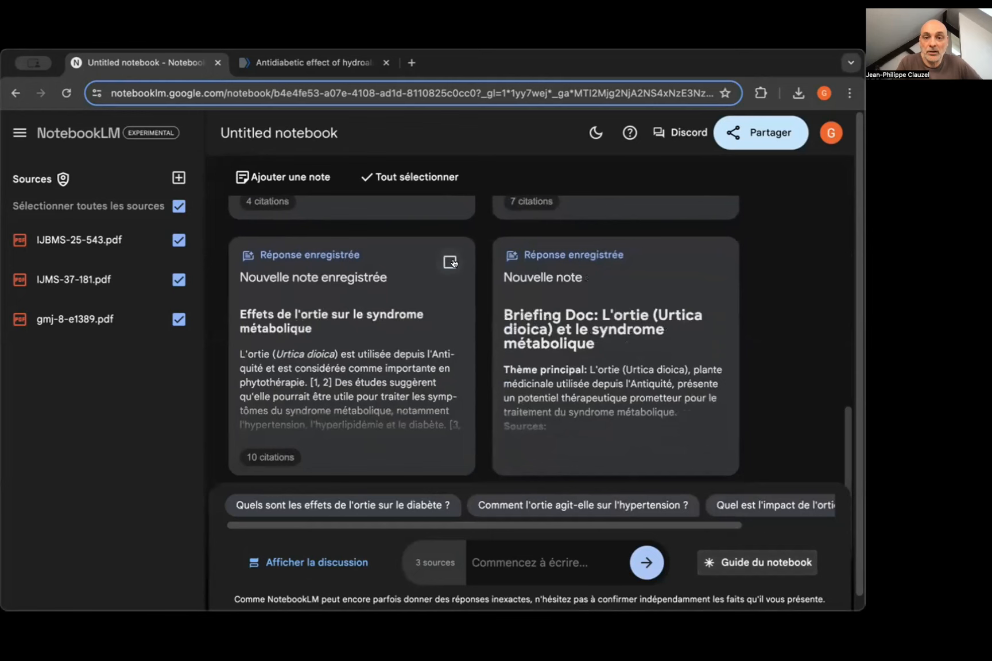
pyautogui.click(449, 261)
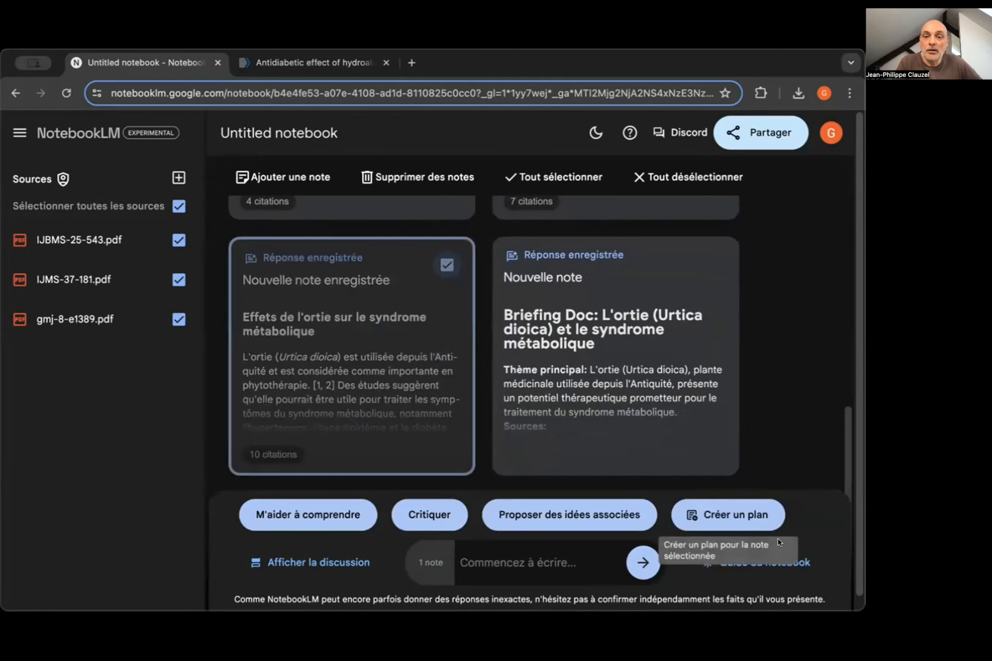
pyautogui.click(613, 340)
pyautogui.click(613, 257)
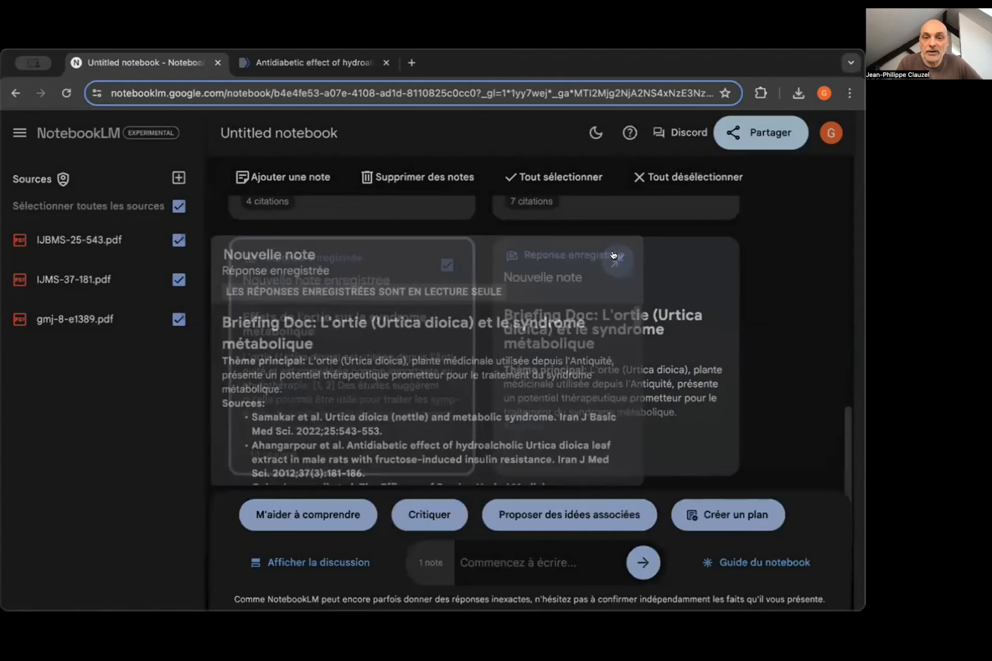
pyautogui.click(447, 265)
pyautogui.click(569, 322)
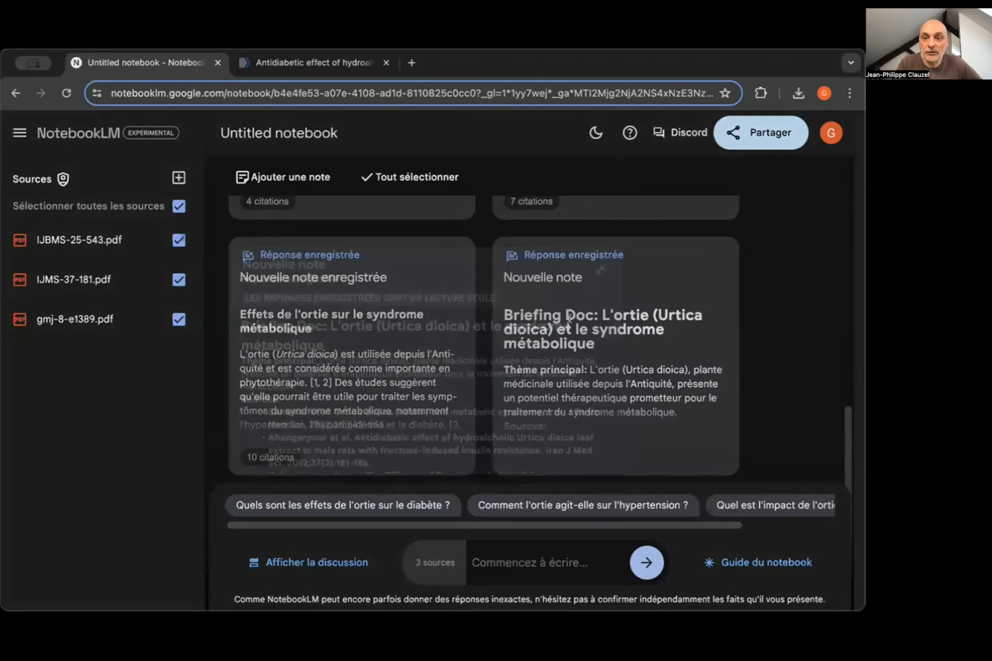
pyautogui.click(613, 263)
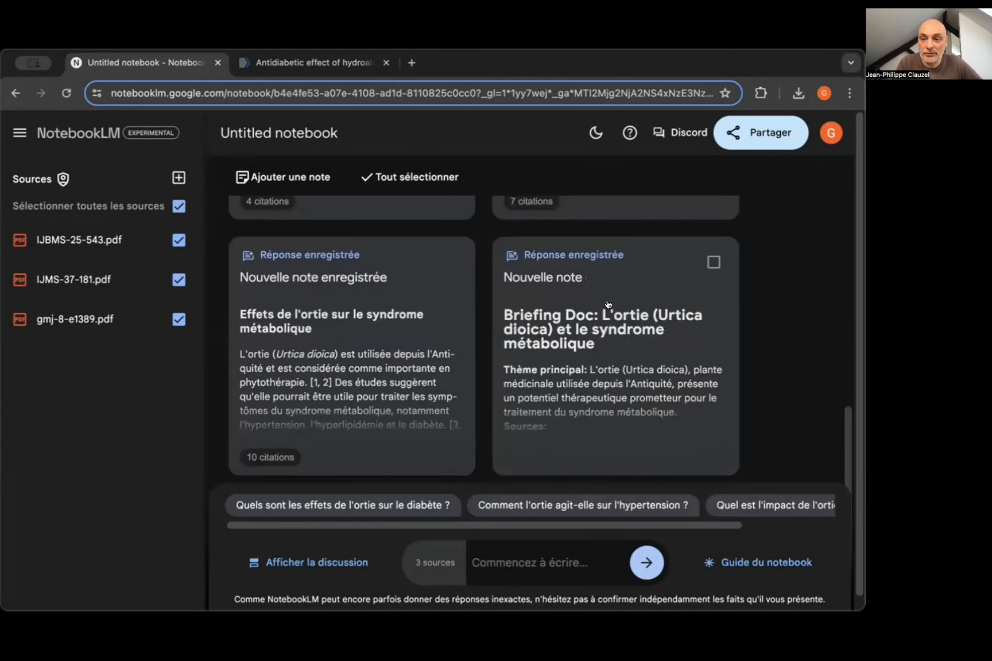
# Step: Select only the briefing document note, create a plan from it, and read through the resulting outline
pyautogui.click(711, 263)
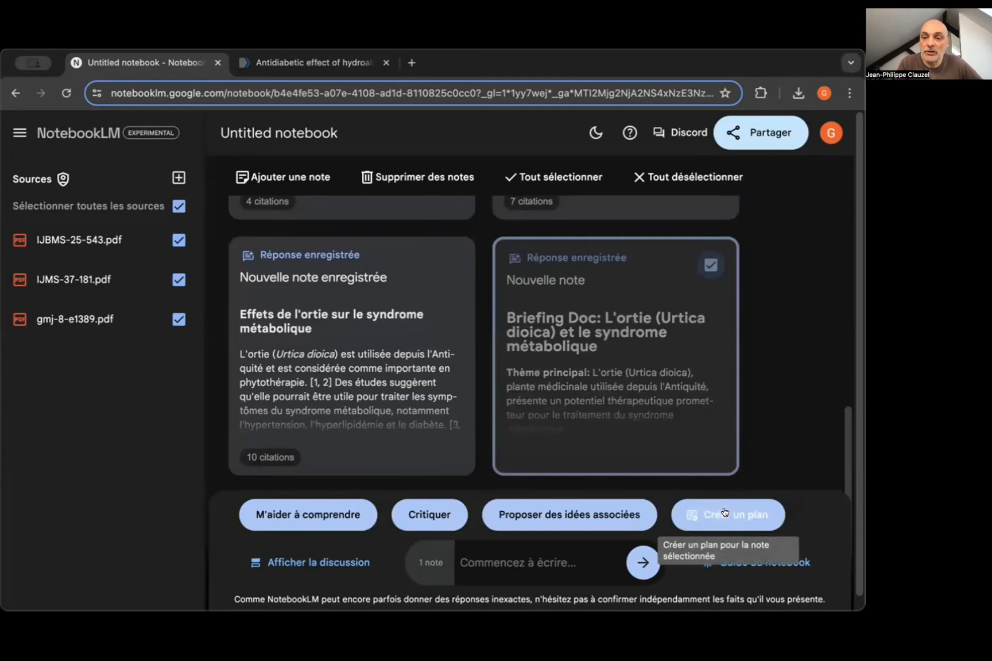
pyautogui.click(725, 512)
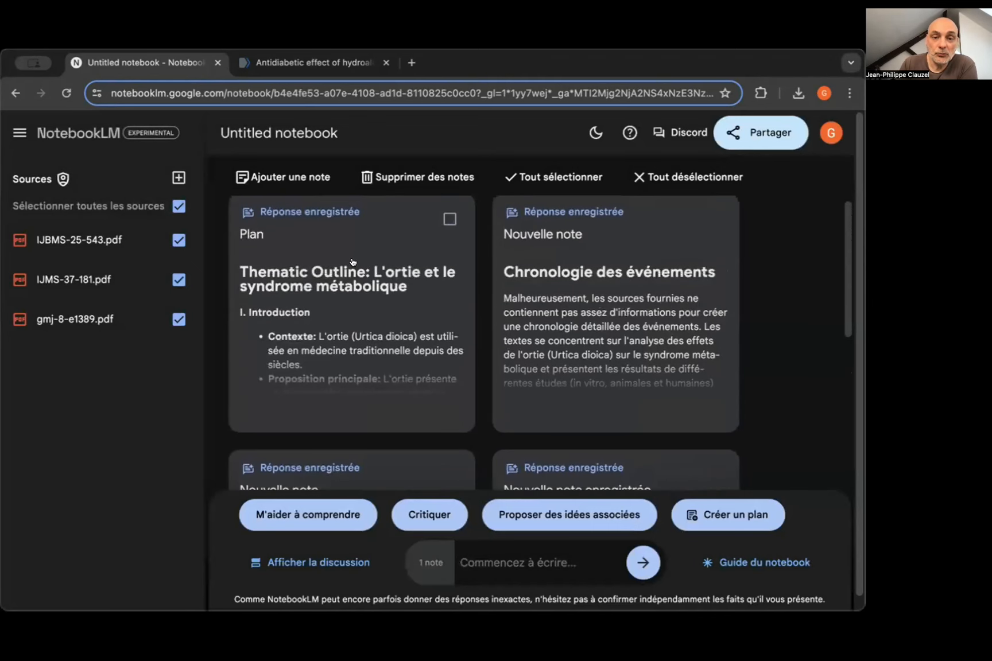
pyautogui.click(352, 272)
pyautogui.scroll(-3, 376, 383)
pyautogui.scroll(-5, 376, 383)
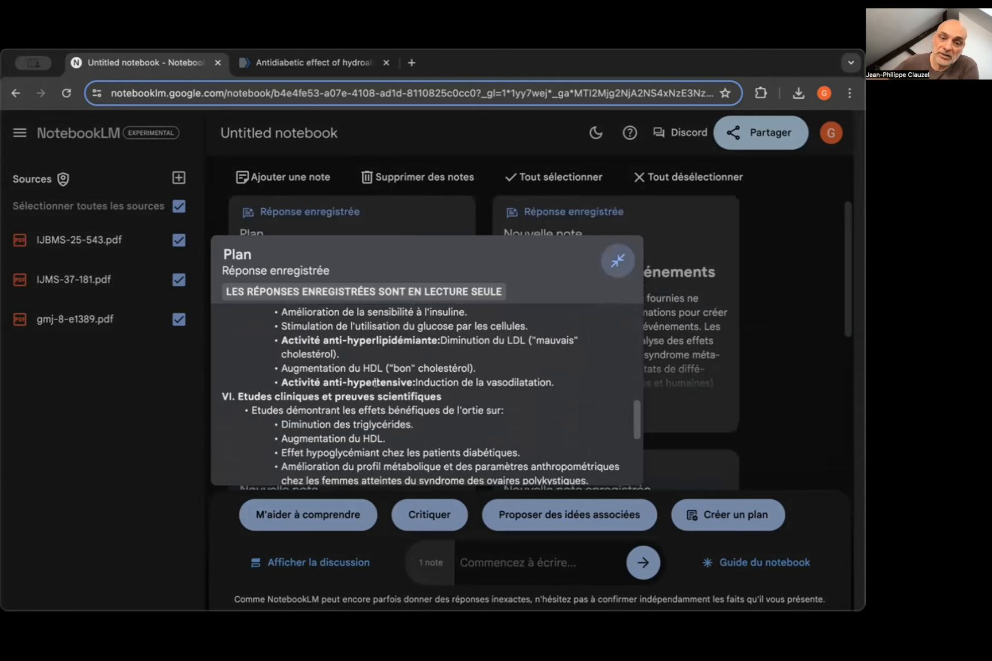
pyautogui.click(612, 262)
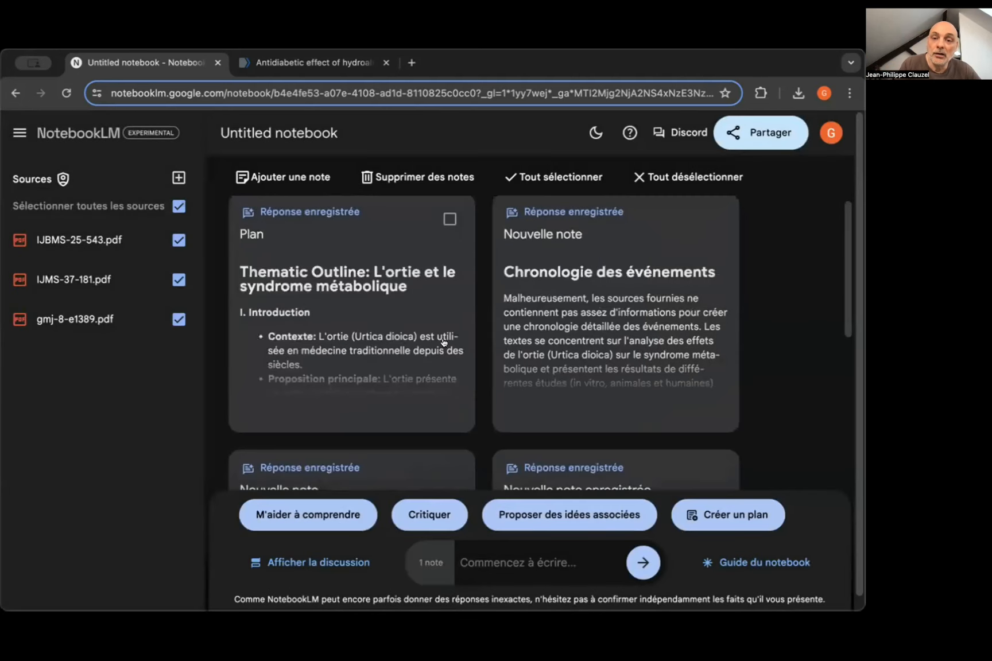
# Step: Open the import choices for adding another source to the notebook
pyautogui.scroll(-2, 439, 352)
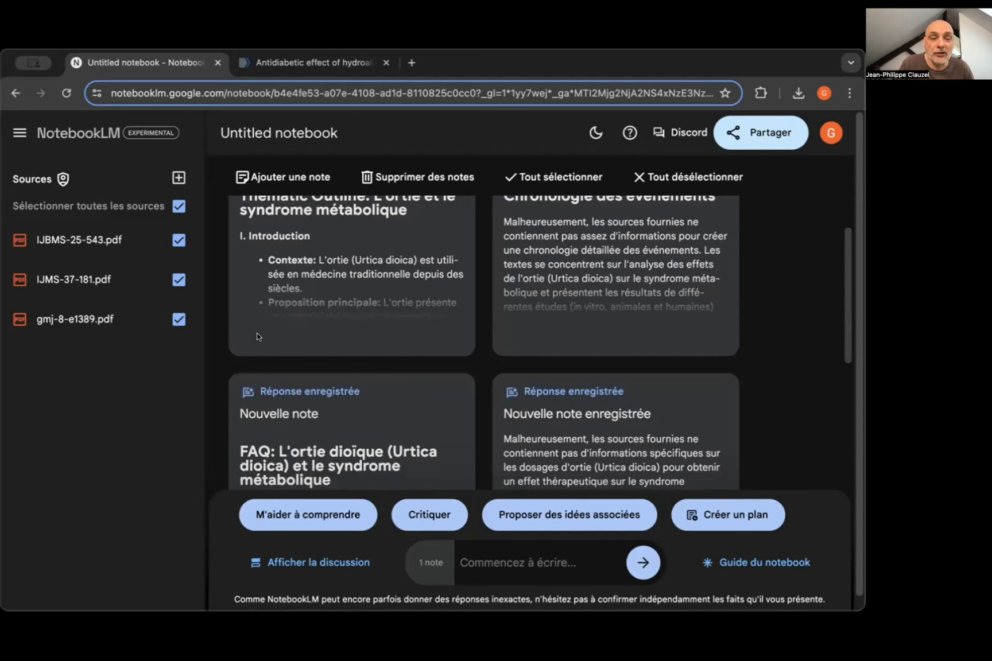
pyautogui.click(178, 178)
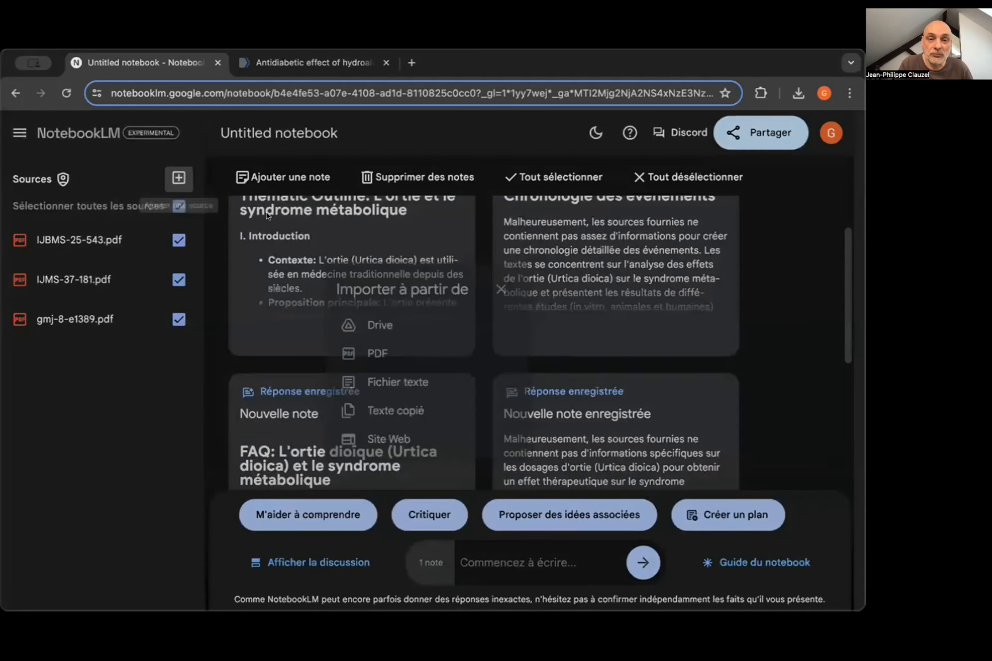